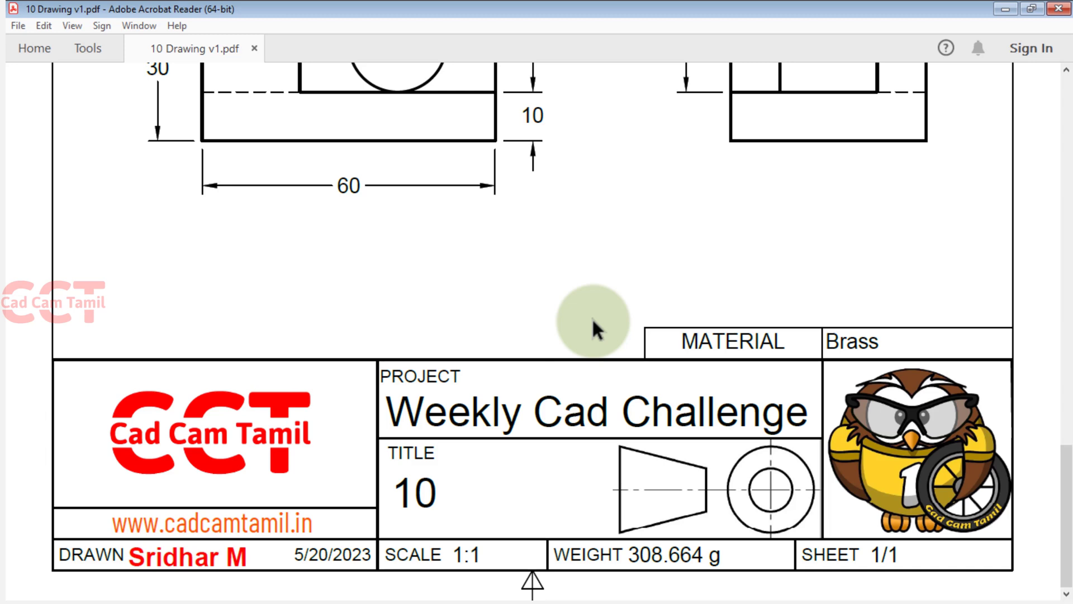
Review the drawing's front-view dimensions and full sheet in Acrobat, then switch to Creo Parametric.
scroll(805, 411, up, 3)
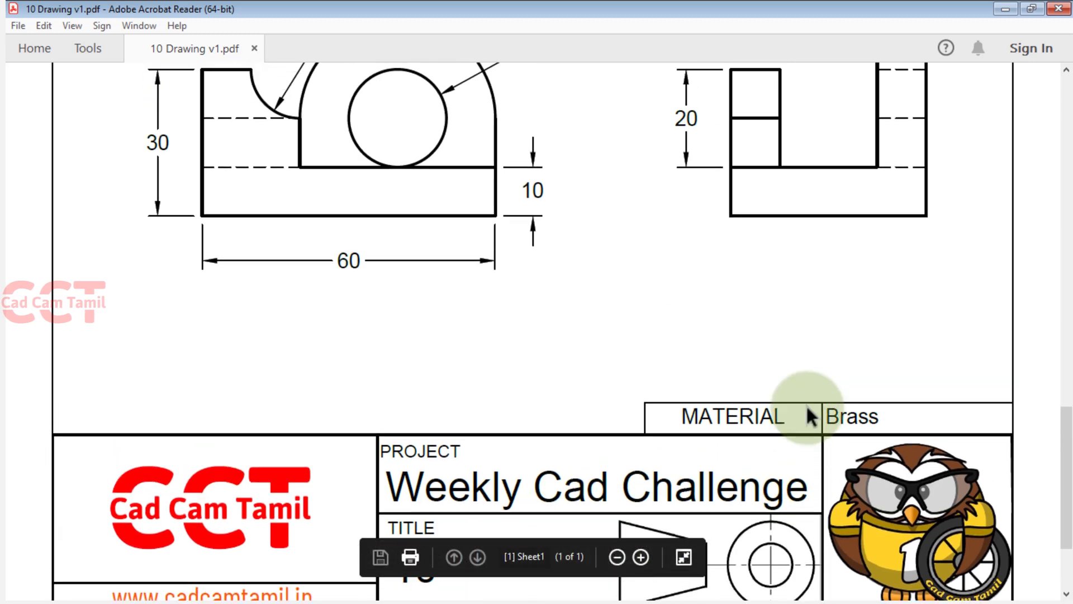
scroll(810, 417, up, 5)
drag(1057, 443, 1068, 394)
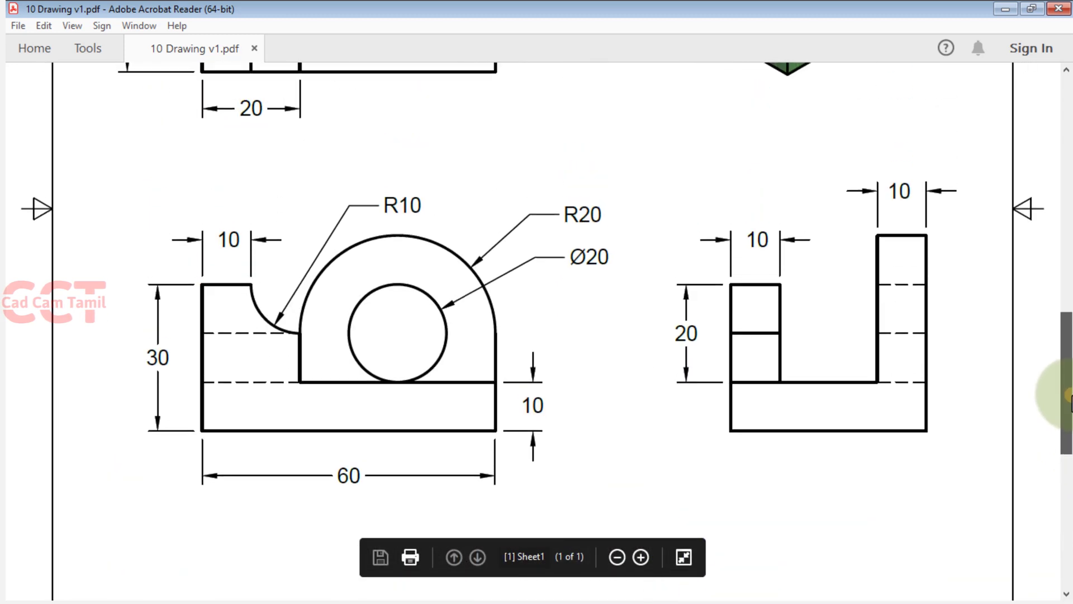
ctrl+scroll(1068, 394, down, 2)
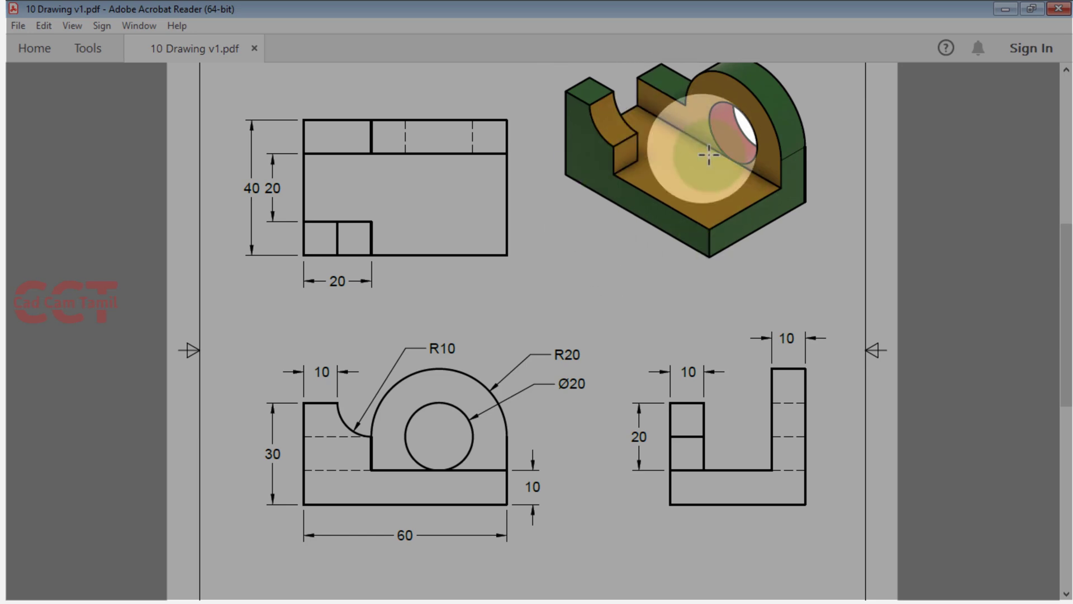
click(573, 231)
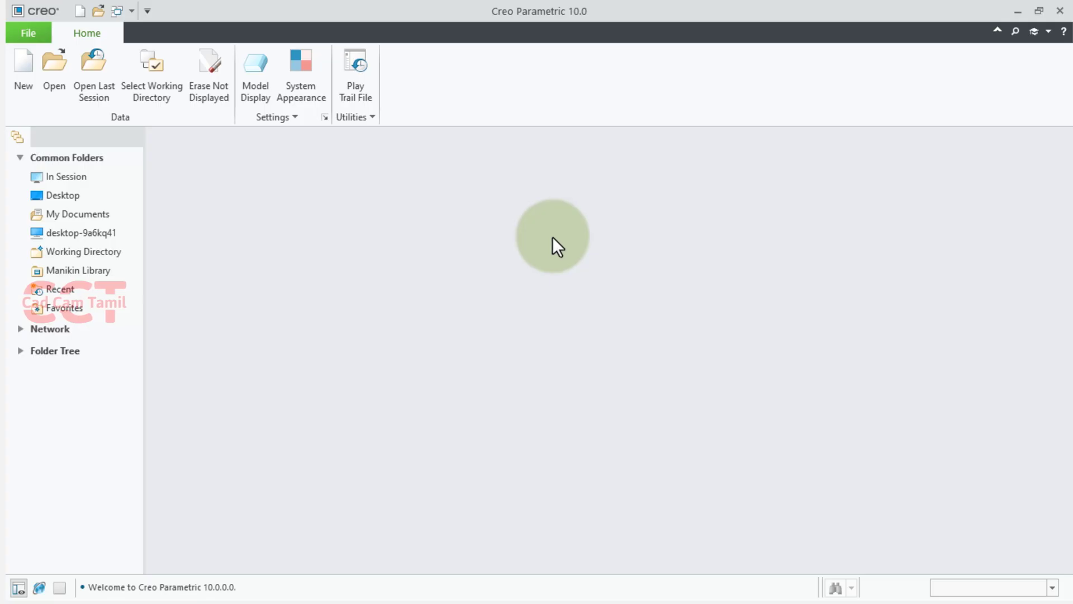
Set the working directory to the Part file folder.
click(15, 66)
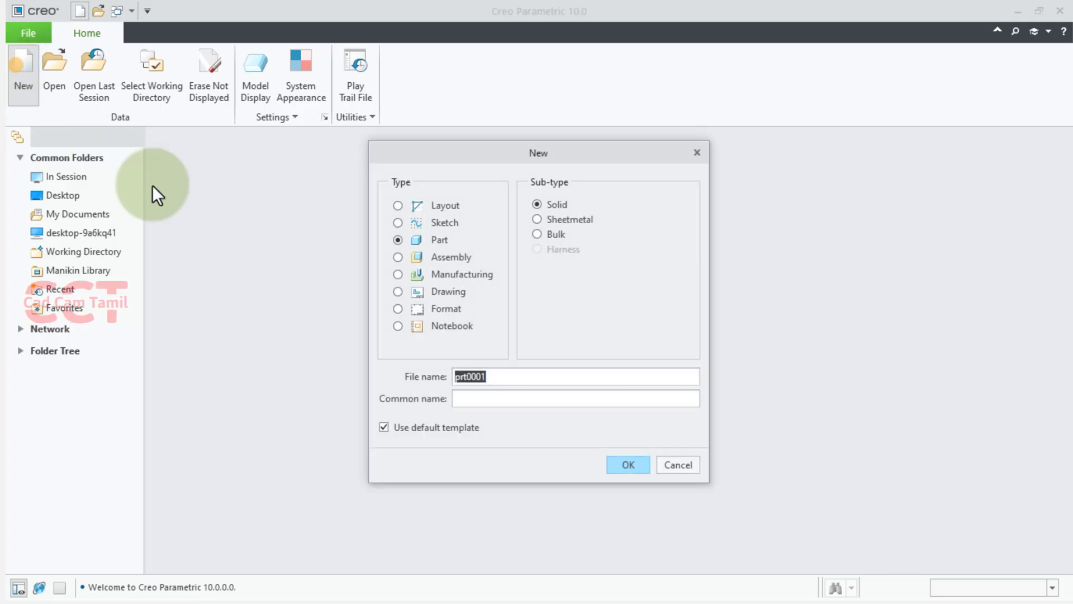
click(675, 466)
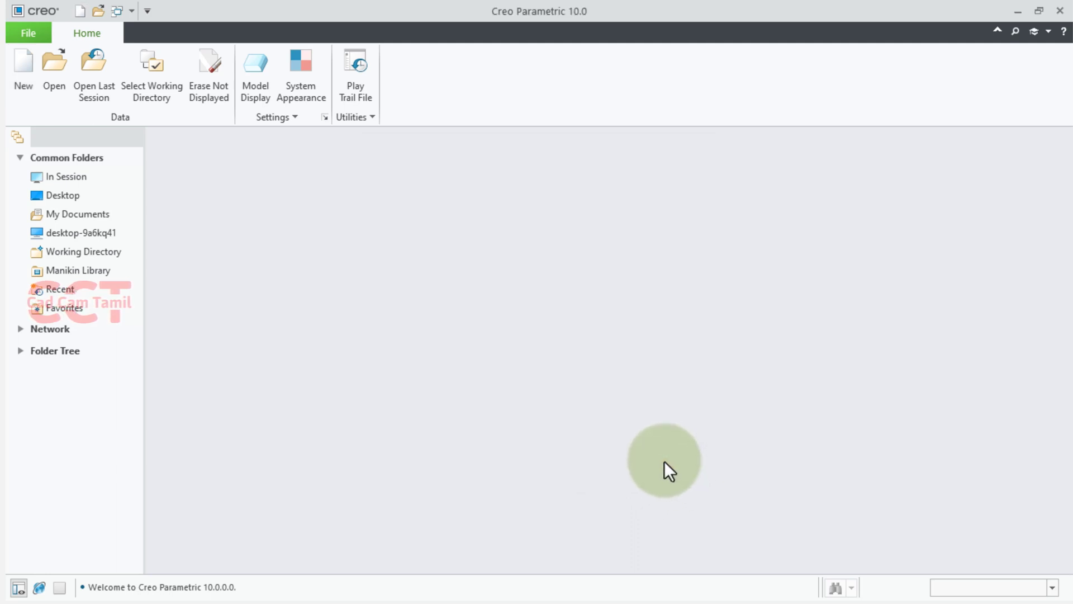
click(168, 70)
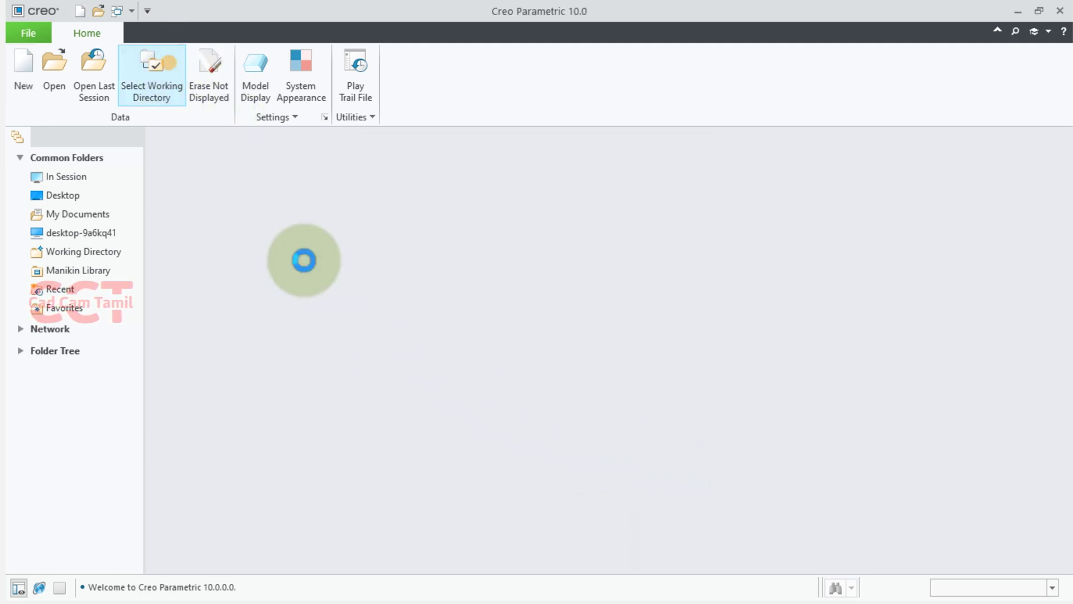
click(688, 503)
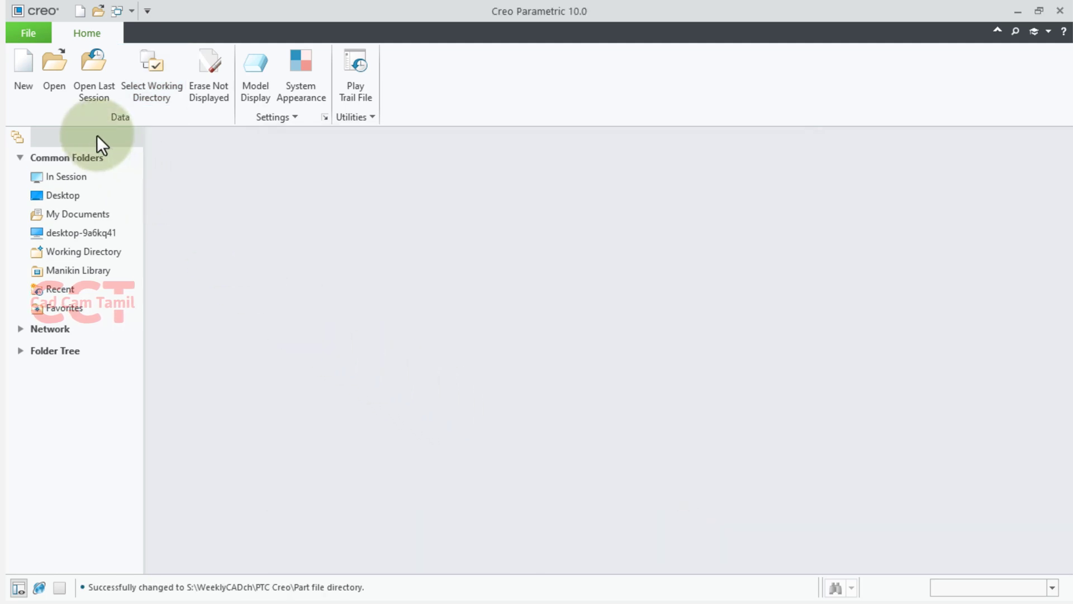
Create solid part WCC10 from the mmns_part_solid_abs template instead of the default.
click(23, 73)
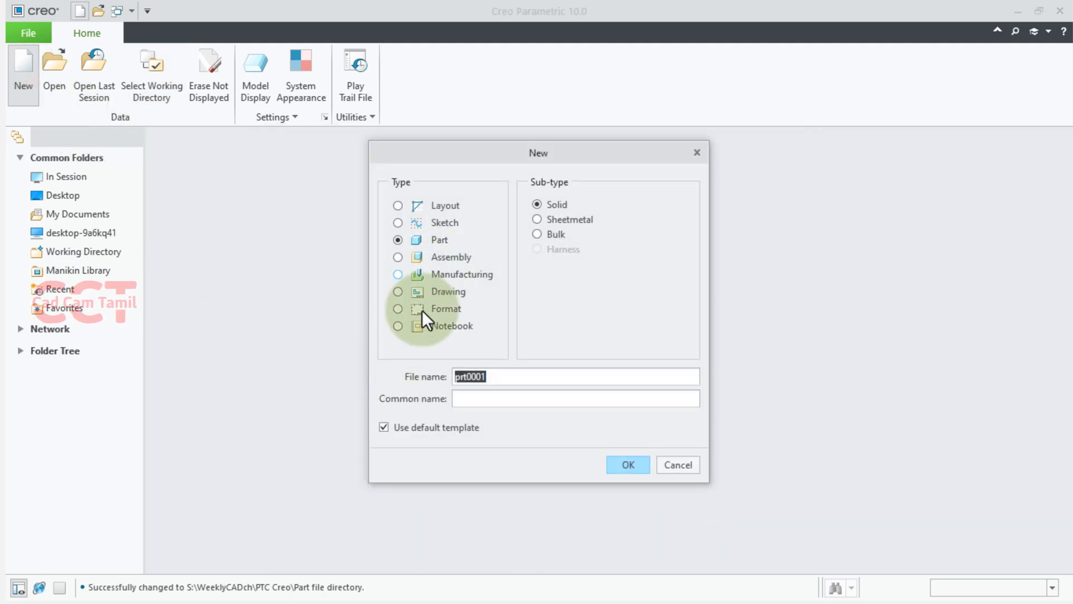
click(384, 427)
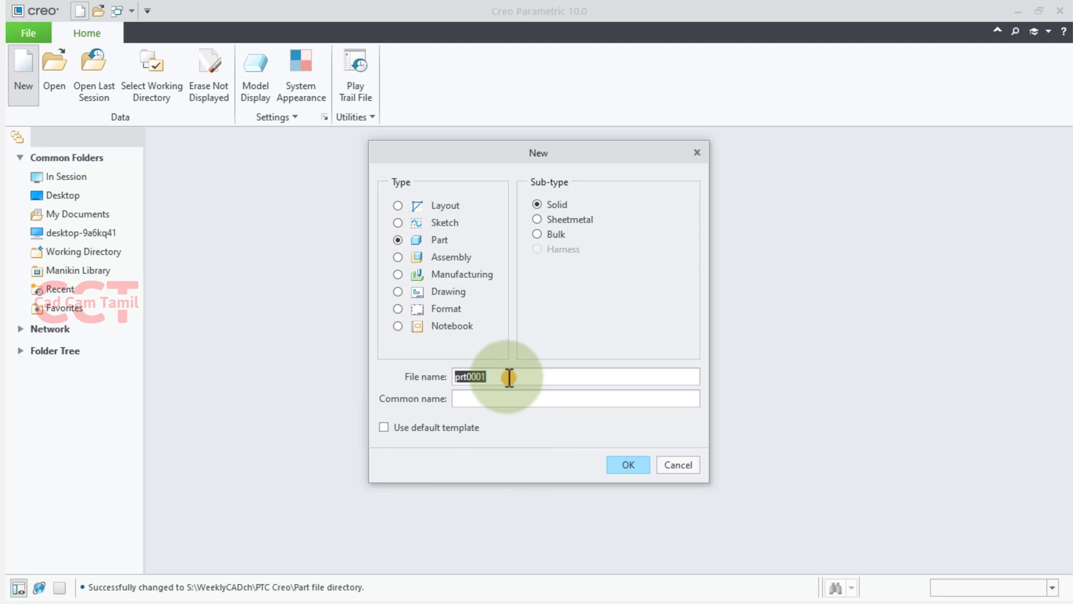
text(WCC)
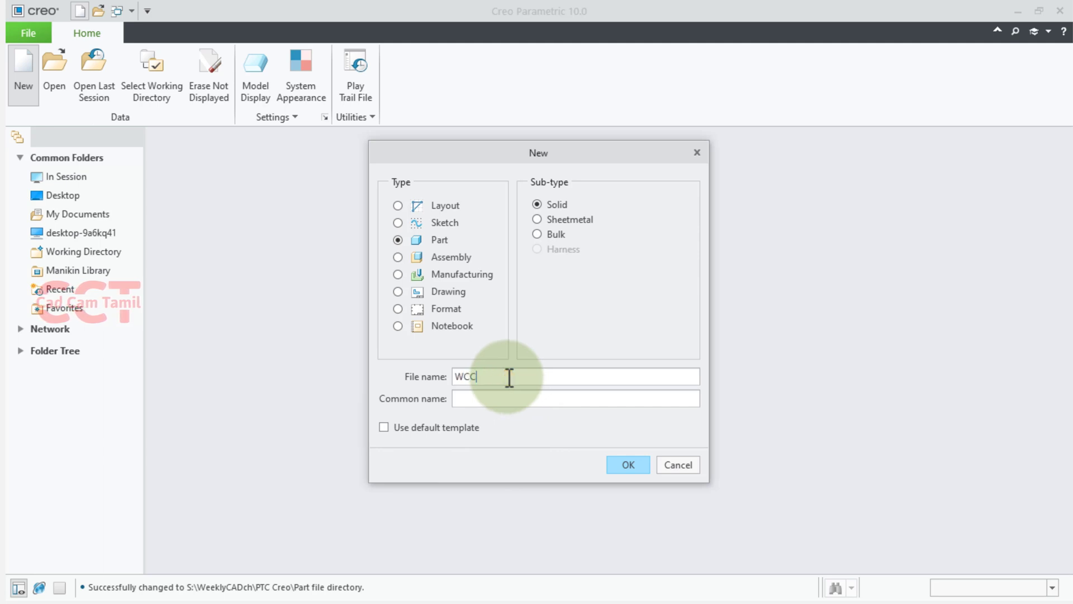
text(10)
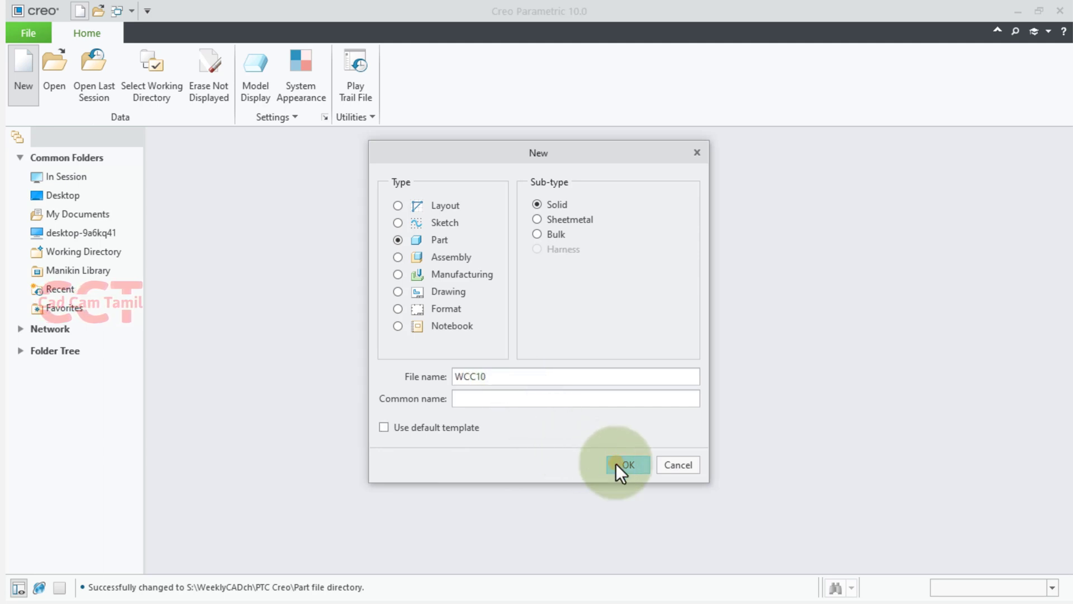
click(616, 464)
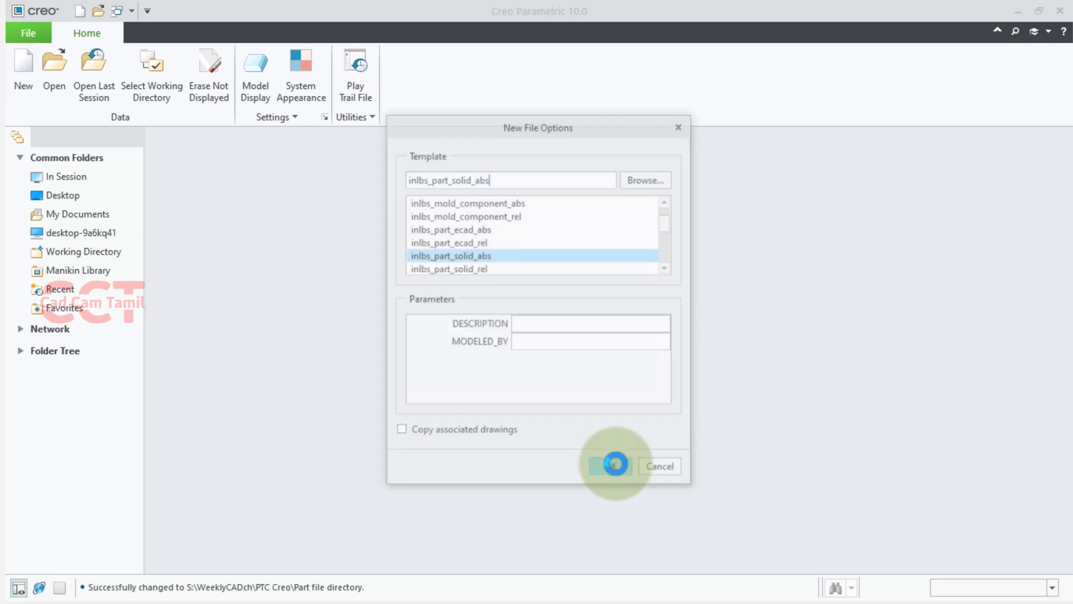
click(614, 463)
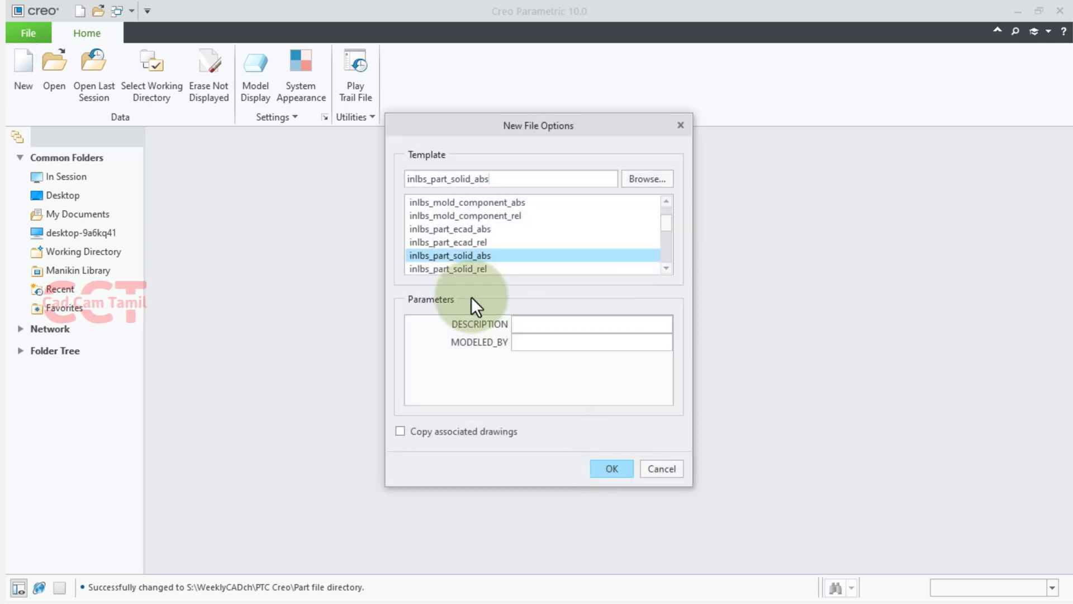
scroll(437, 247, down, 2)
click(444, 229)
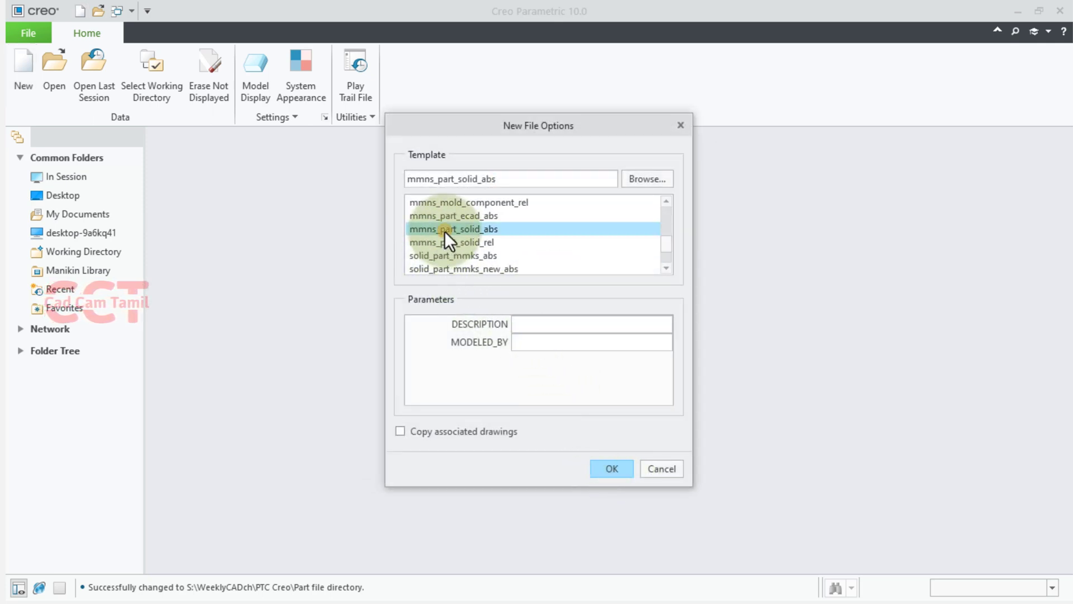
click(595, 472)
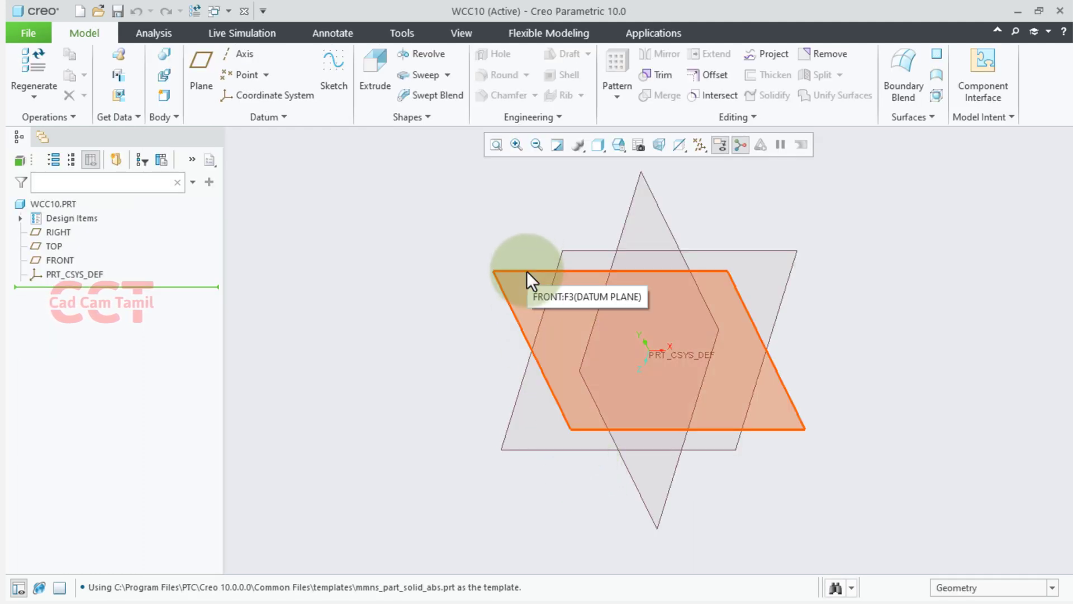
Start a sketch on the FRONT plane and draw a rectangle from the origin.
click(525, 271)
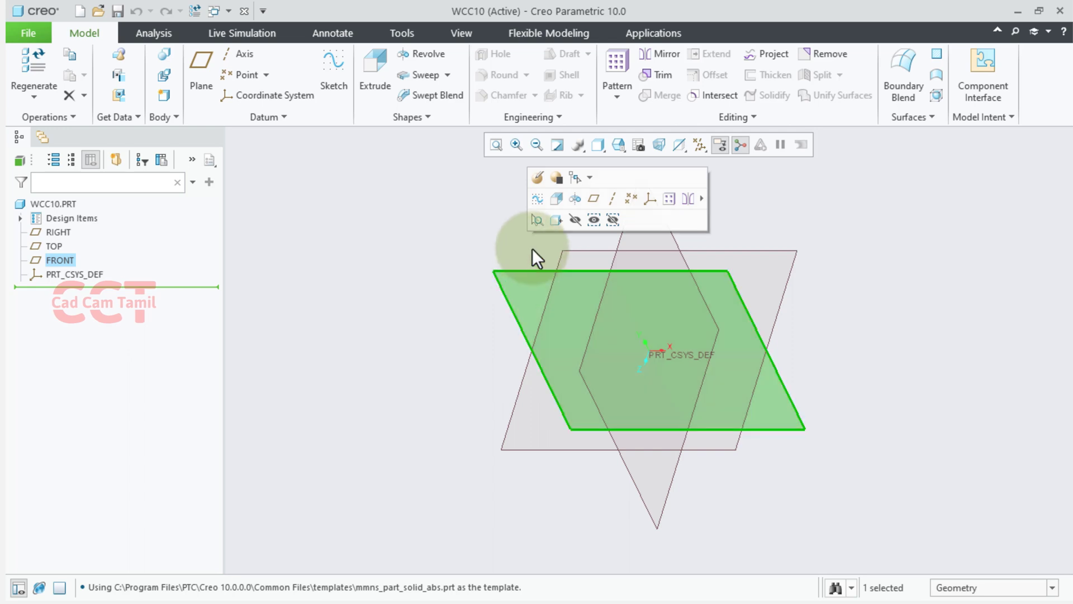
click(535, 205)
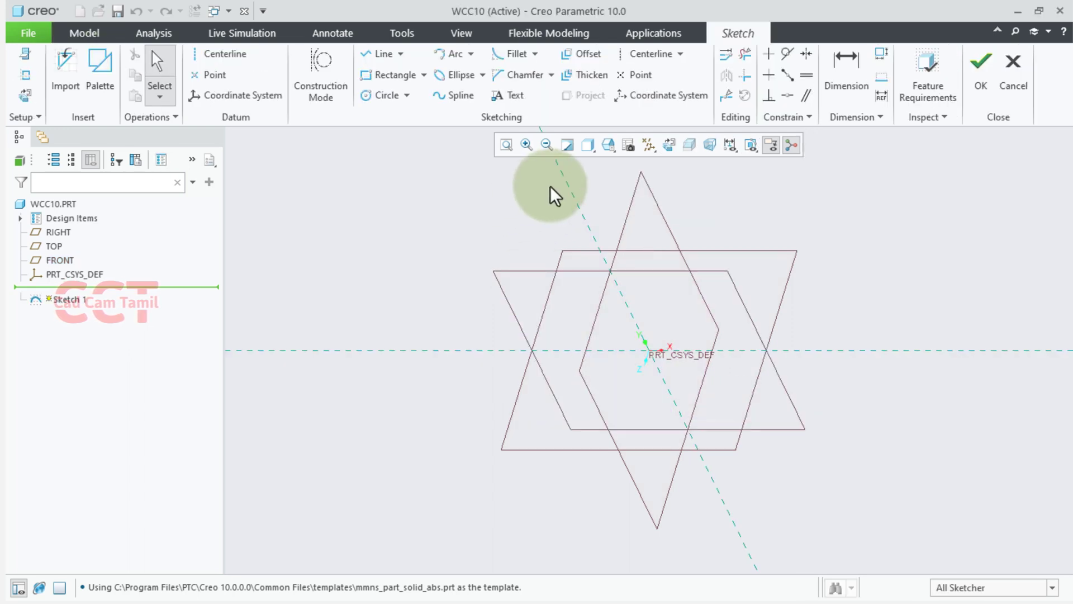
click(659, 156)
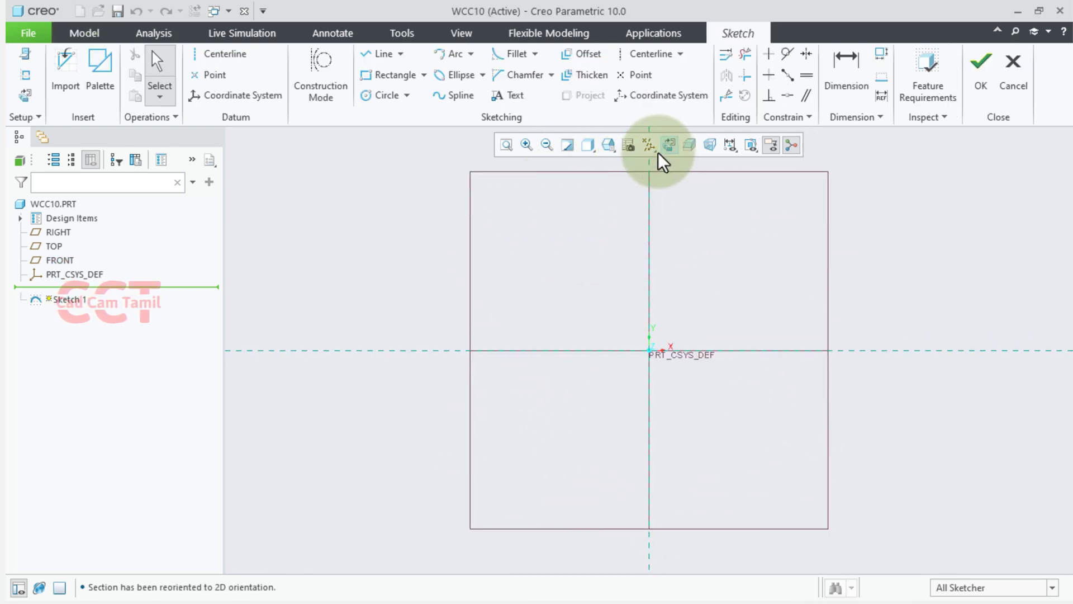
click(380, 76)
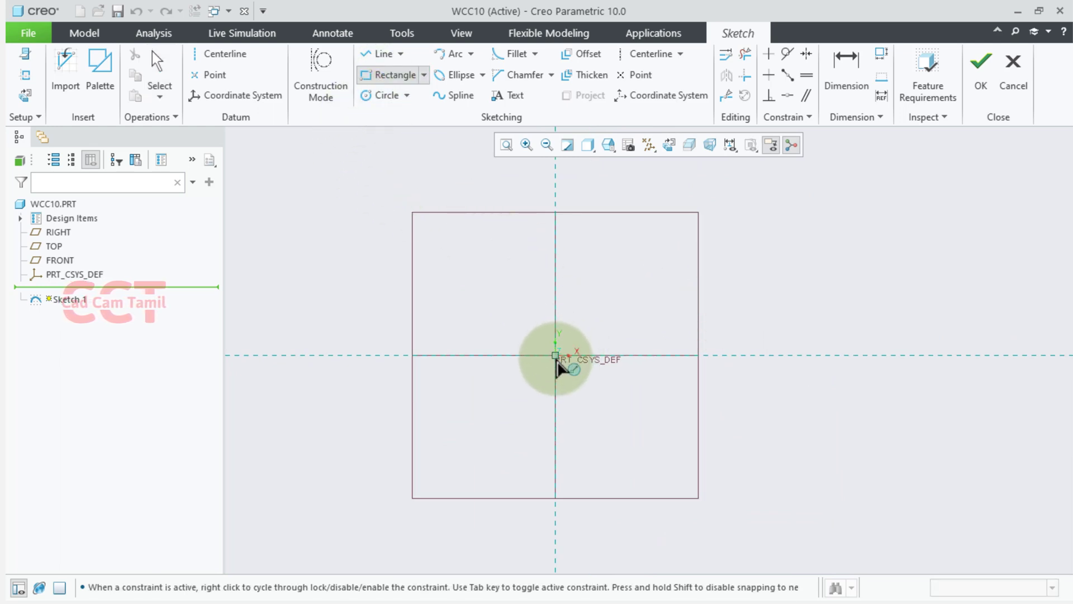
click(555, 355)
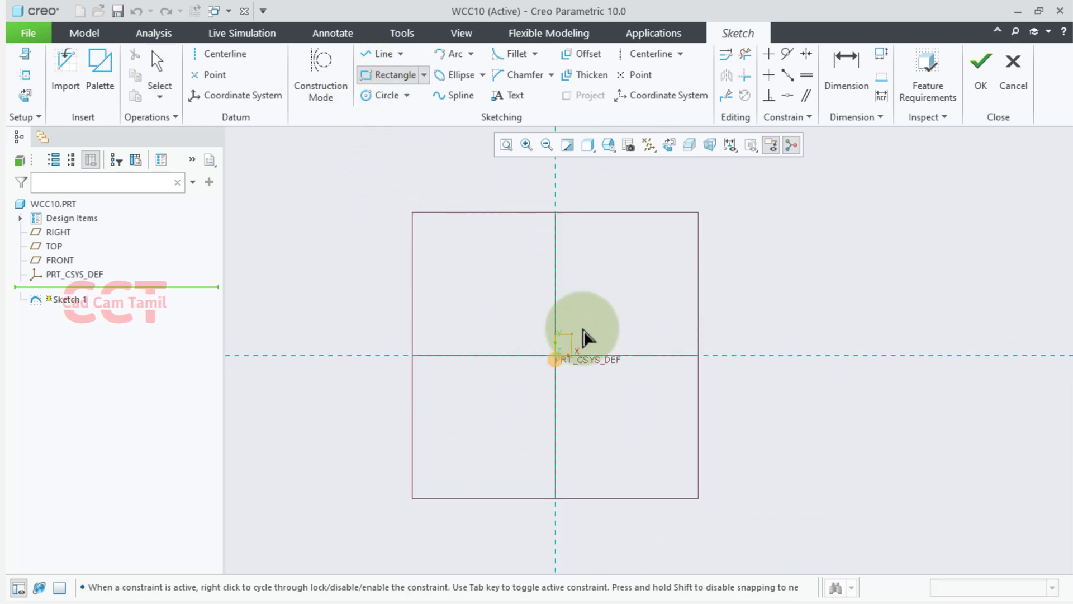
click(812, 295)
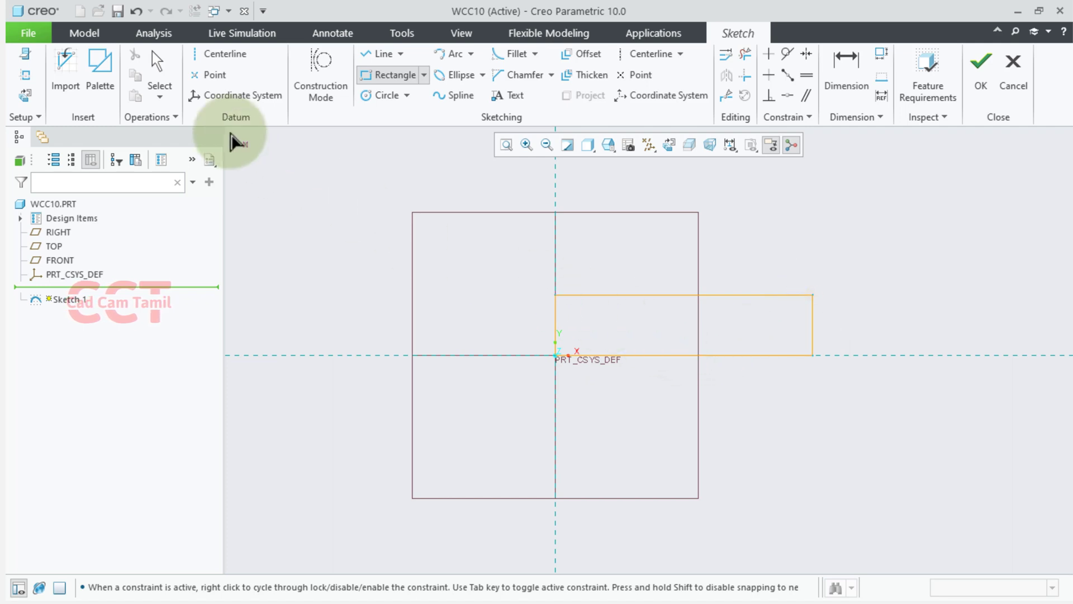
Dimension the rectangle to height 10 and width 60.
click(391, 78)
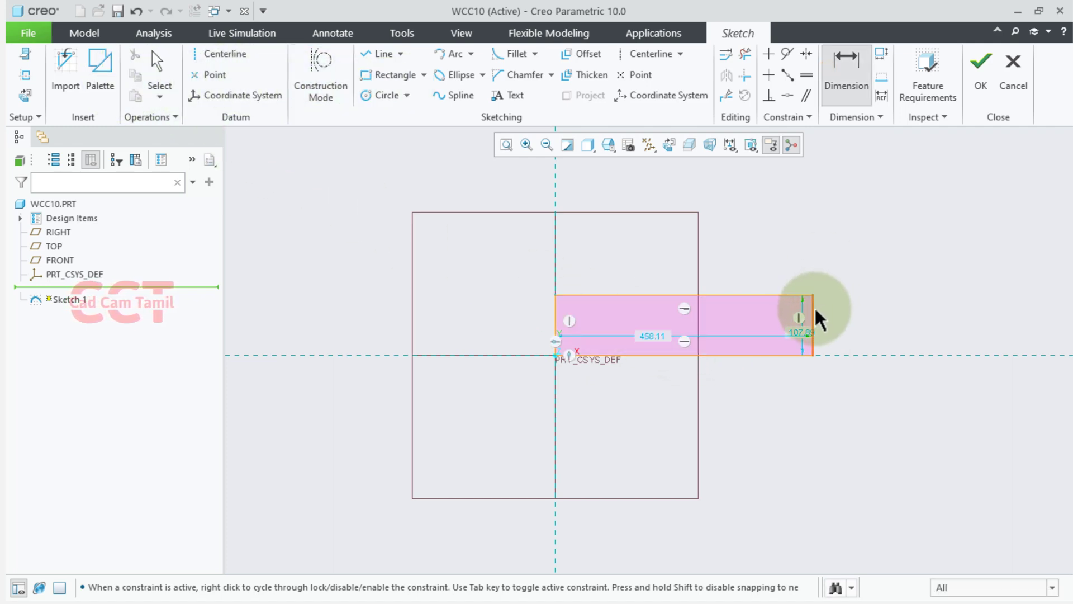
mouse_move(800, 333)
double_click(799, 340)
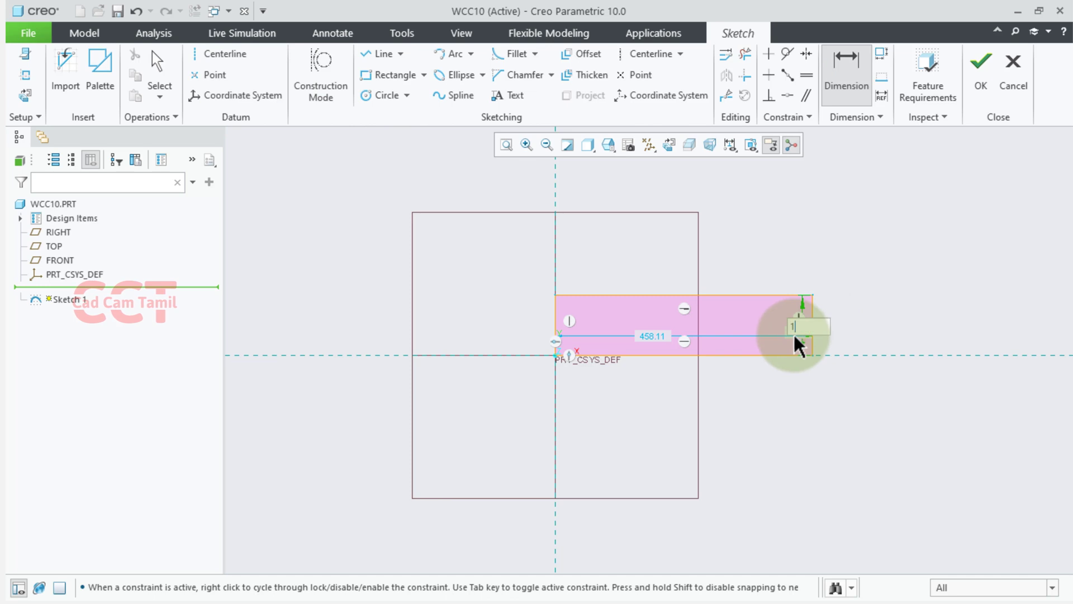
text(10)
key(Return)
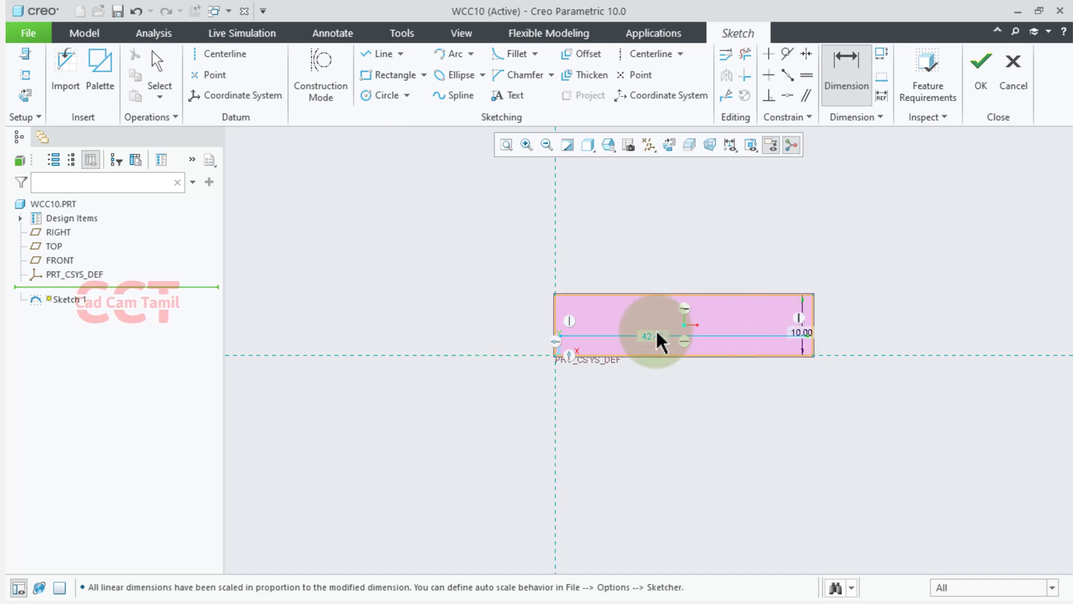
click(648, 338)
text(60)
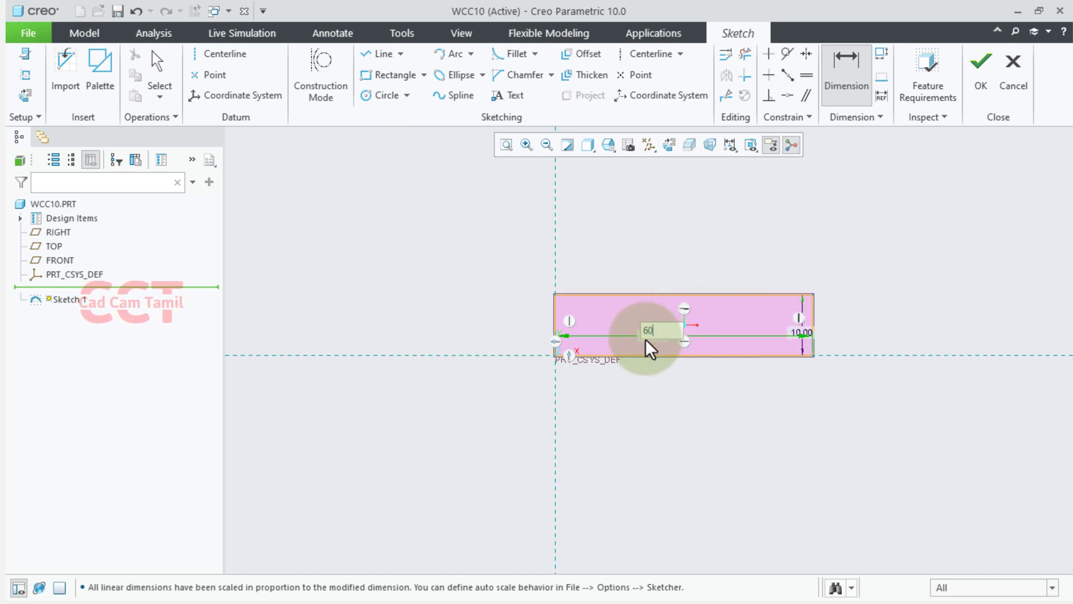
key(Return)
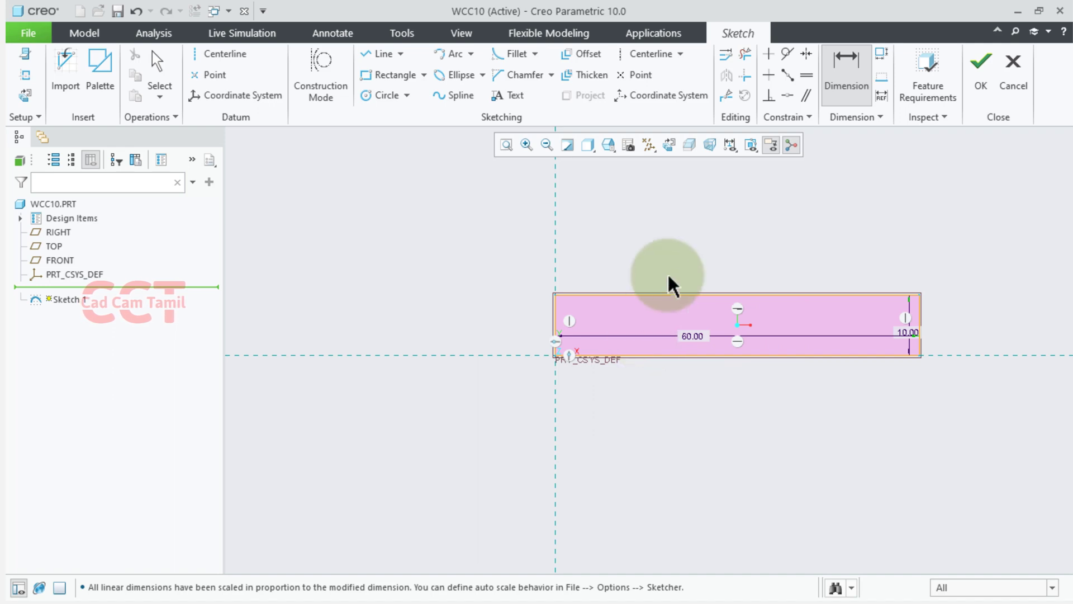
scroll(391, 285, up, 2)
scroll(774, 254, down, 1)
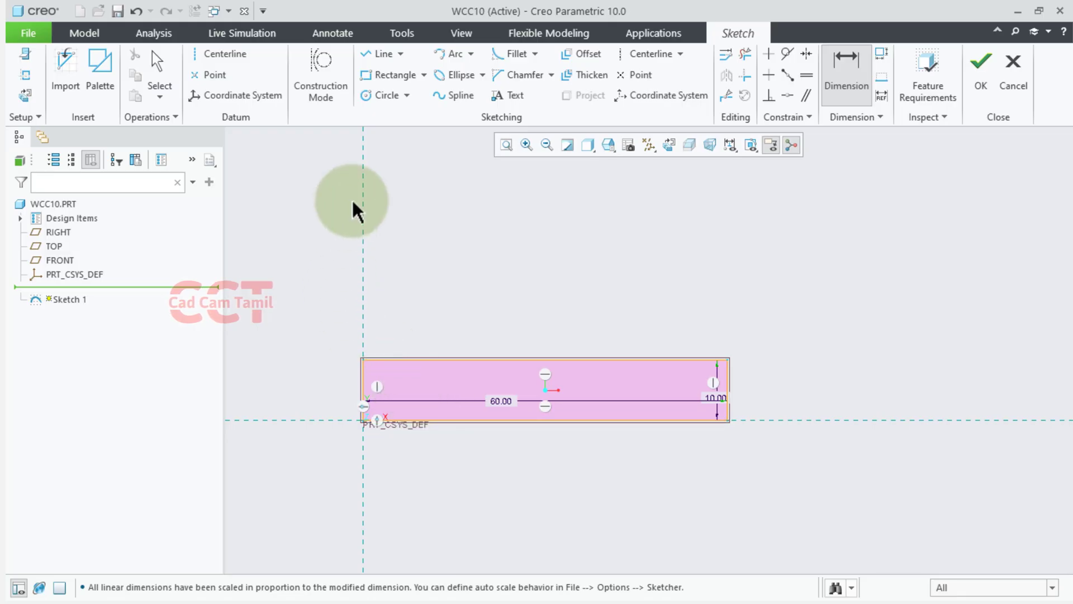
Draw a circle touching the rectangle's top and a vertical line from its top-right corner.
click(370, 102)
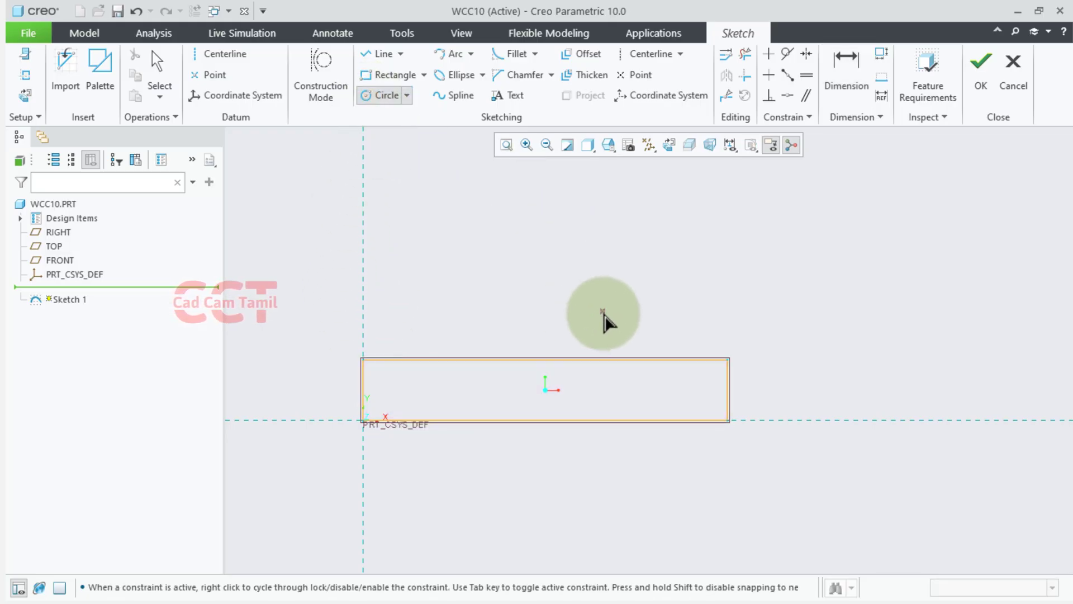
click(627, 303)
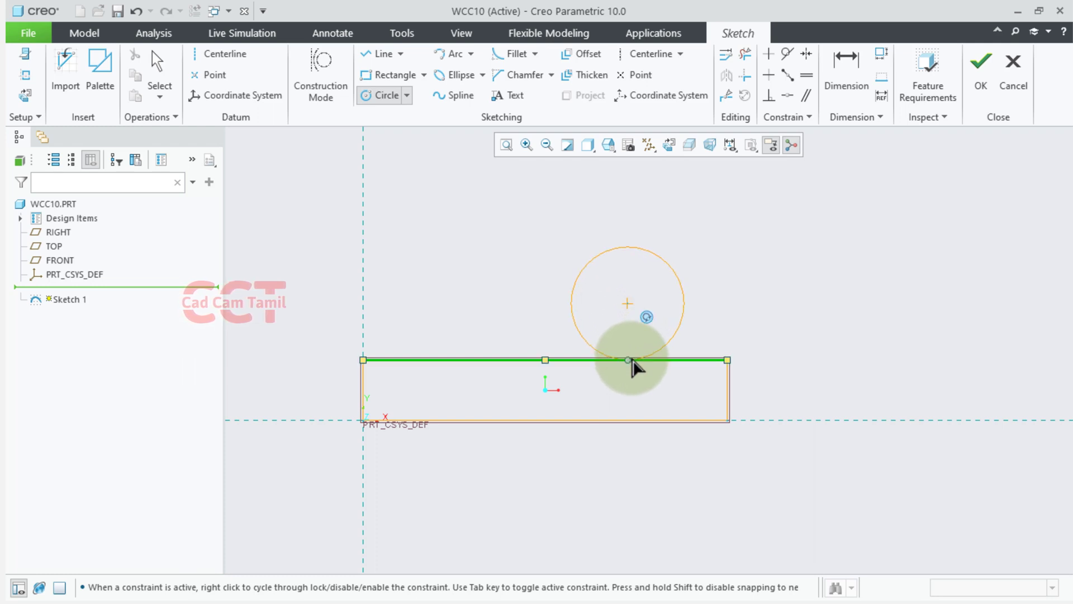
click(631, 363)
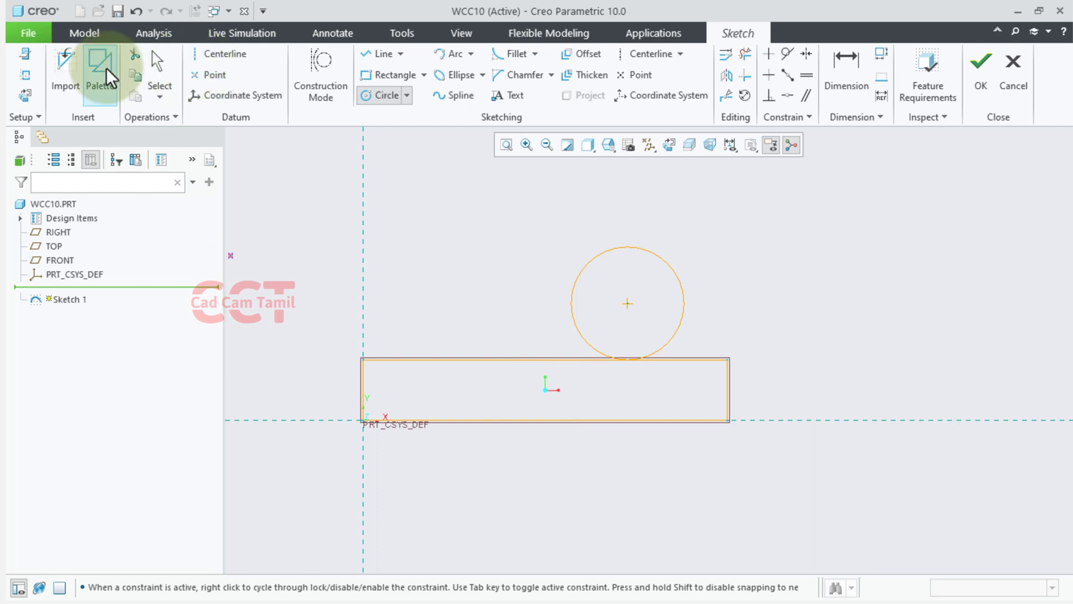
click(379, 59)
click(727, 362)
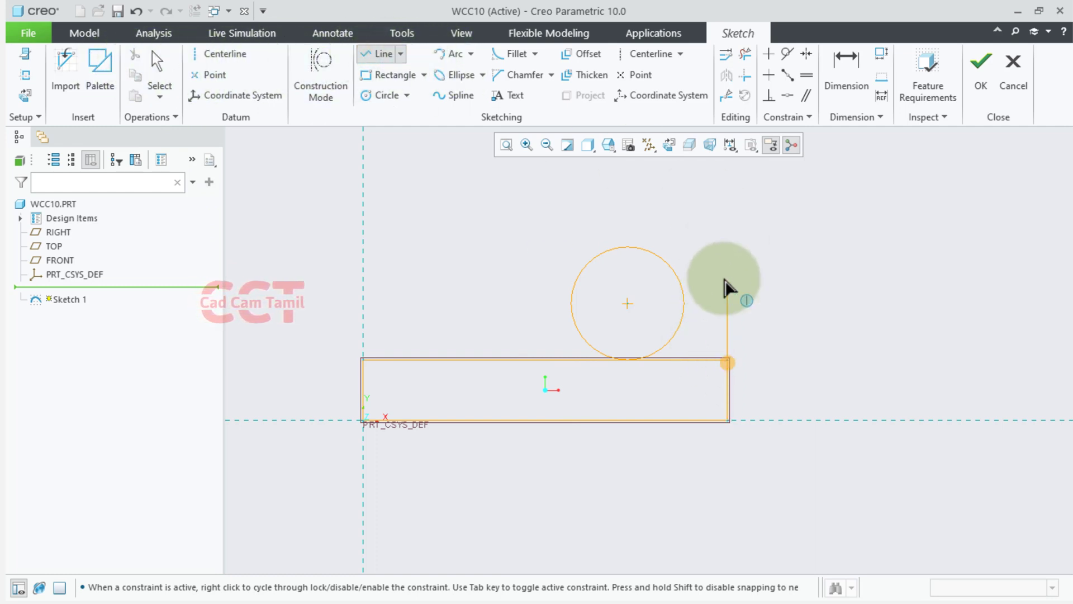
scroll(730, 203, up, 2)
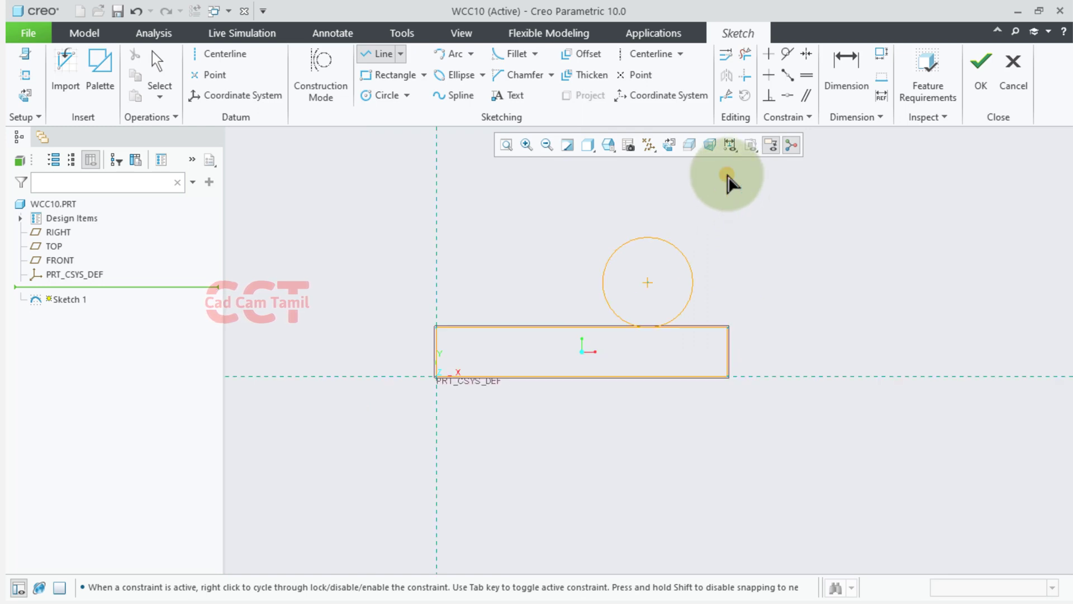
click(726, 175)
middle_click(774, 209)
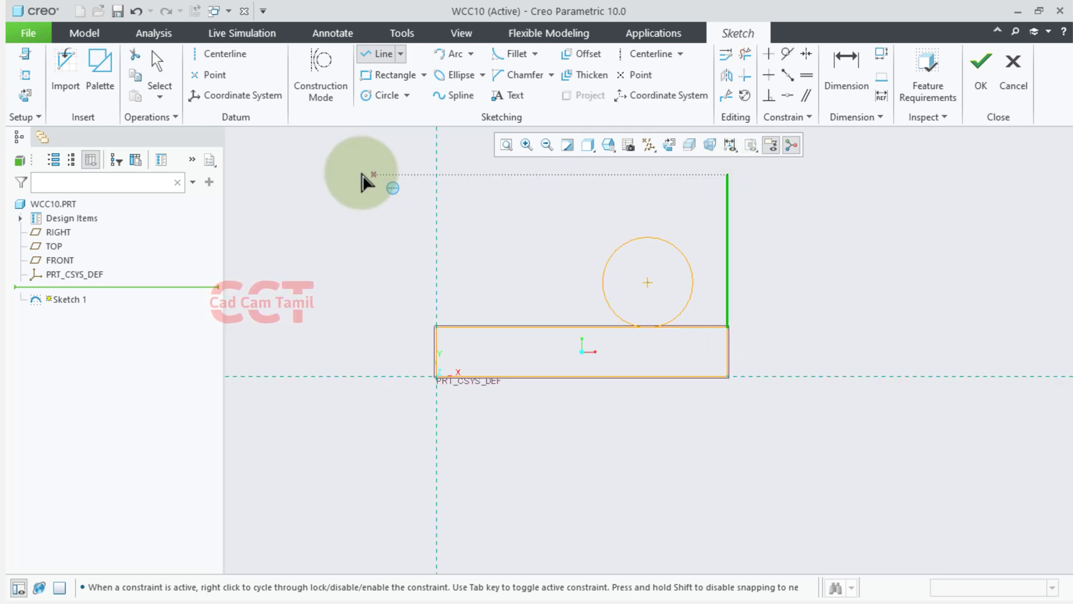
Add a larger concentric circle tangent to the vertical line.
click(385, 96)
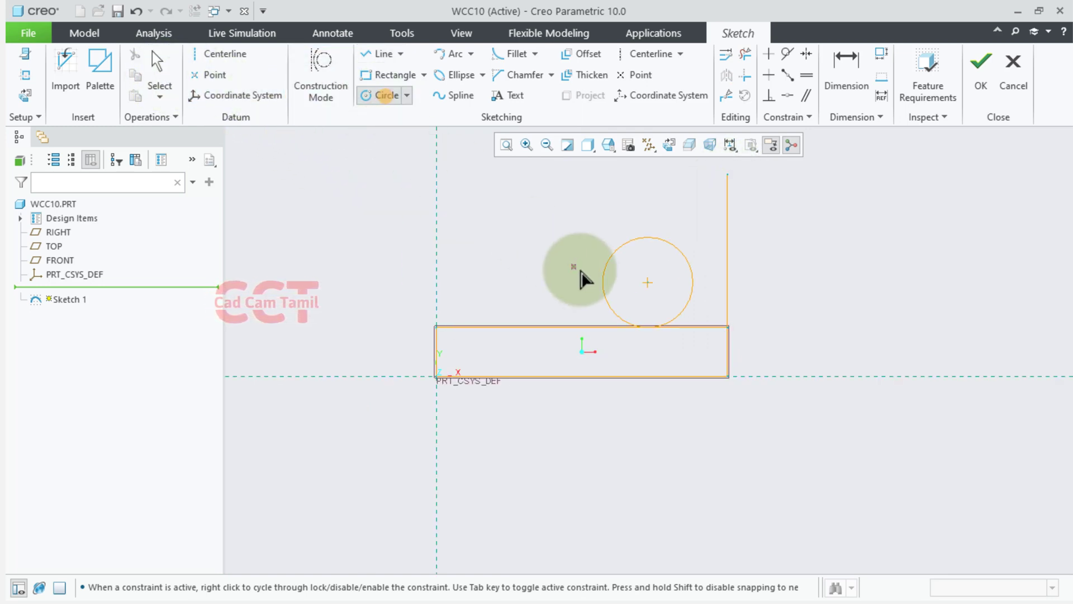
click(647, 284)
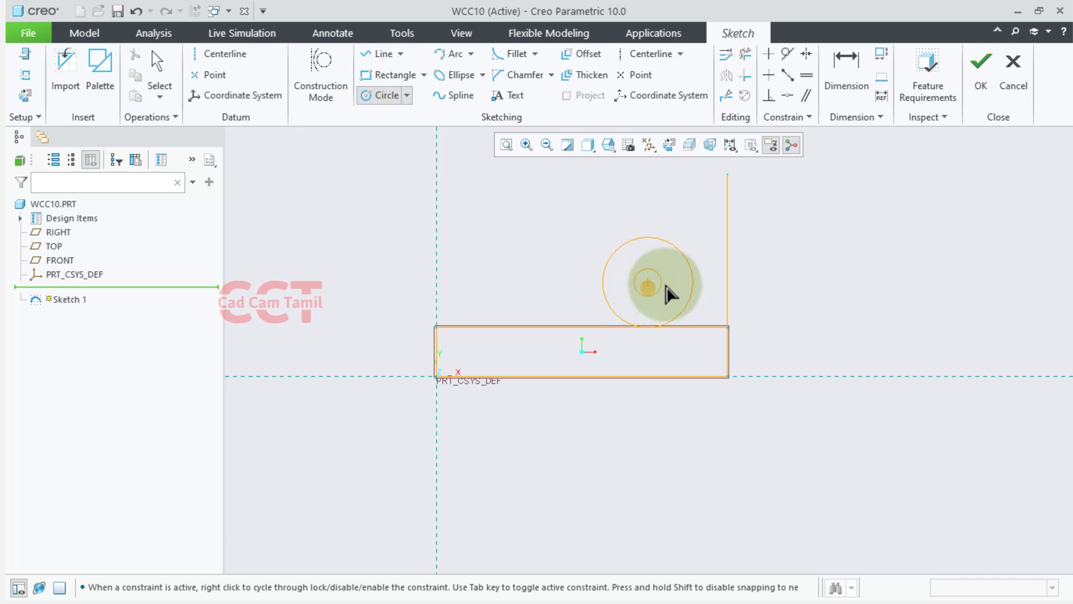
click(728, 277)
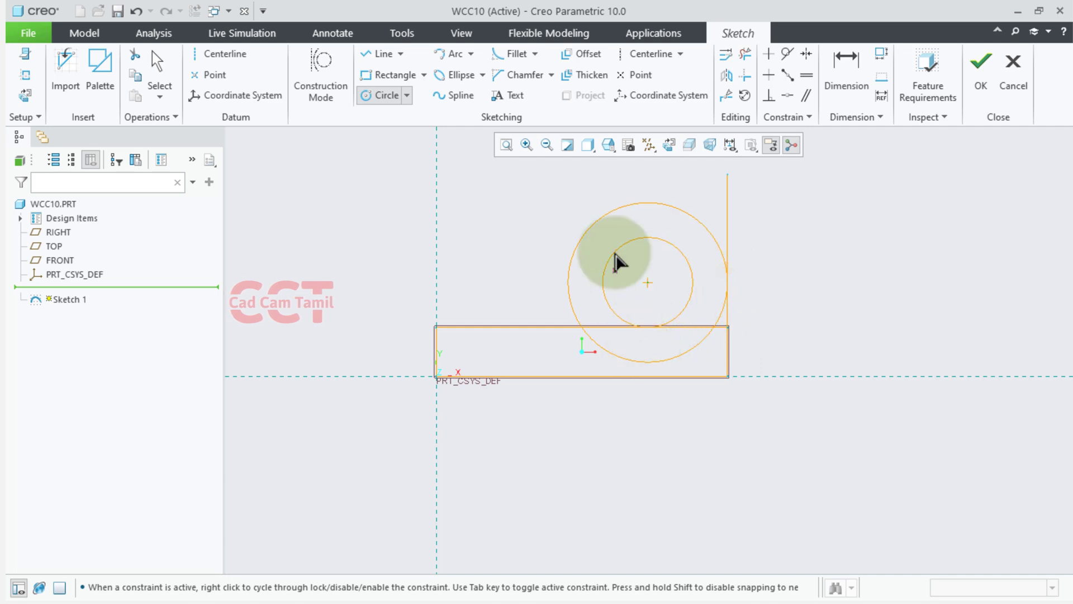
middle_click(602, 351)
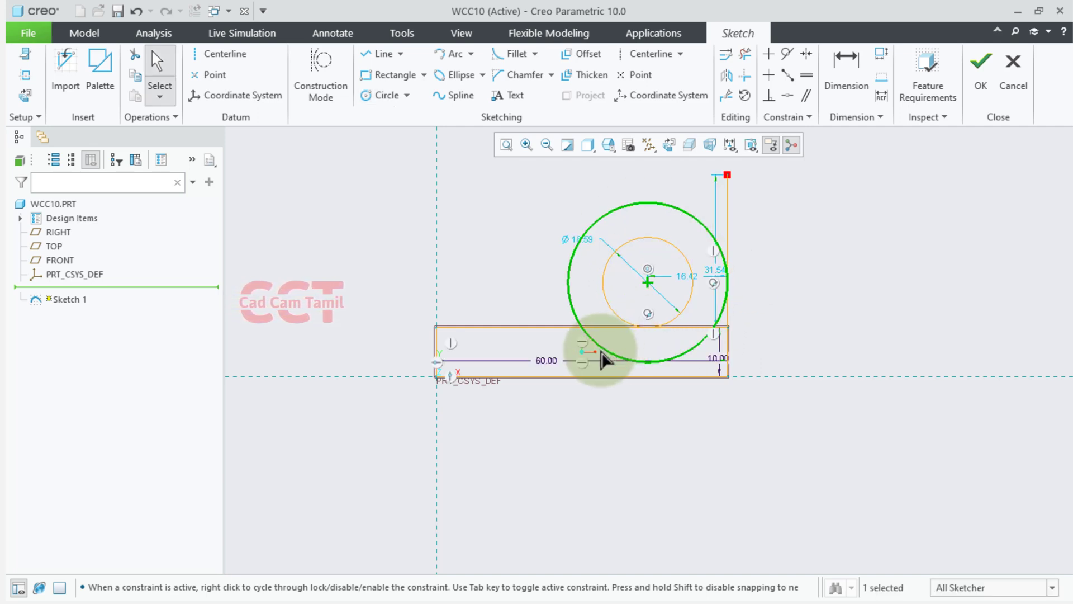
Set the inner circle's diameter to 20.
scroll(646, 202, down, 1)
scroll(656, 230, up, 2)
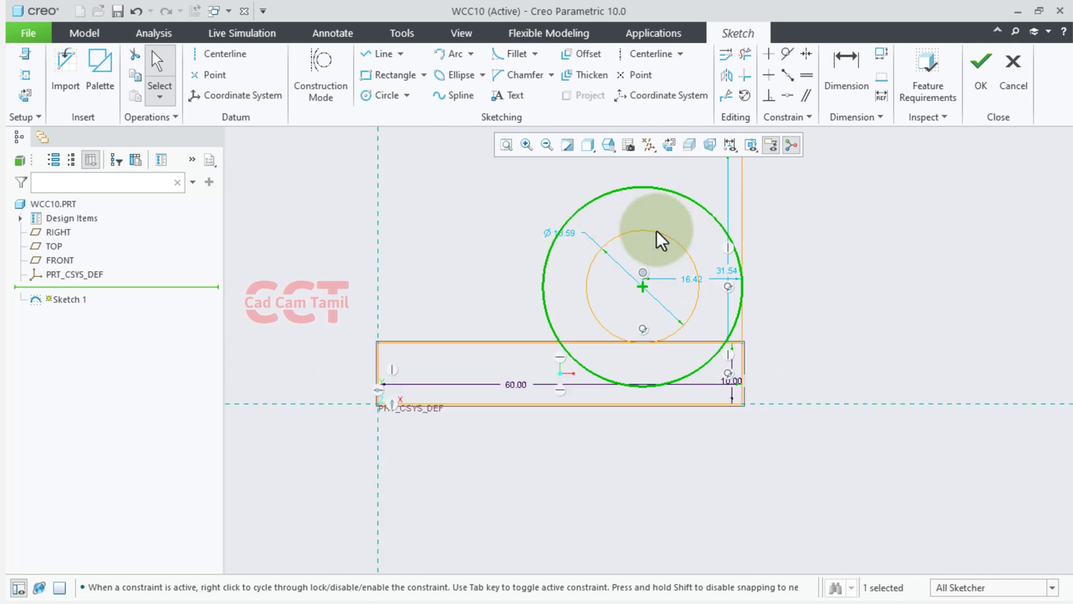
drag(685, 280, 819, 320)
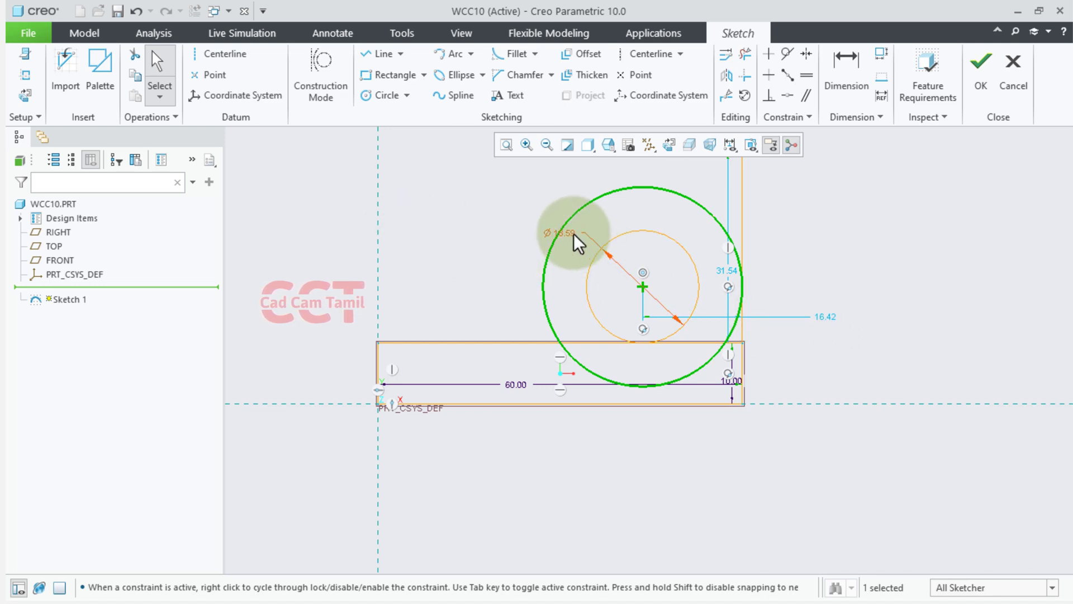
drag(574, 233, 475, 236)
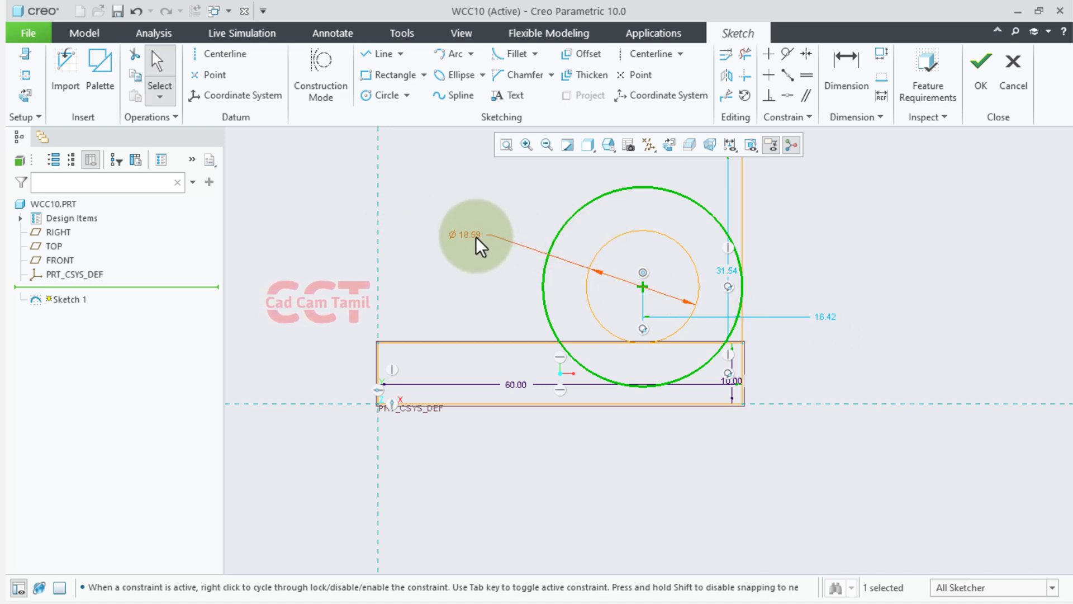
double_click(475, 237)
text(2)
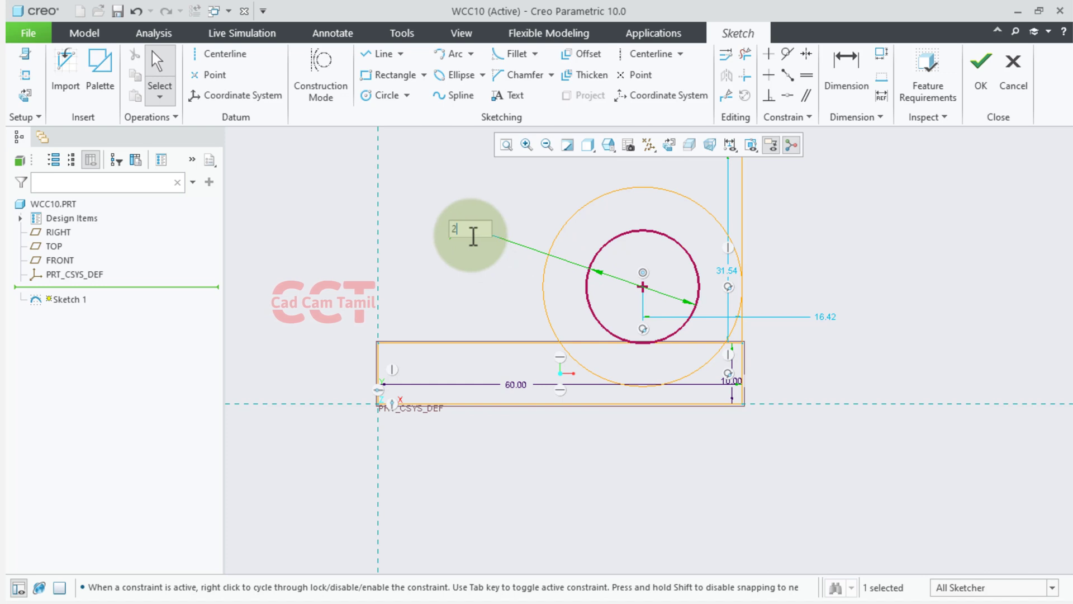
text(0)
key(Return)
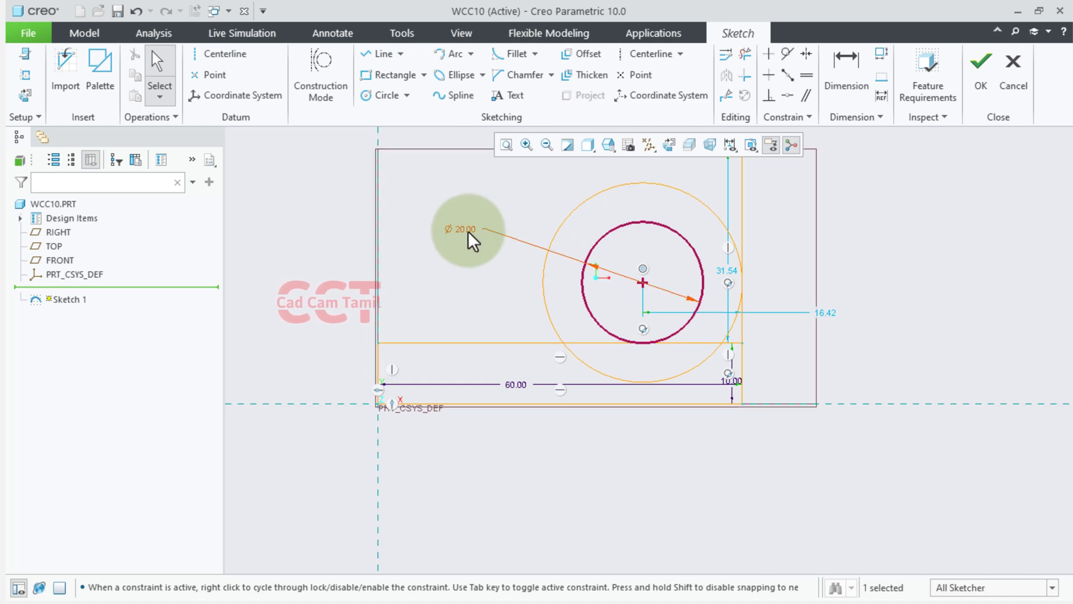
scroll(558, 215, down, 2)
scroll(558, 214, up, 2)
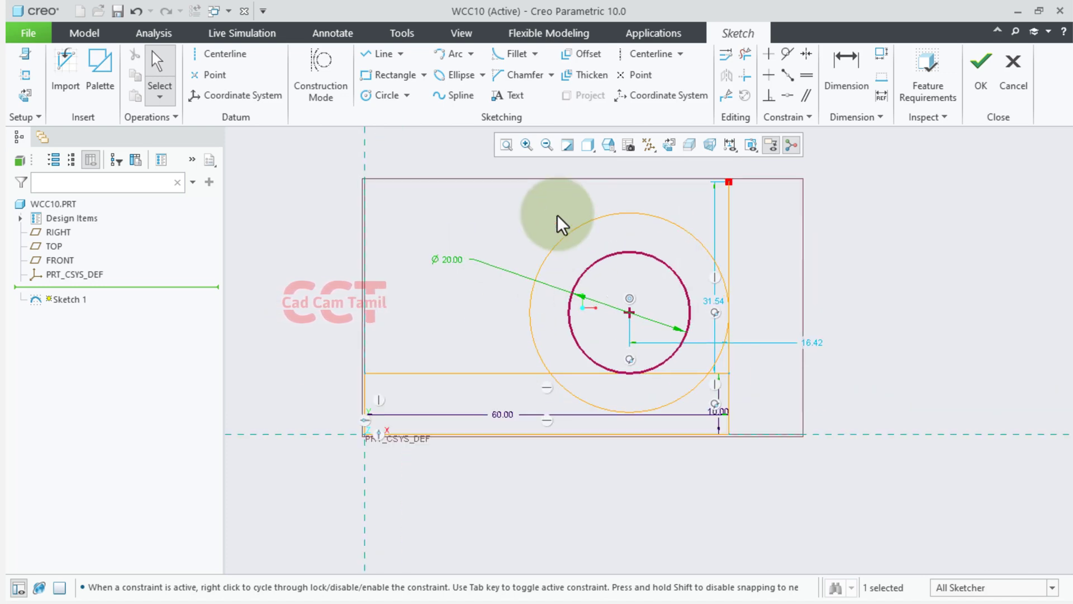
click(558, 214)
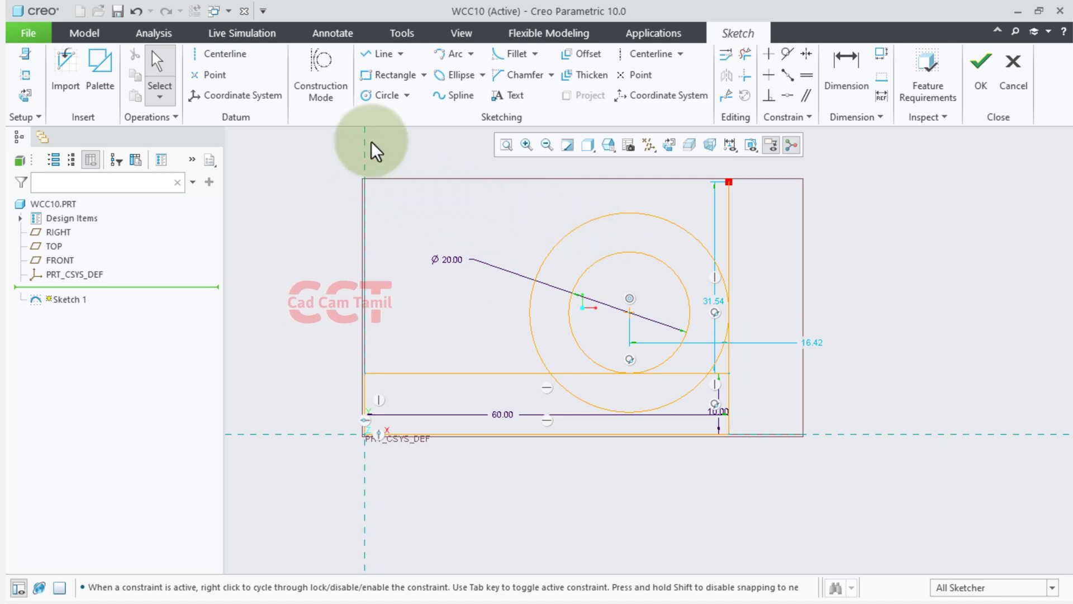
Dimension the outer concentric circle with a radius of 20.
click(845, 64)
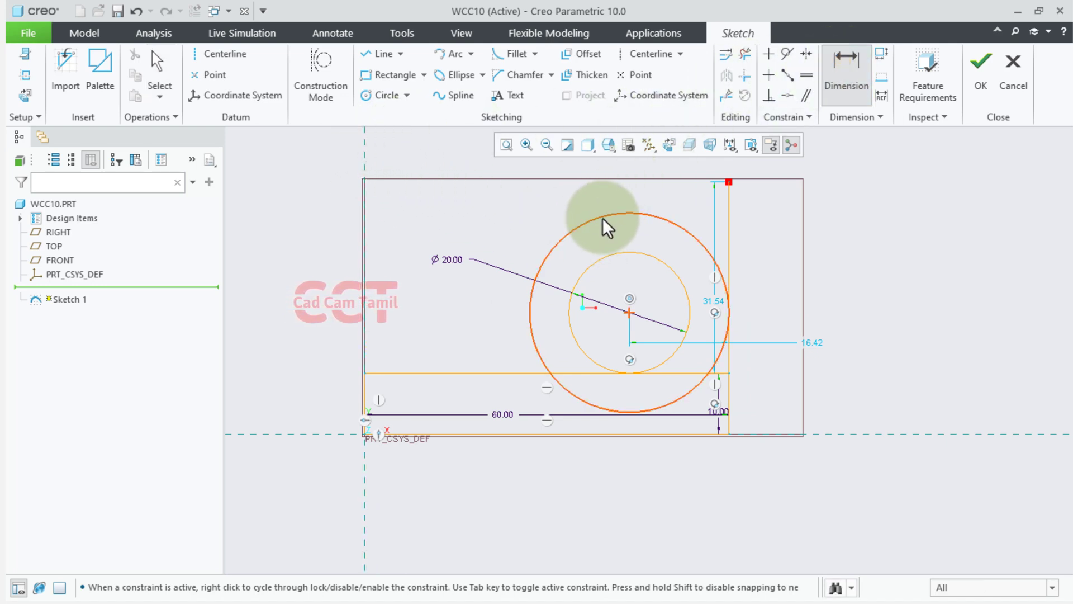
click(602, 216)
middle_click(492, 217)
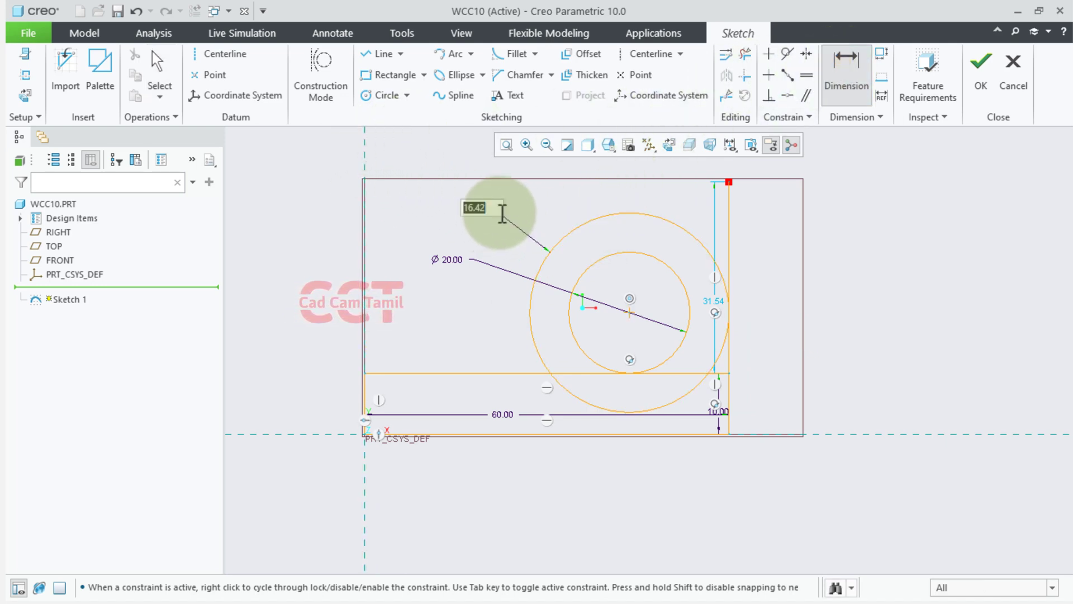
text(20)
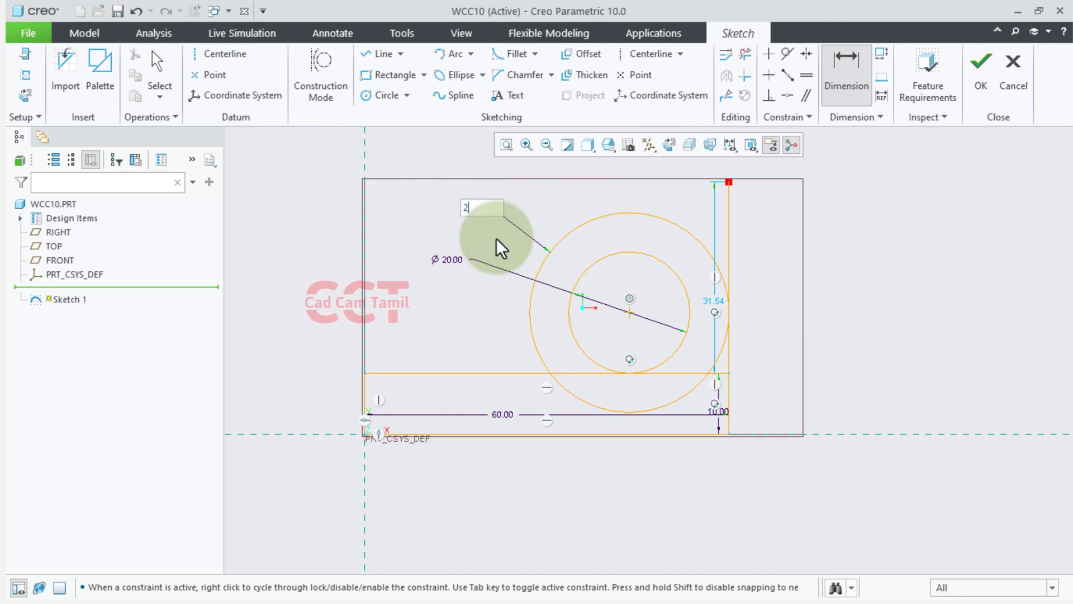
key(Return)
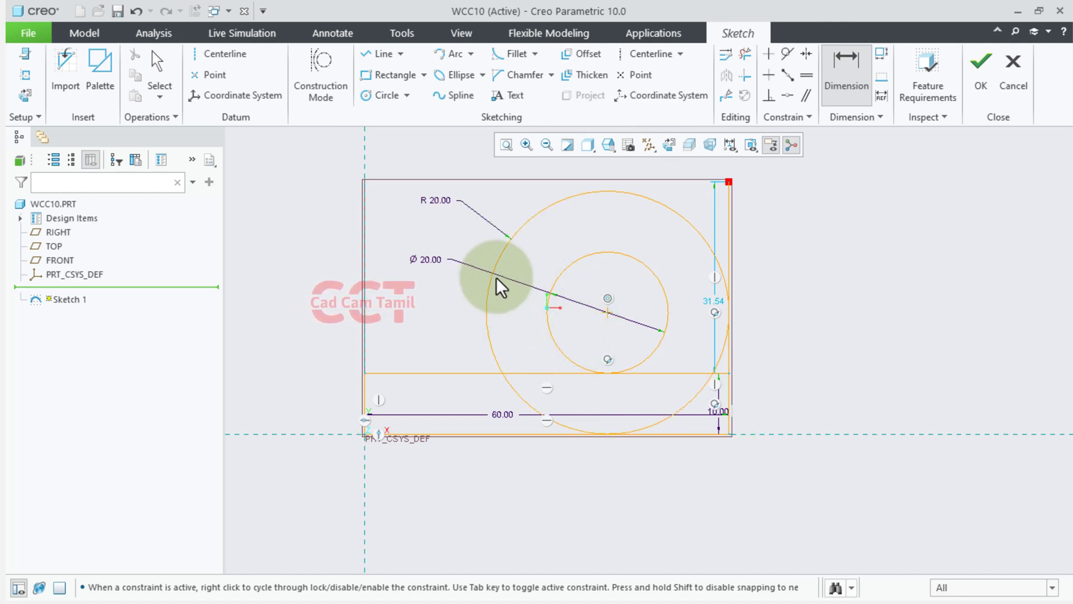
scroll(546, 386, up, 1)
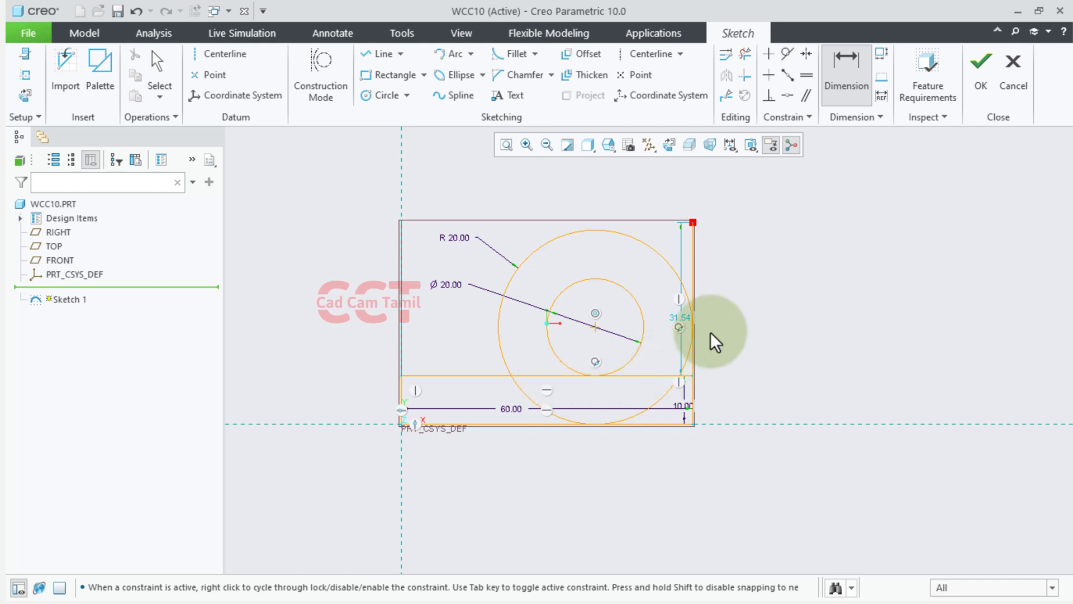
Trim the rectangle's right side, the lower circle arcs and leftover line pieces.
click(746, 55)
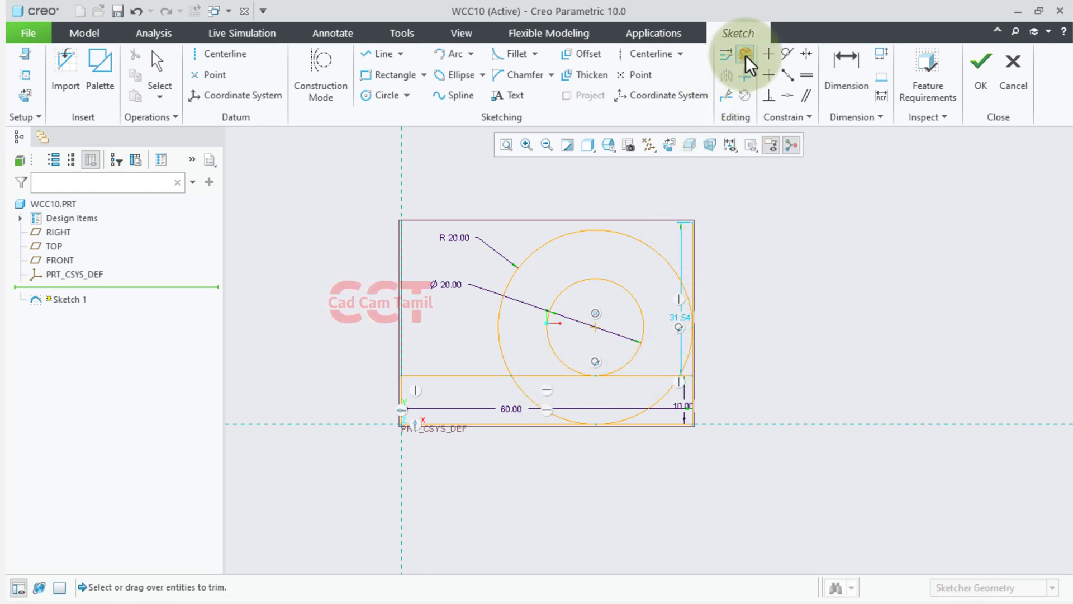
drag(781, 276, 686, 271)
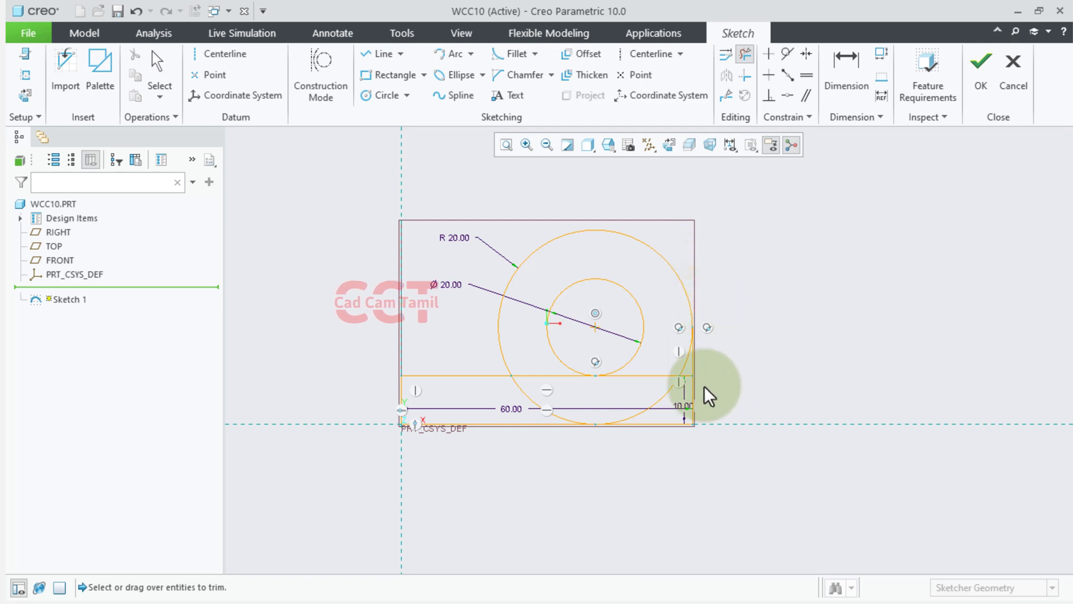
scroll(652, 377, up, 2)
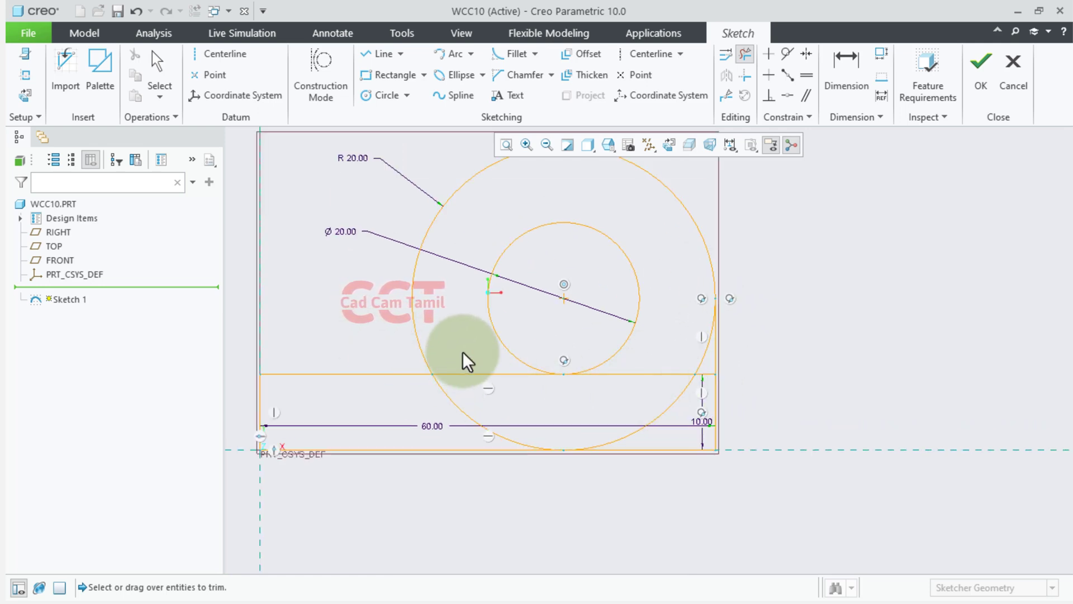
drag(462, 354, 649, 429)
drag(683, 340, 698, 382)
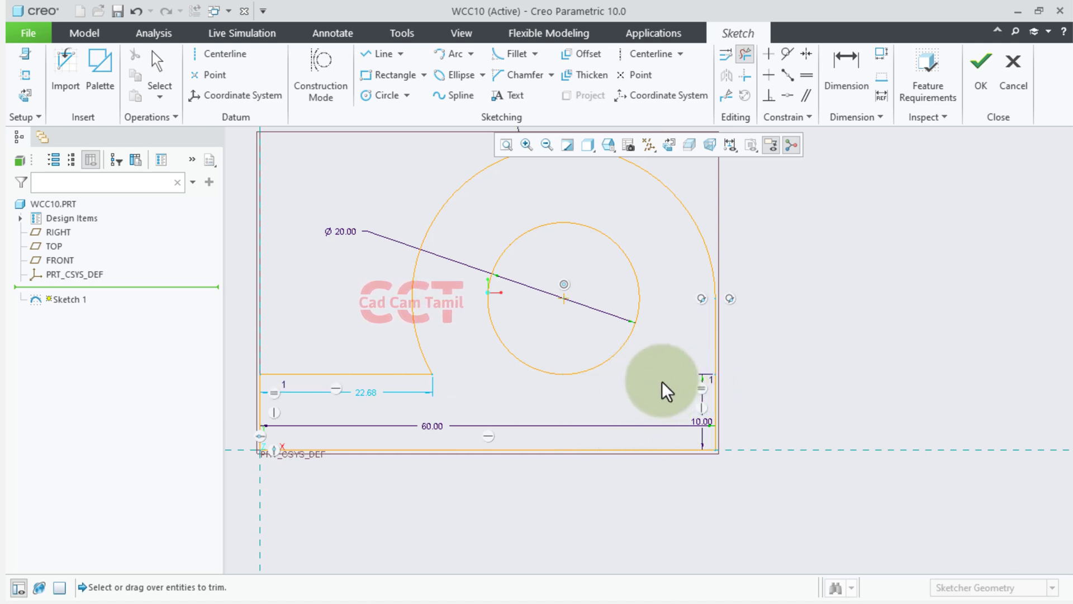
scroll(662, 381, down, 1)
scroll(662, 379, down, 1)
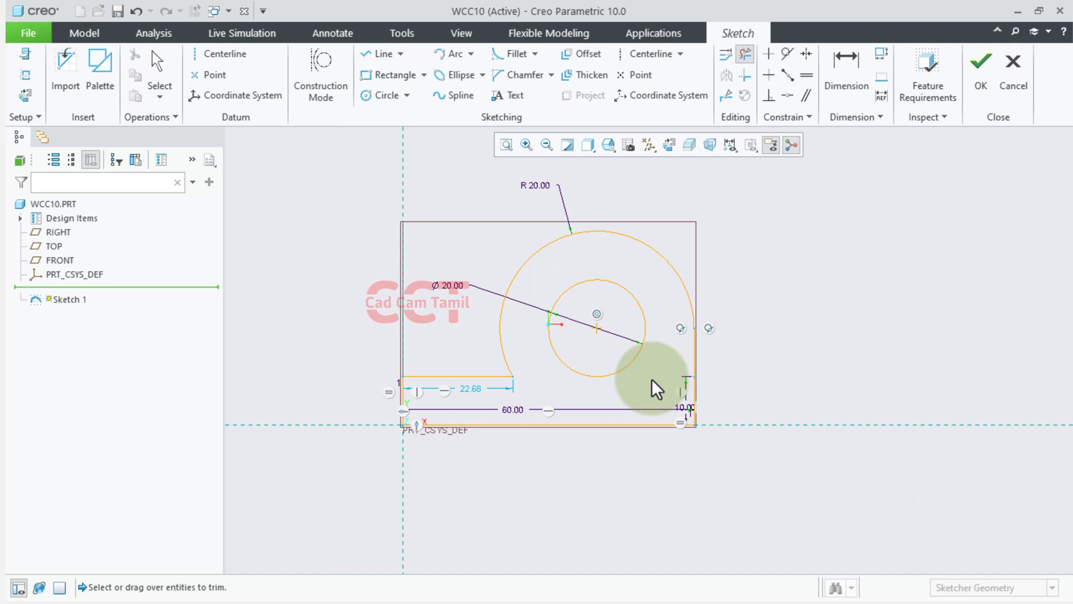
scroll(690, 435, down, 1)
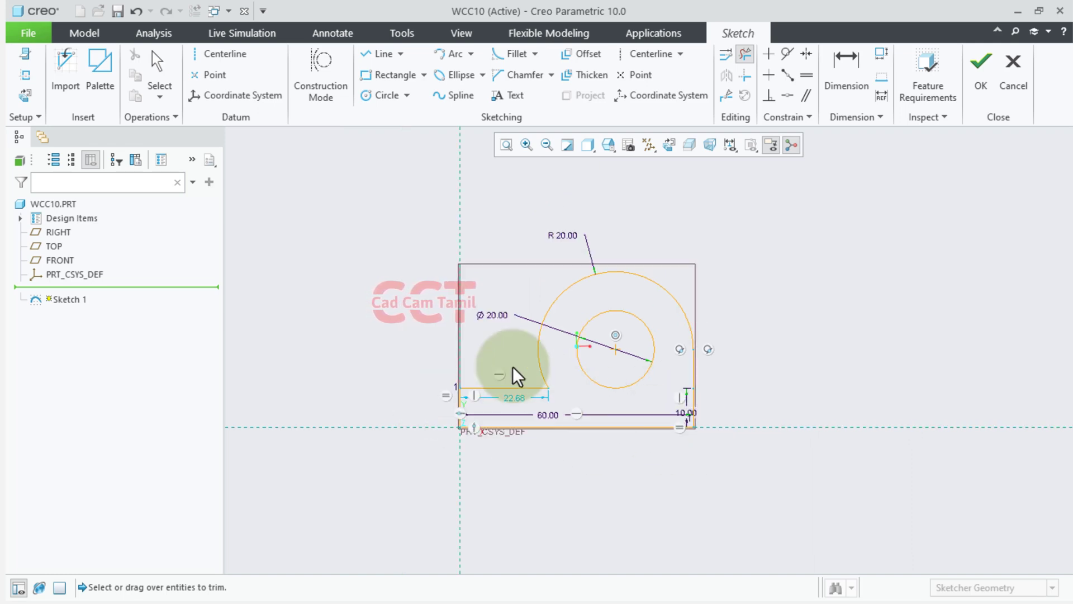
scroll(512, 367, up, 1)
key(alt+Tab)
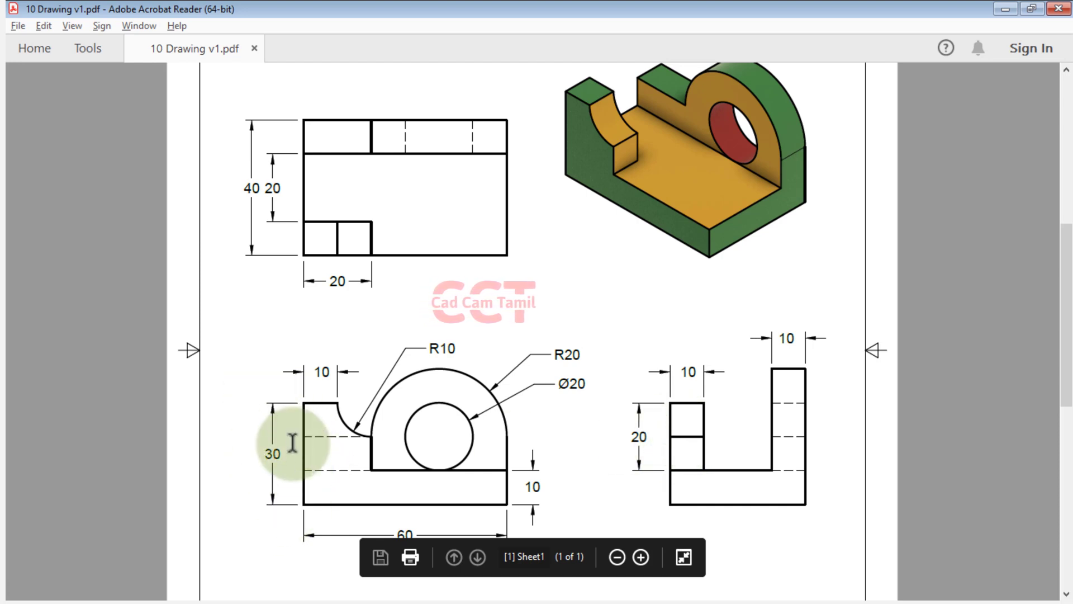
key(alt+Tab)
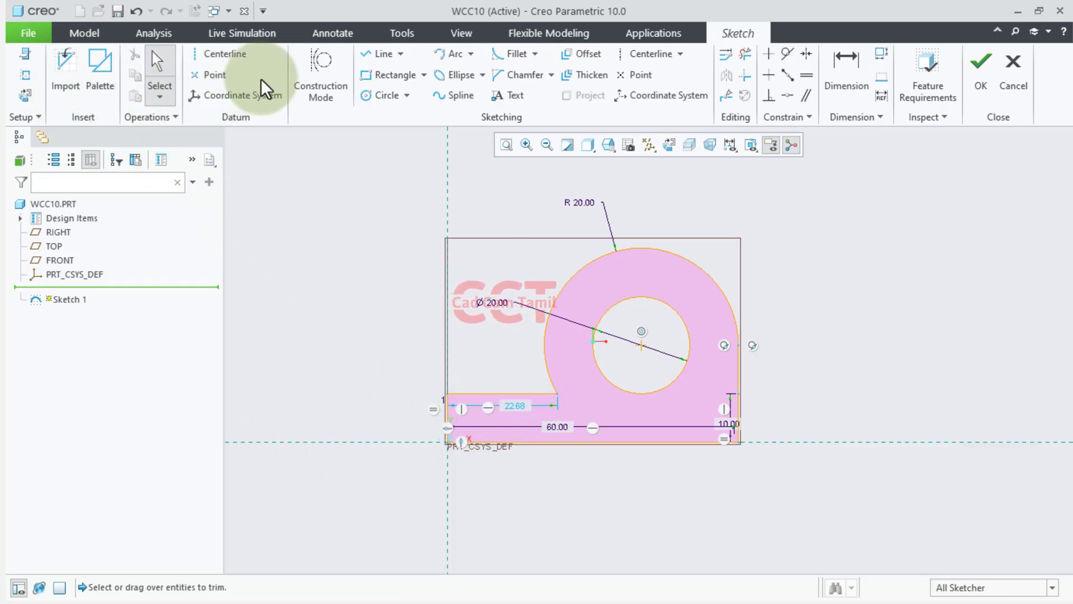
Draw the step line from the left edge up and across to the R20 arc.
click(360, 60)
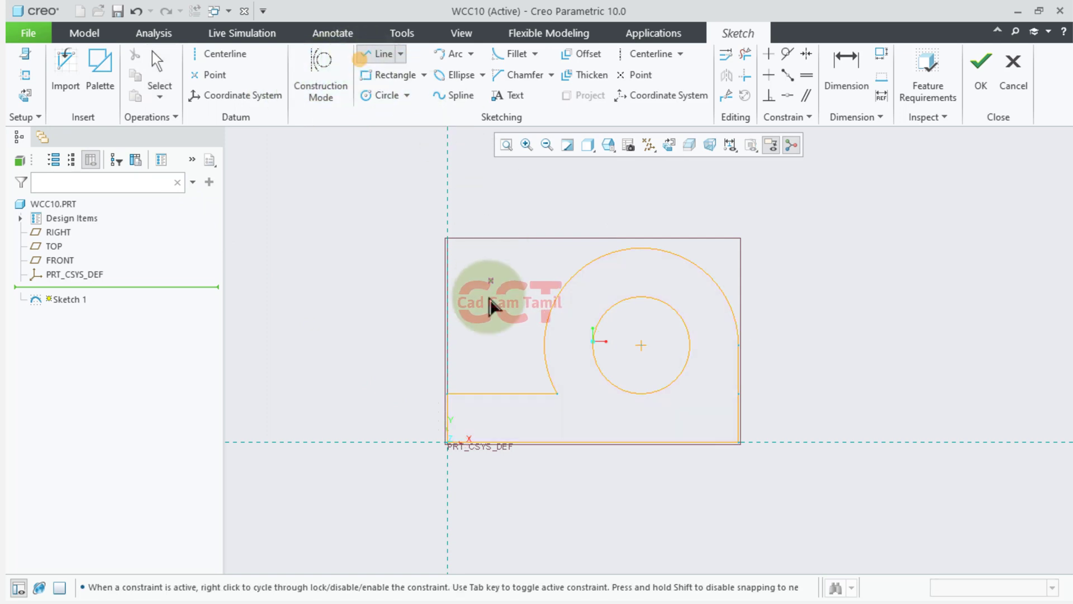
click(448, 394)
click(447, 345)
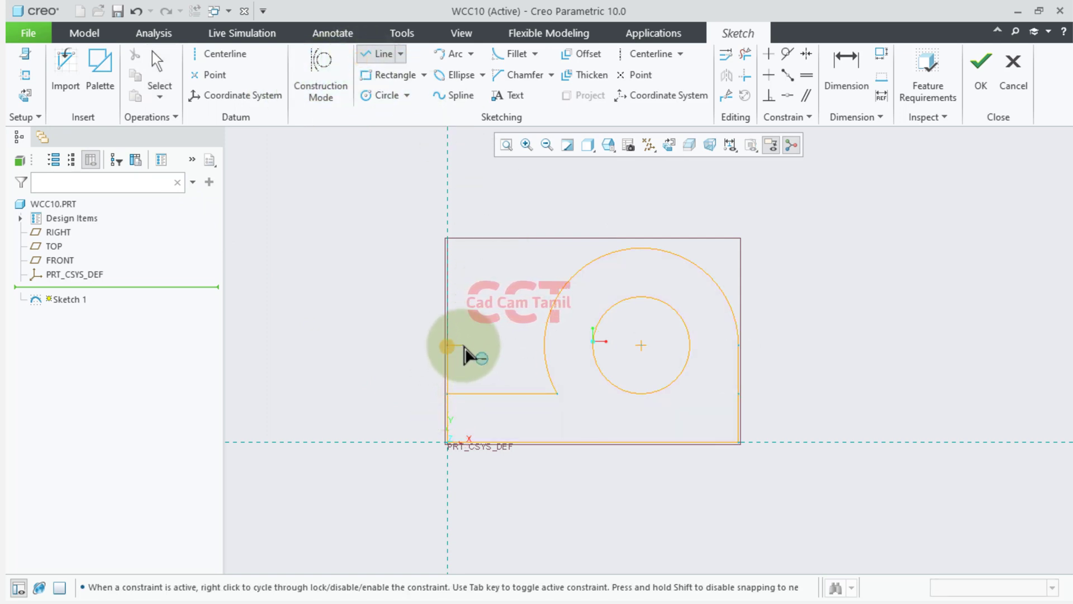
click(540, 342)
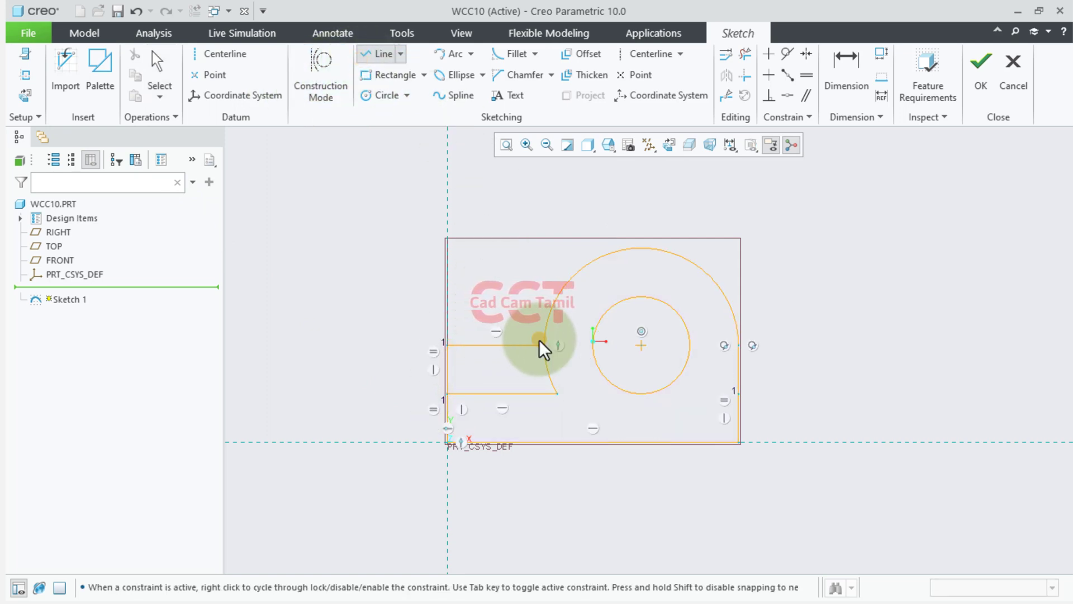
middle_click(413, 331)
Trim the unwanted lower arc and old horizontal line to close the profile.
click(744, 55)
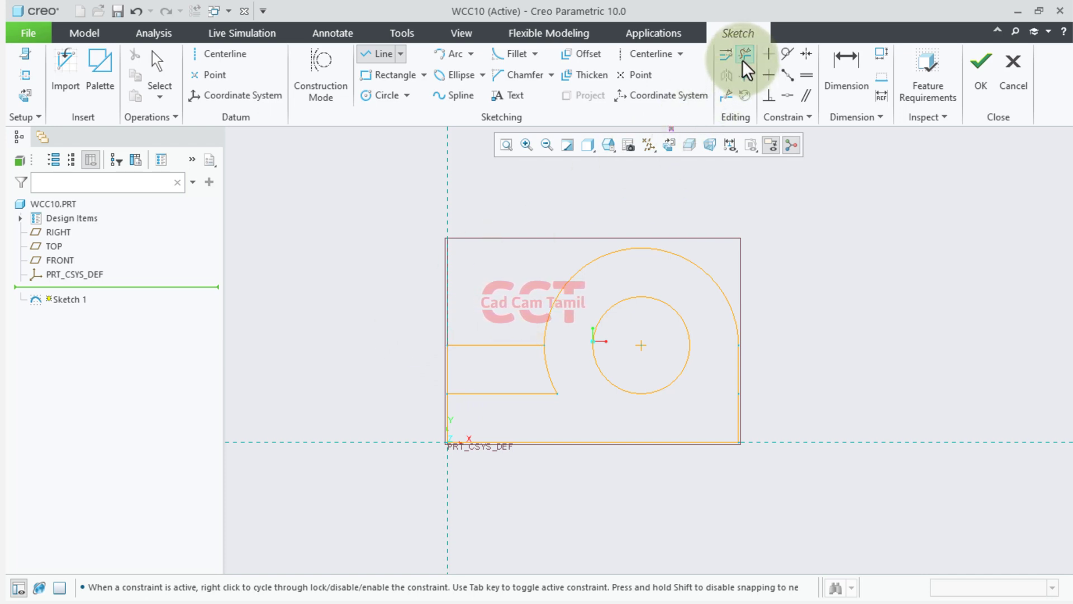
click(540, 366)
click(515, 395)
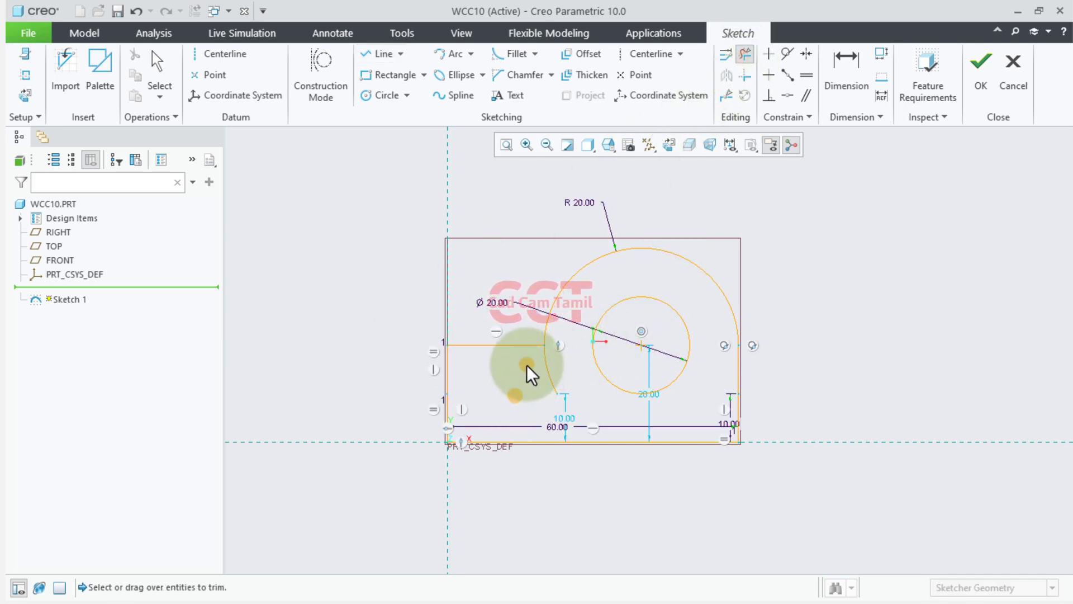
middle_click(522, 404)
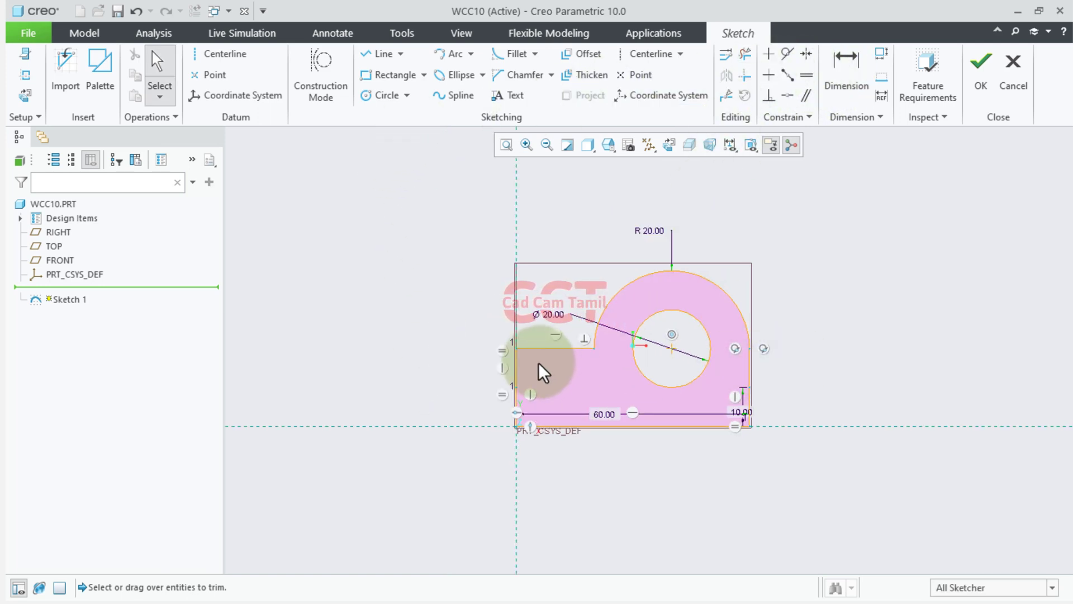
scroll(540, 366, down, 2)
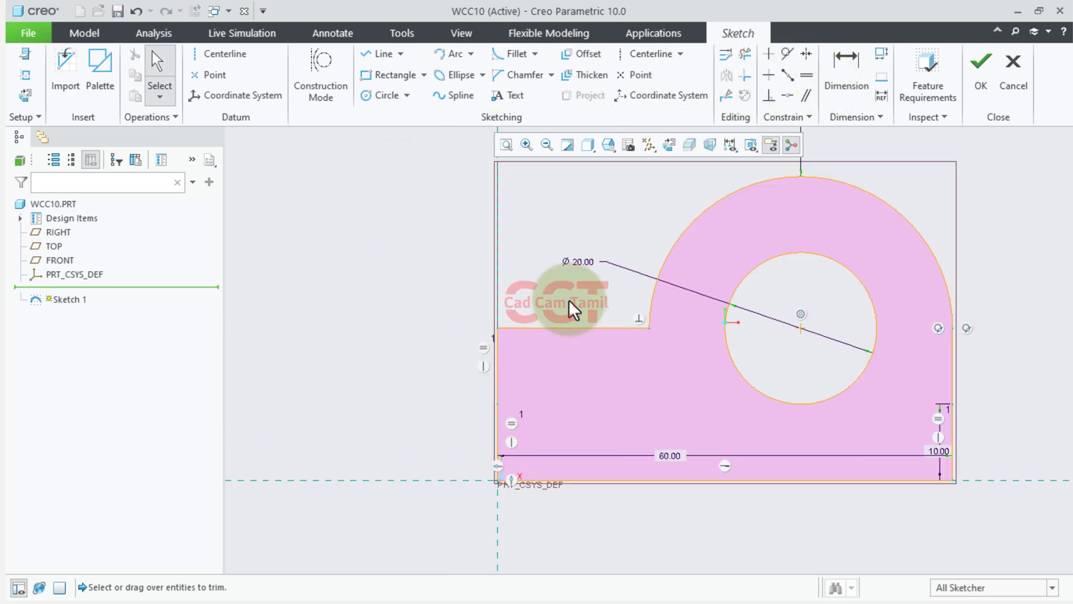
click(861, 59)
click(497, 362)
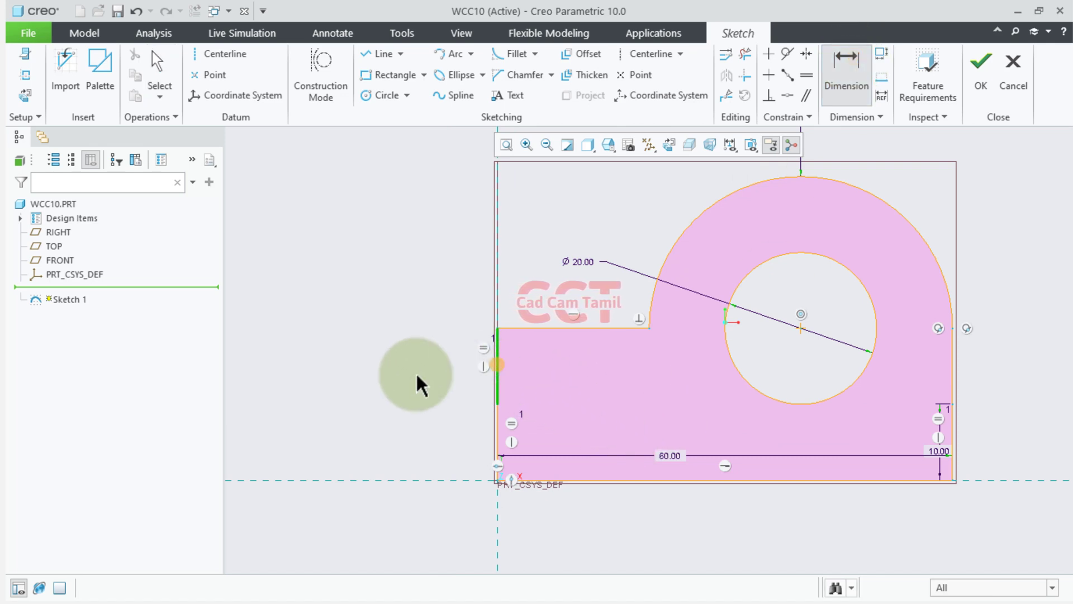
middle_click(417, 368)
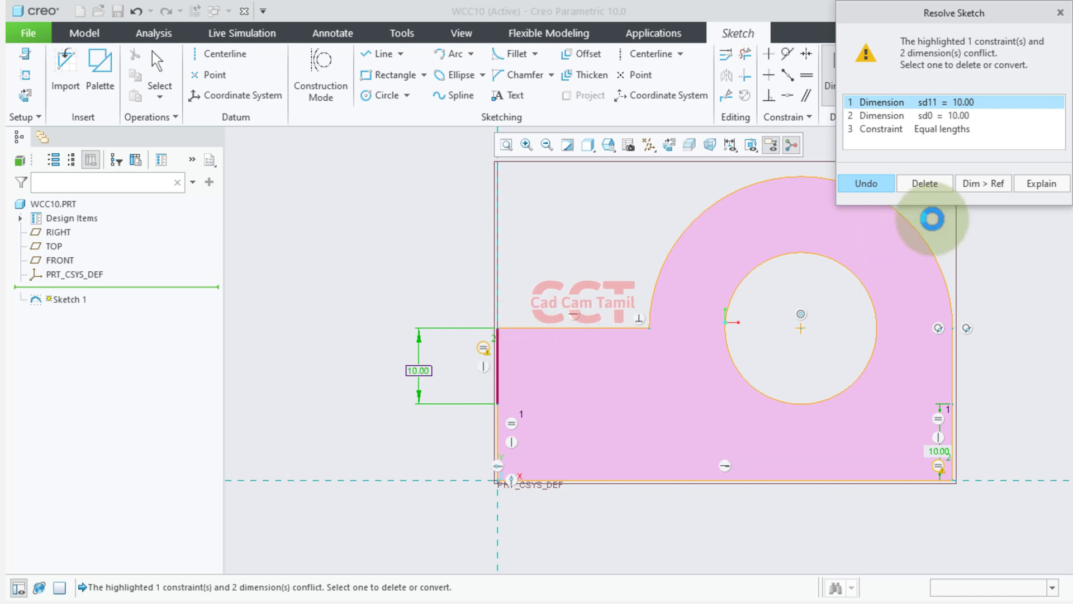
click(1055, 15)
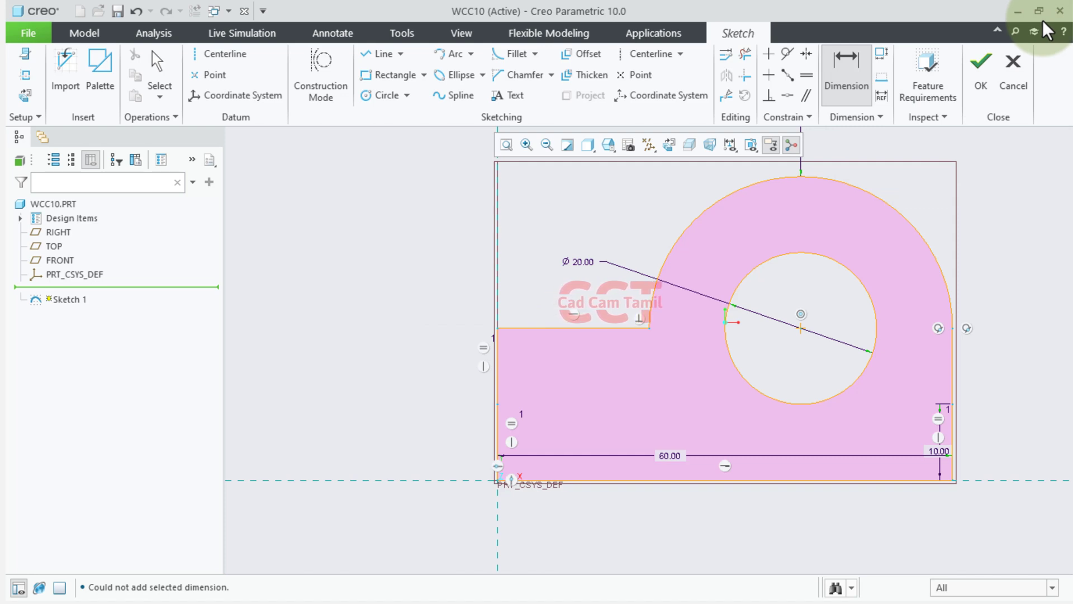
scroll(881, 203, up, 2)
Extrude the bracket profile 40 deep and start Sketch 2 on the solid's end face.
click(979, 65)
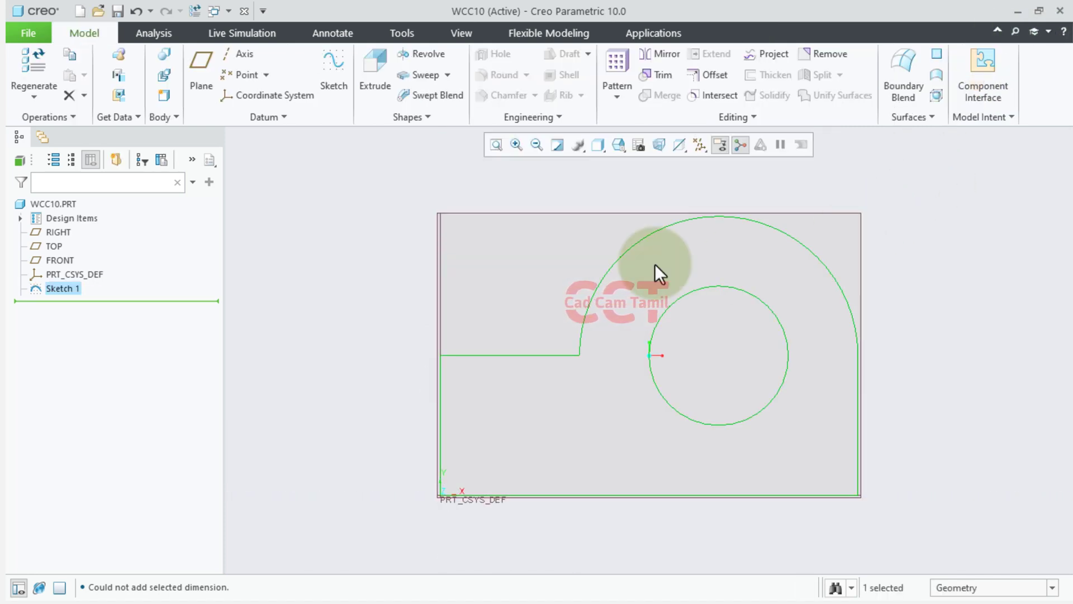
click(366, 78)
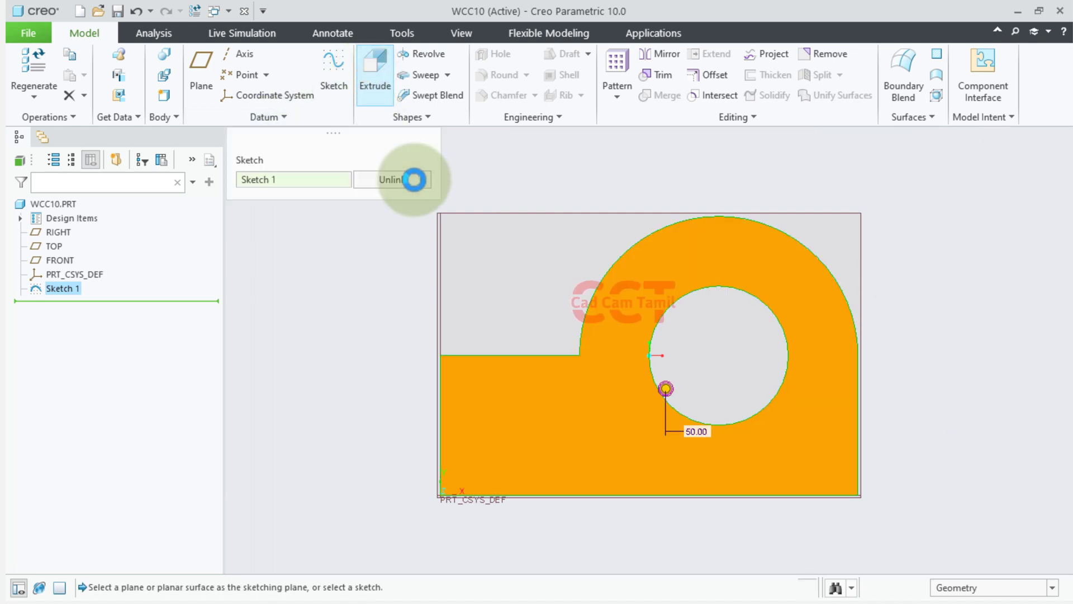
scroll(522, 262, up, 1)
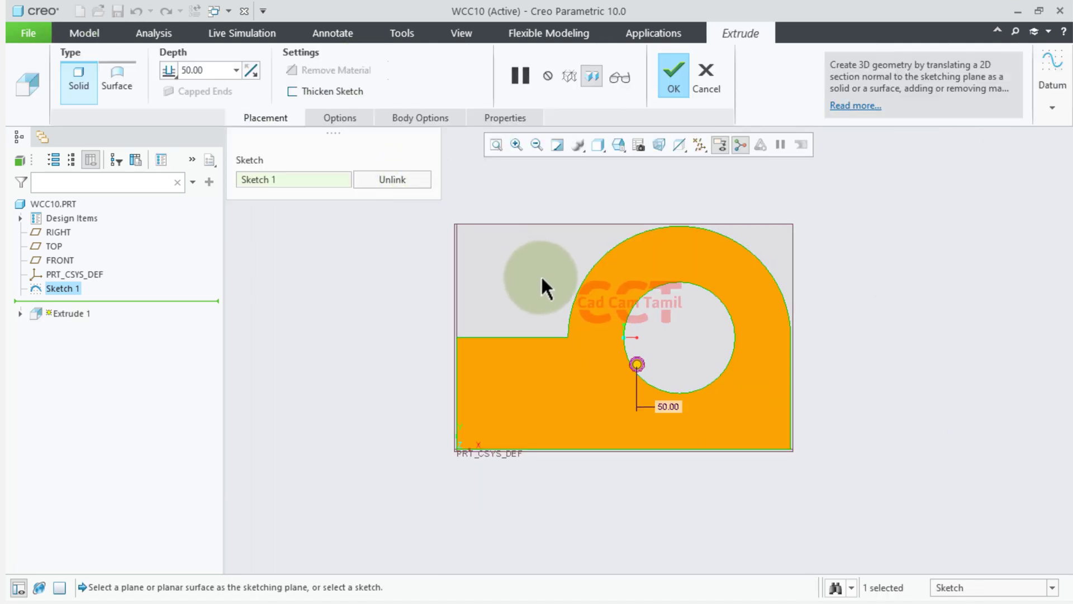
scroll(537, 279, up, 1)
mouse_move(528, 300)
middle_down()
mouse_move(515, 311)
mouse_move(508, 363)
middle_up()
double_click(510, 487)
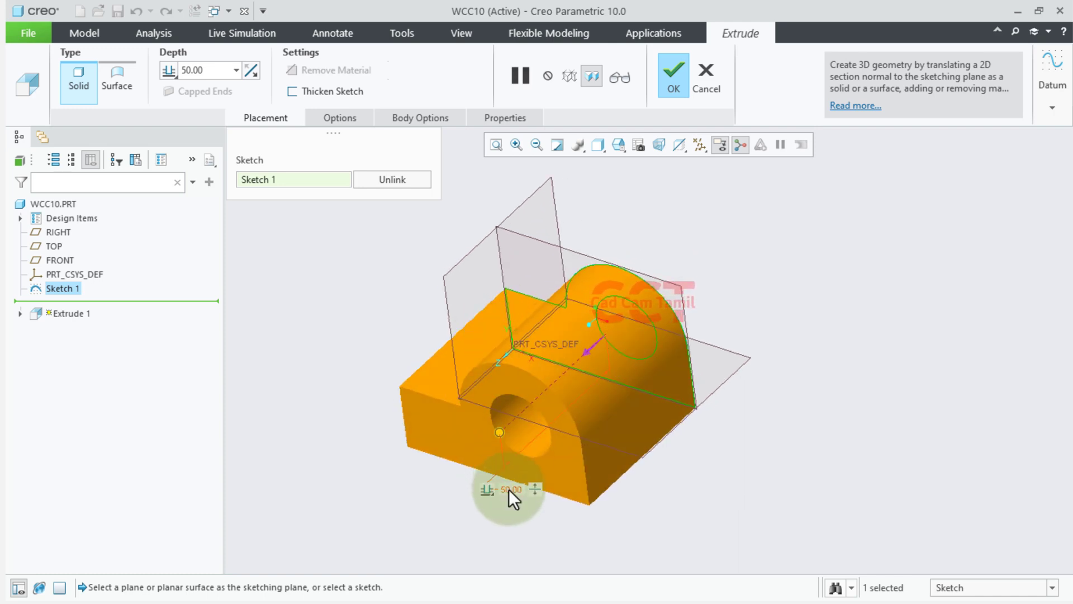
text(40)
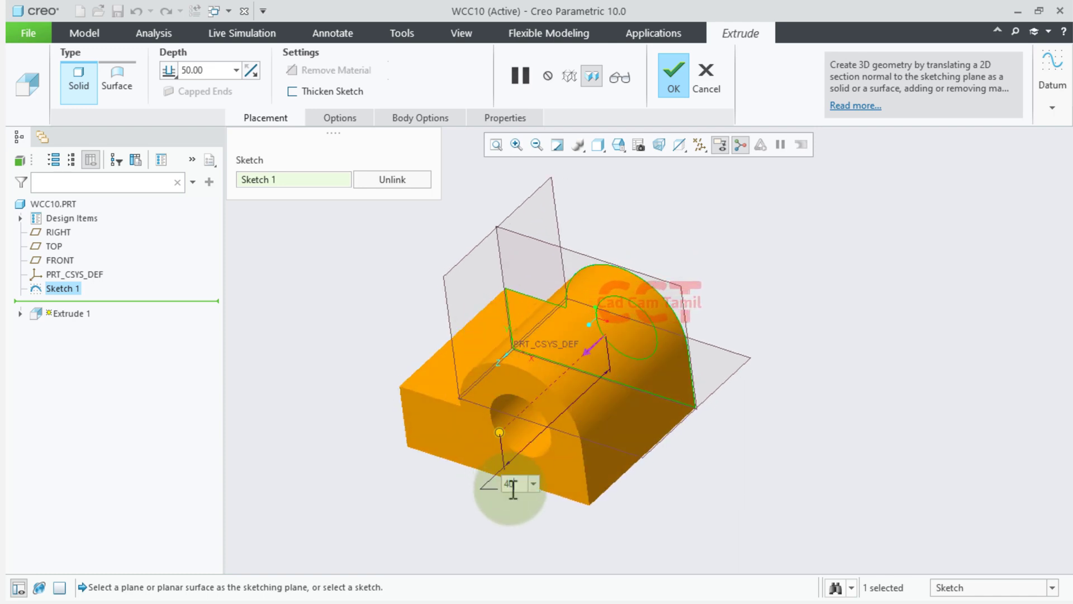
key(Return)
click(682, 90)
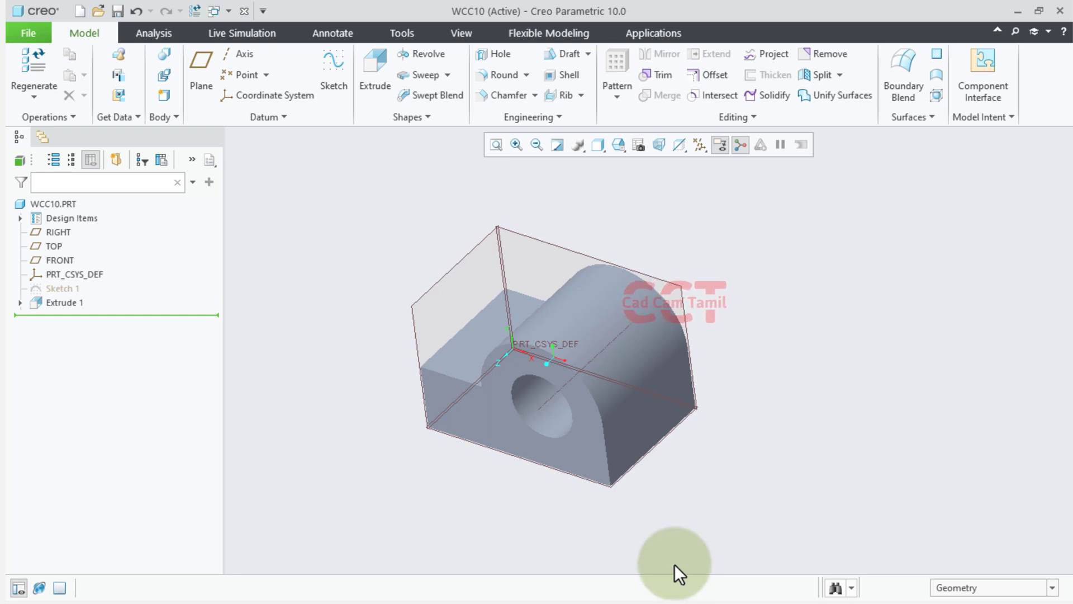
click(642, 432)
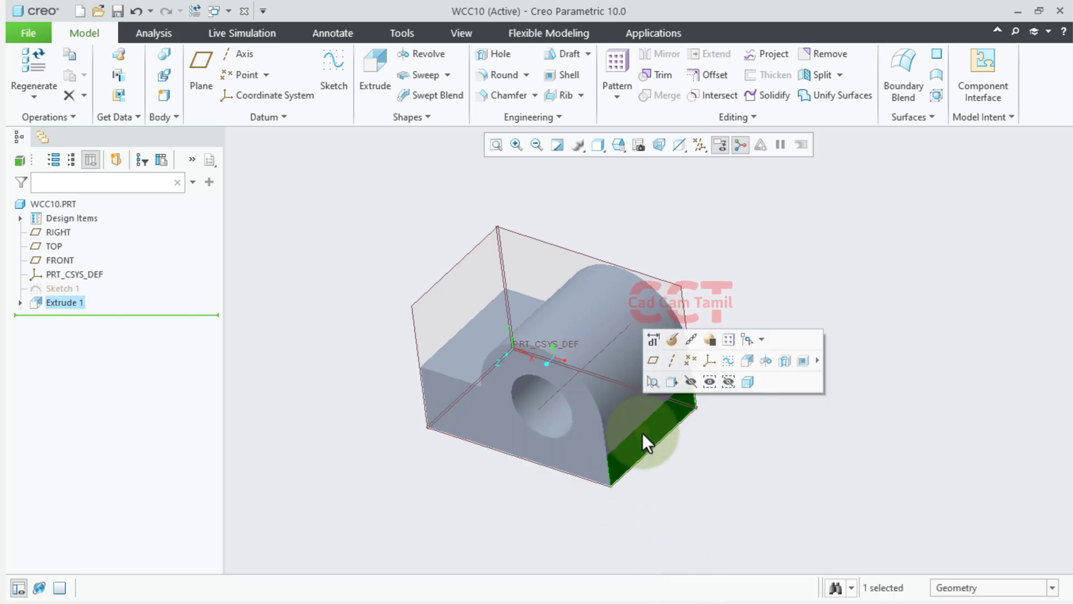
click(731, 360)
Draw a rectangle on the end face, viewed flat to the screen.
click(664, 145)
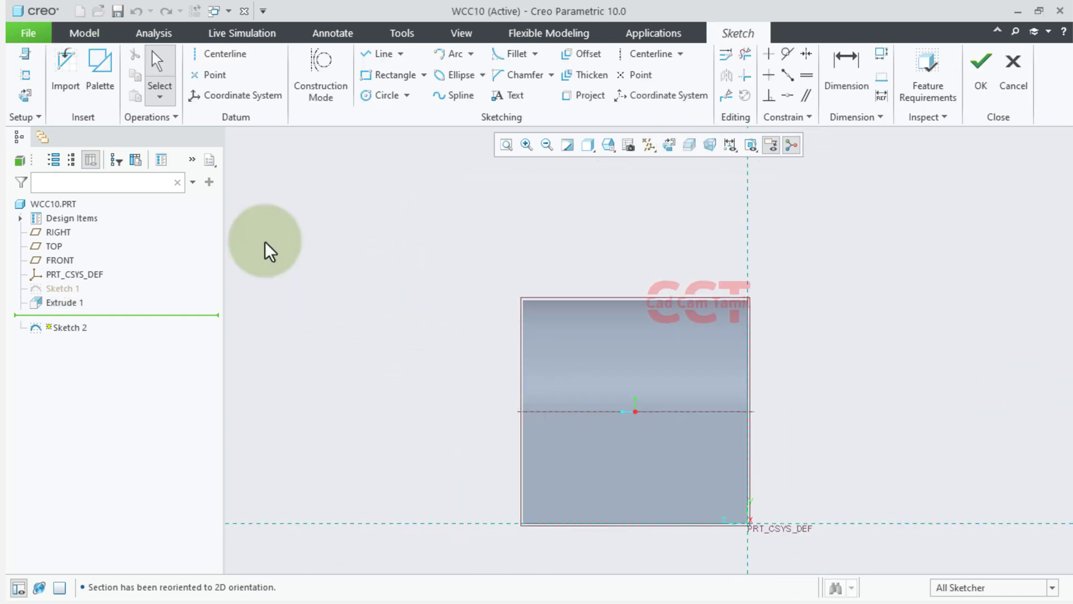
click(372, 77)
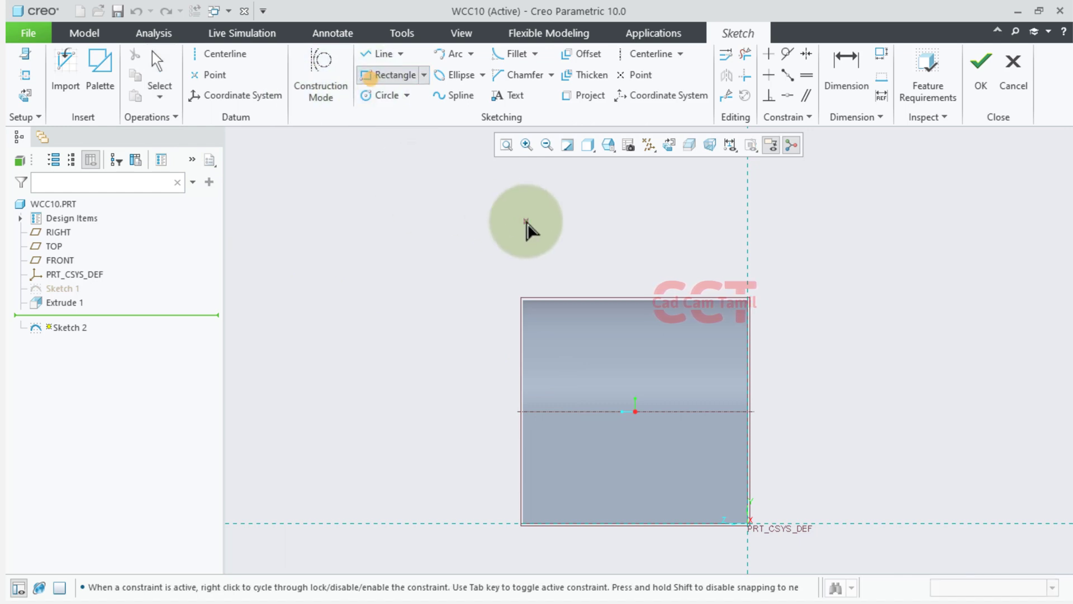
click(484, 234)
click(675, 476)
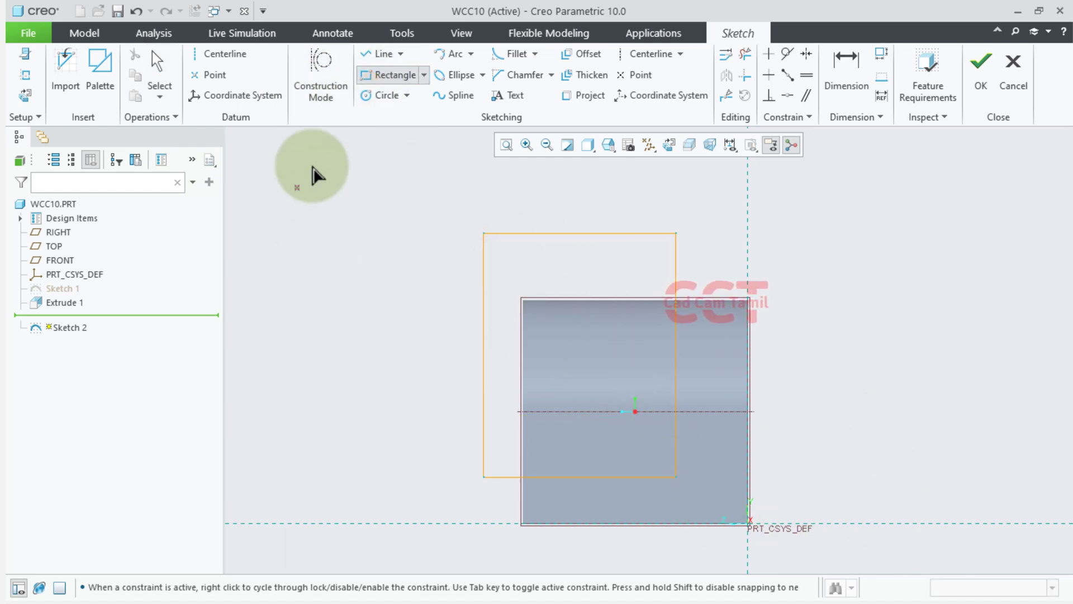
Place the rectangle 10 above the bottom and 10 from the side, then lower its top edge.
click(845, 67)
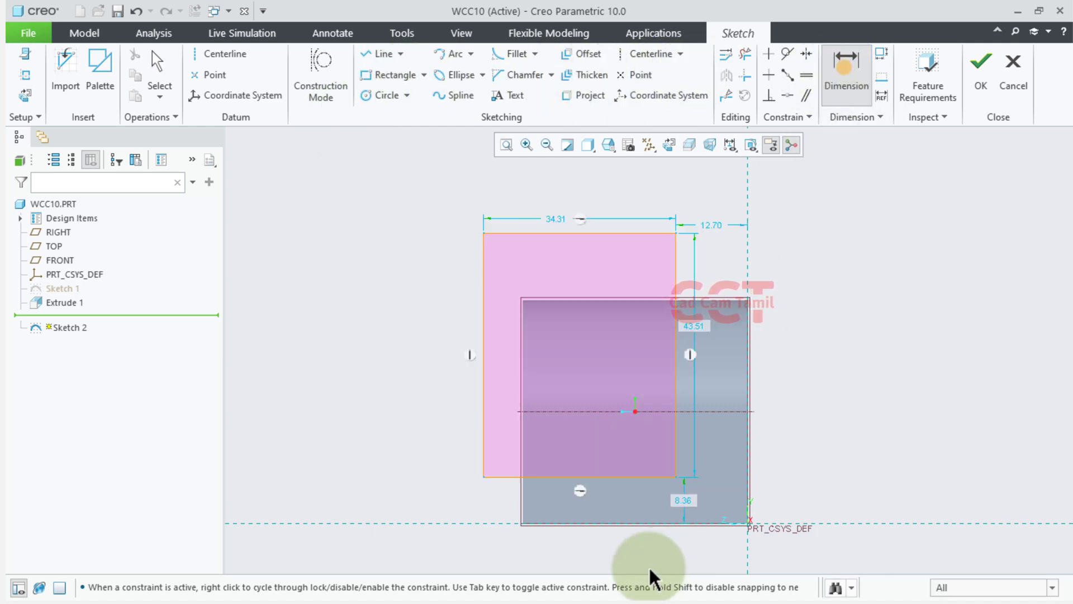
click(545, 524)
click(541, 476)
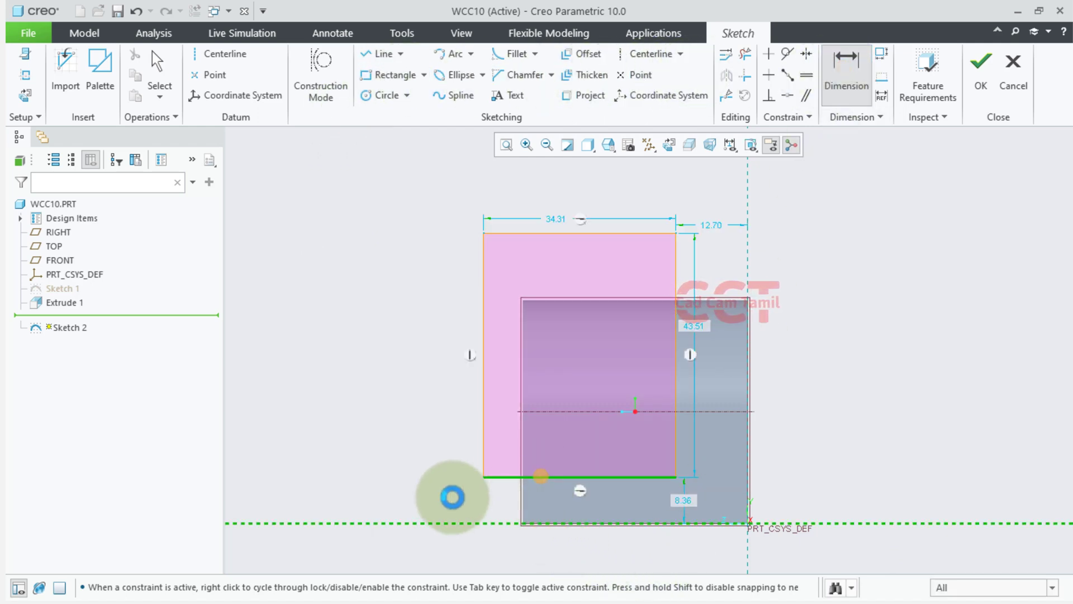
middle_click(452, 495)
text(10)
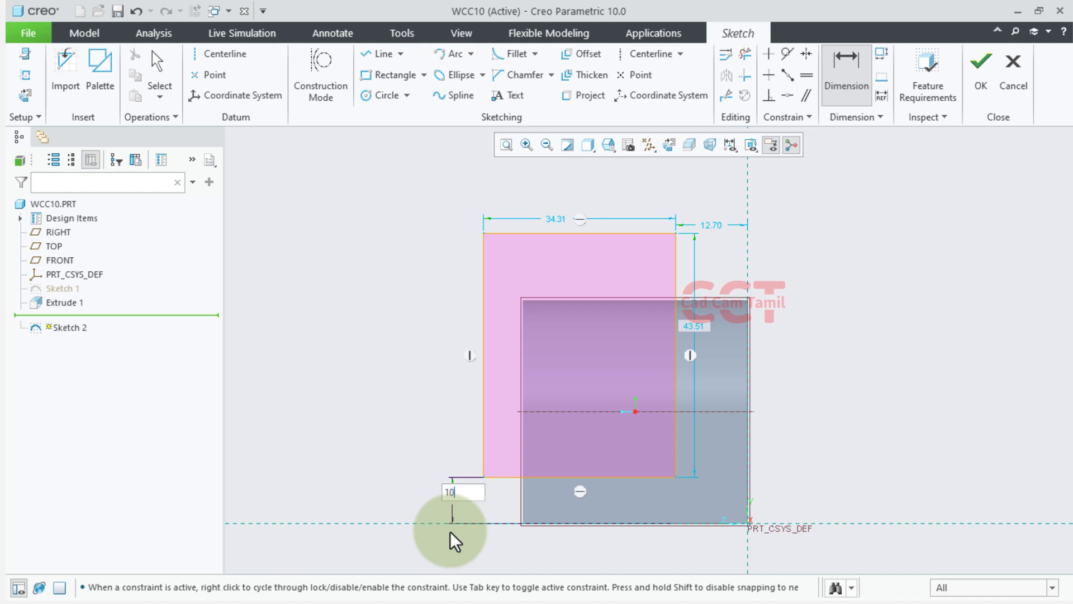
key(Return)
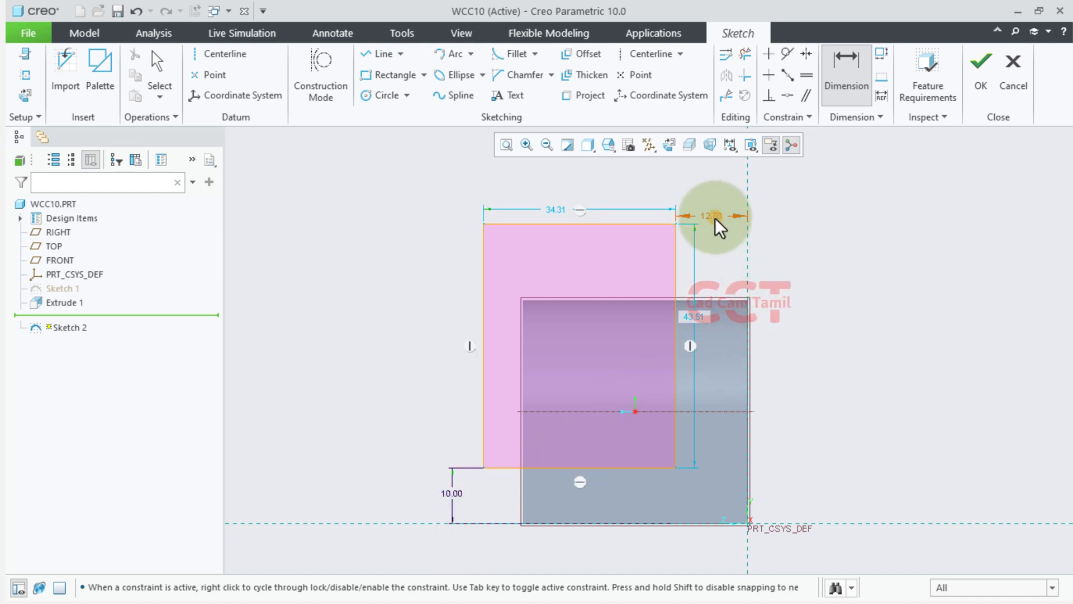
double_click(715, 217)
text(10)
key(Return)
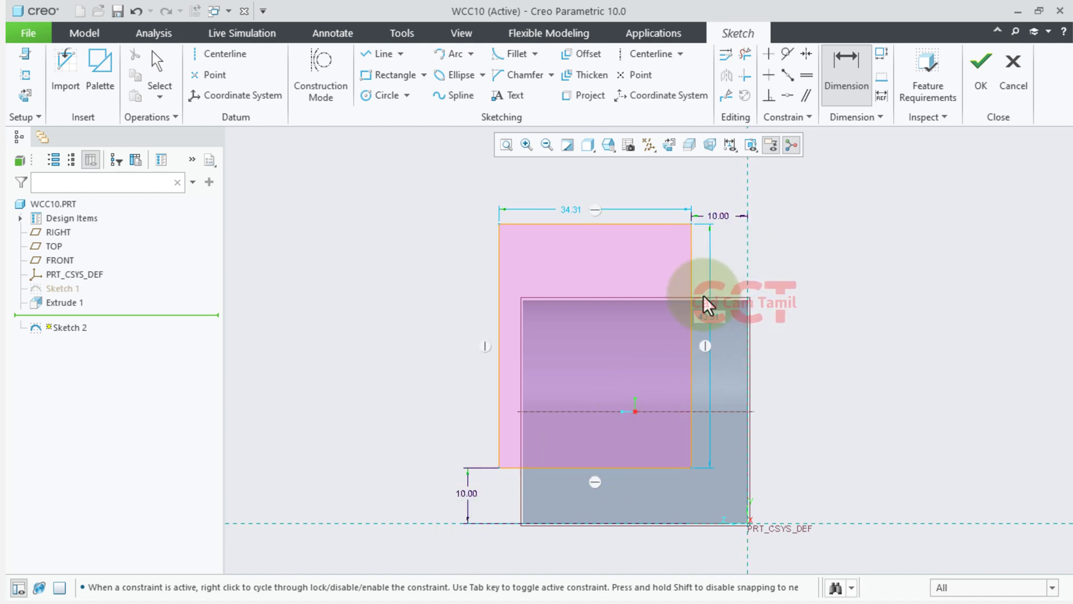
middle_click(855, 297)
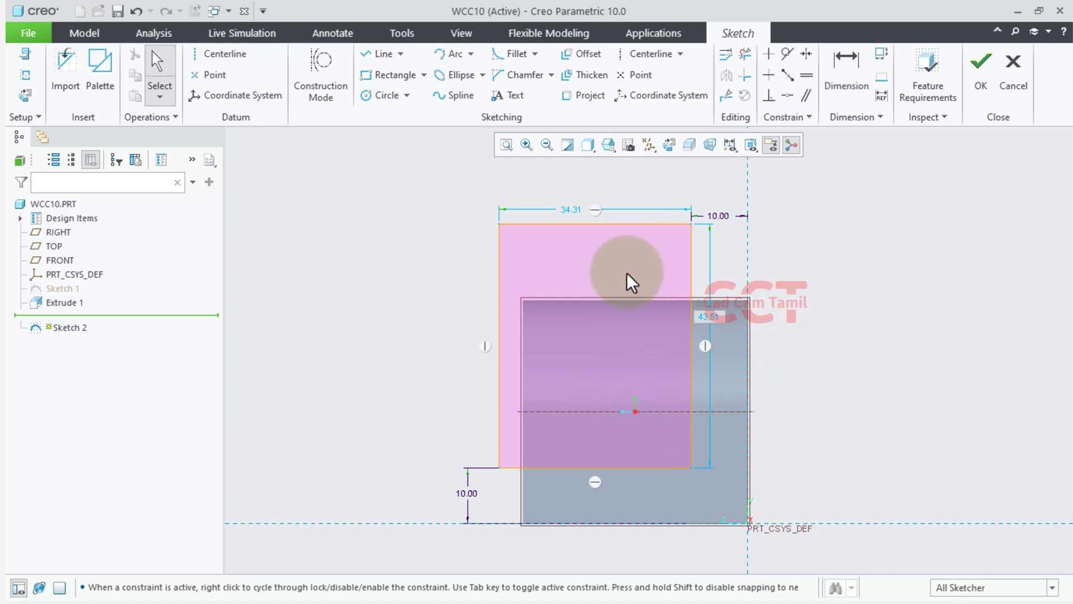
drag(626, 225, 626, 254)
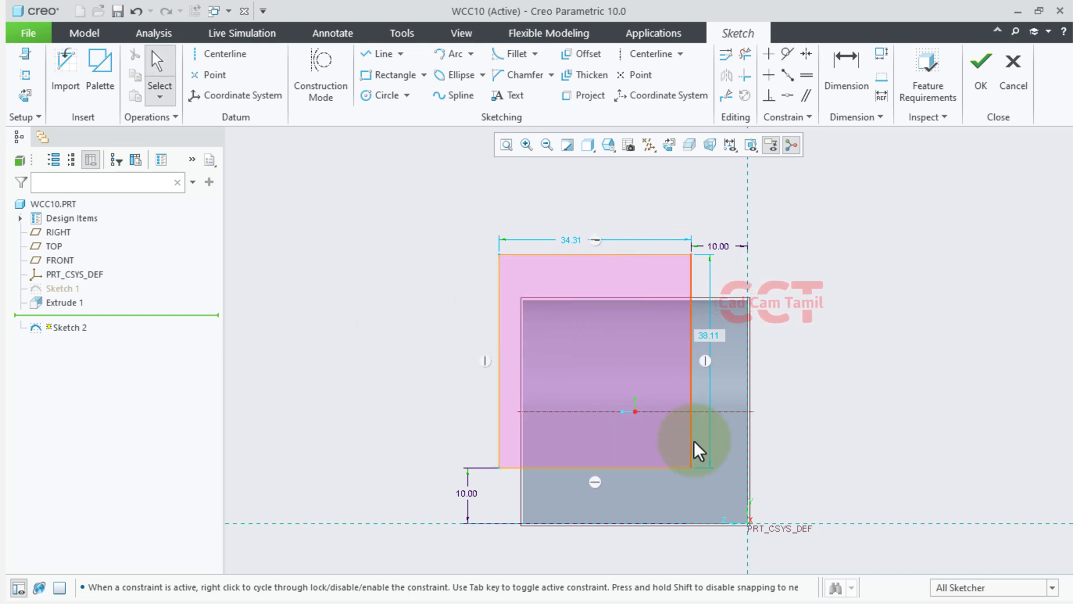
key(alt+Tab)
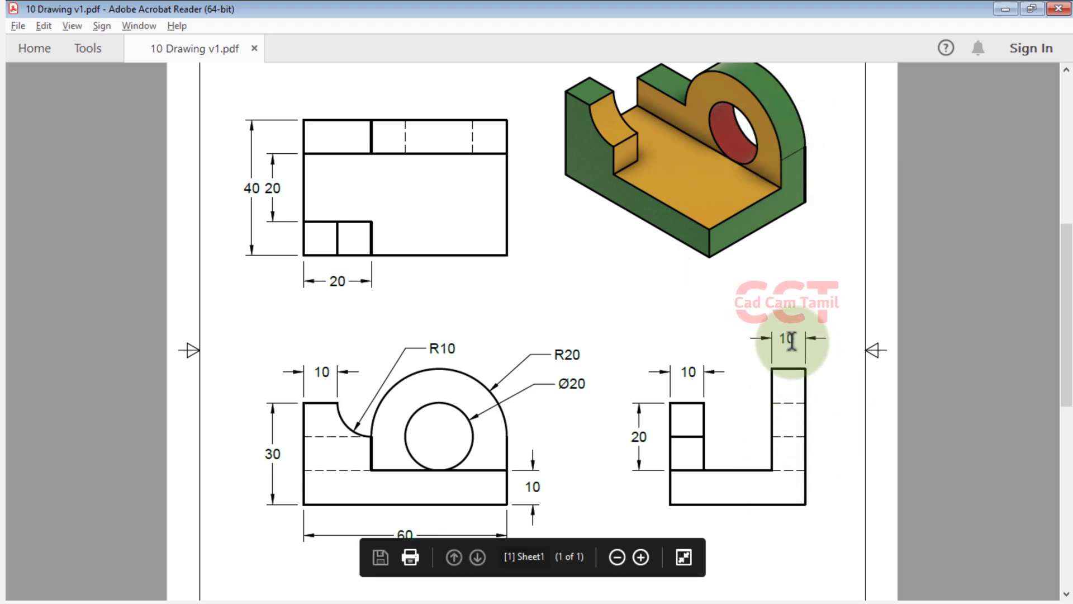
Finish Sketch 2 and start an extrusion from it with the direction flipped.
key(alt+Tab)
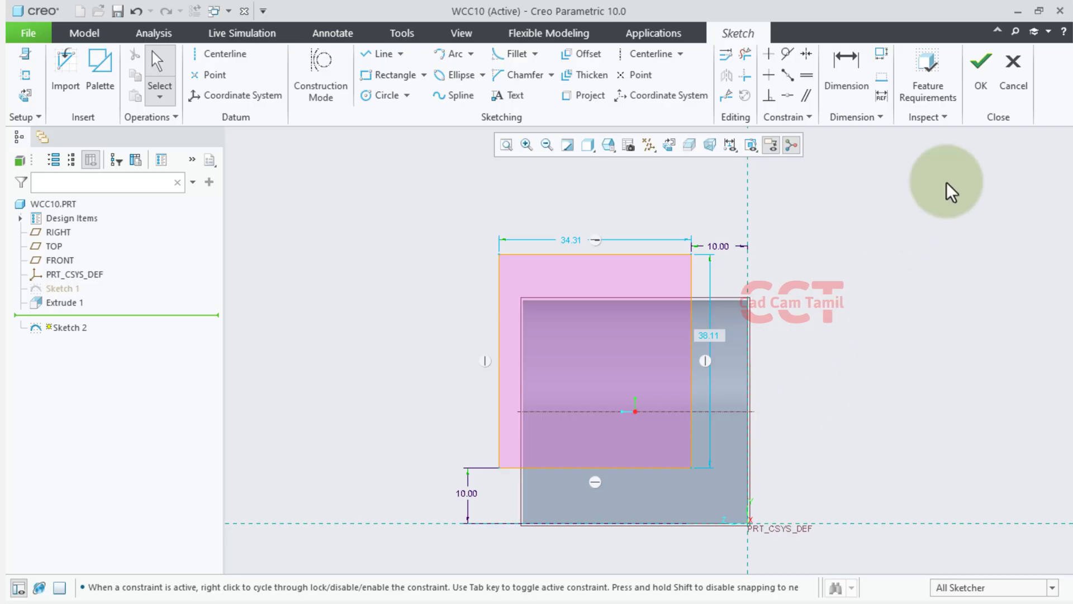
click(988, 76)
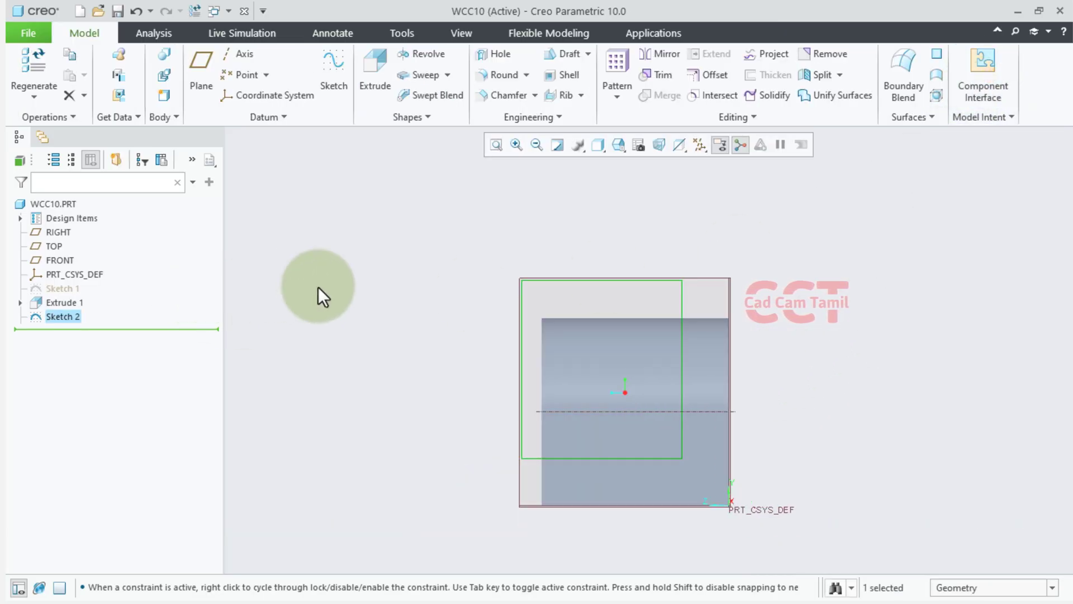
mouse_move(330, 290)
middle_down()
mouse_move(372, 305)
mouse_move(290, 245)
middle_up()
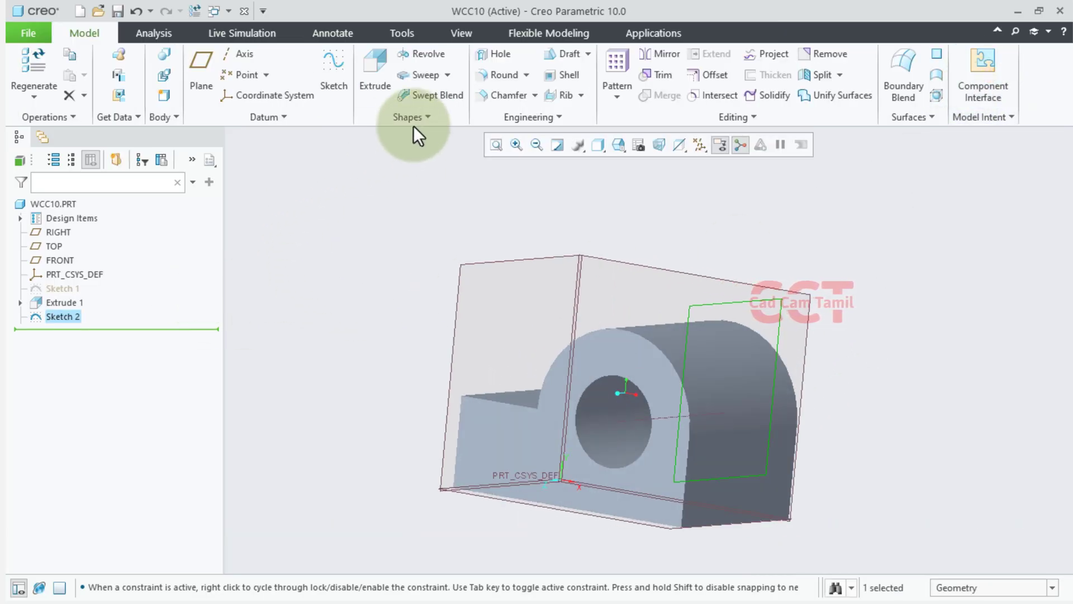
click(378, 71)
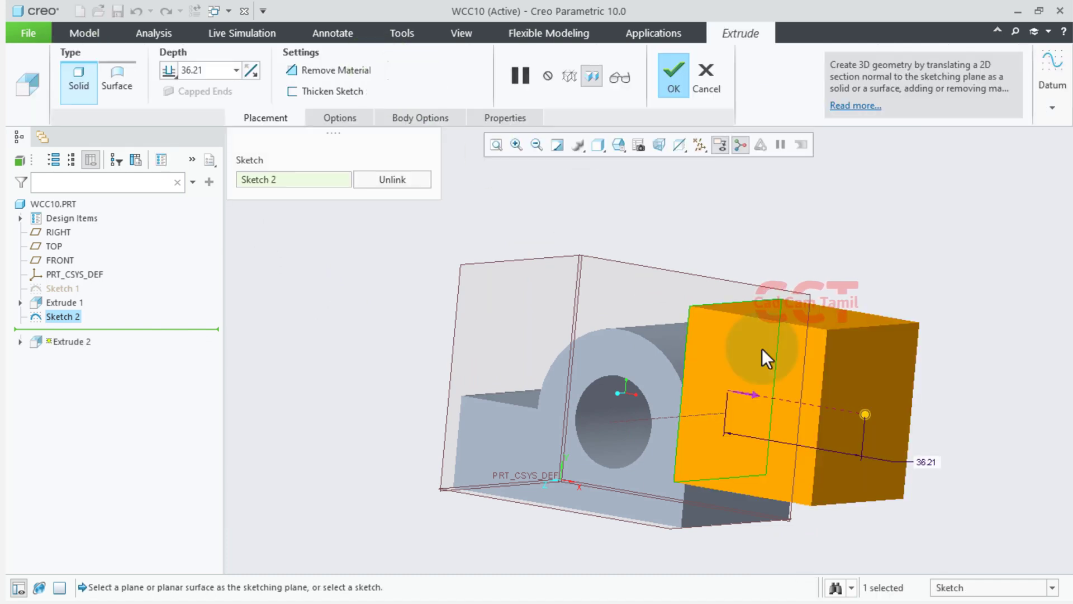
click(750, 396)
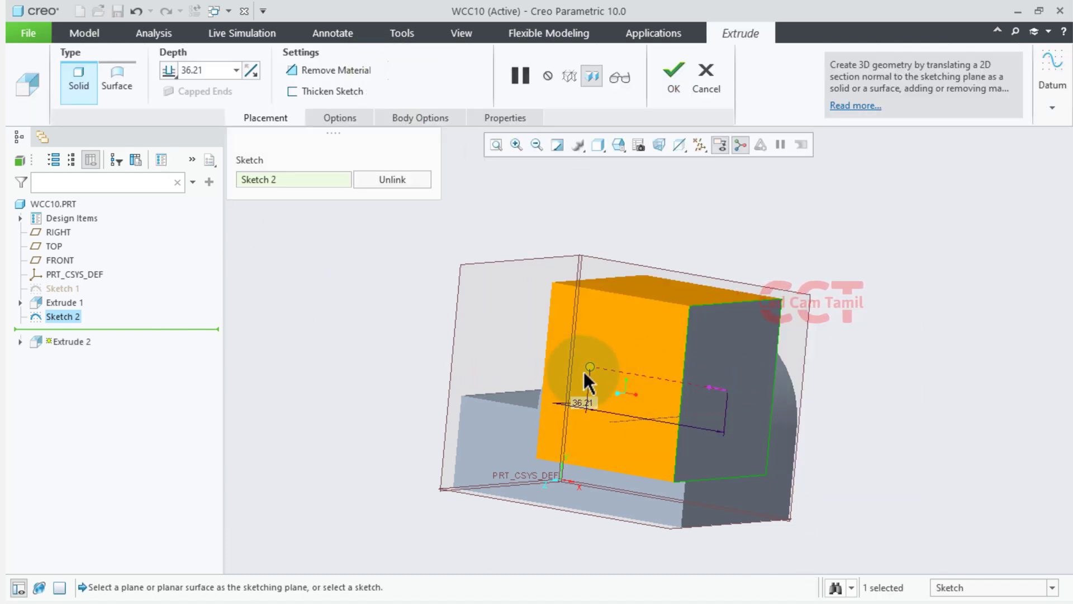
middle_drag(406, 328, 417, 318)
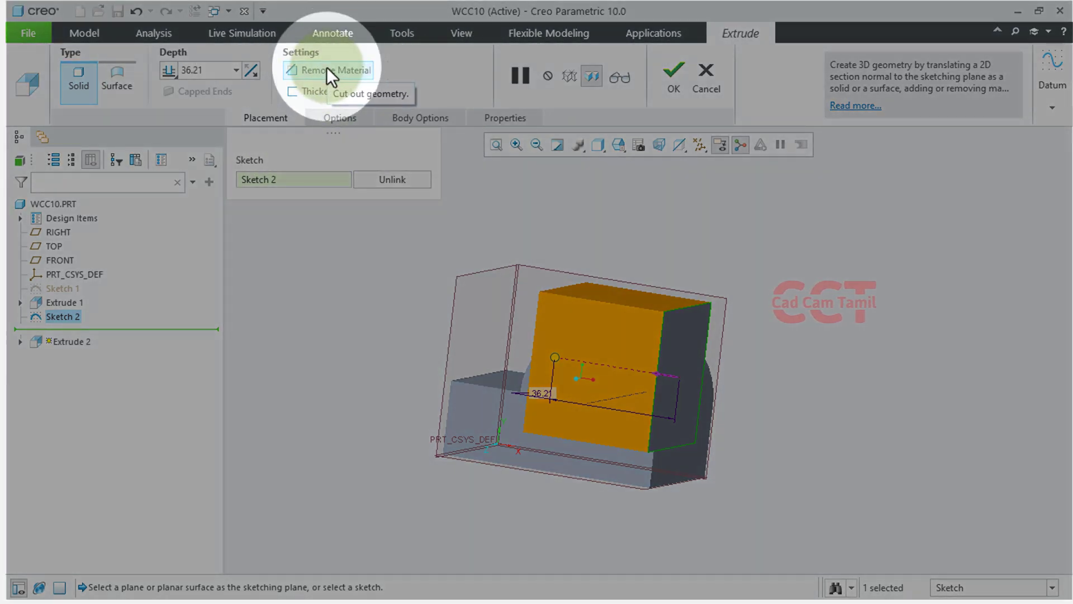
Make Extrude 2 remove material Through All and complete the cut.
click(327, 70)
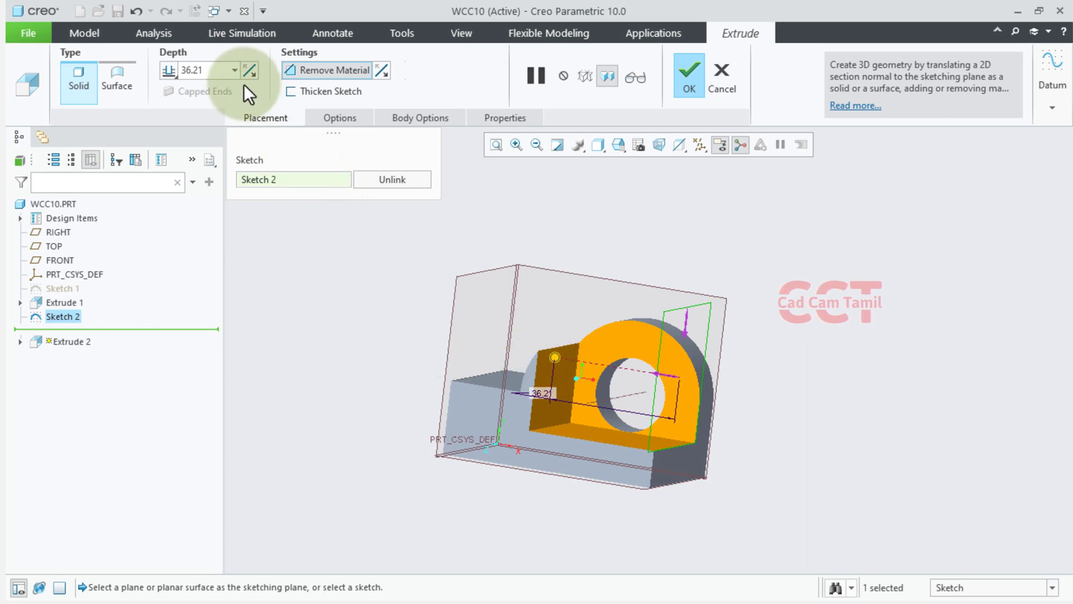
click(233, 70)
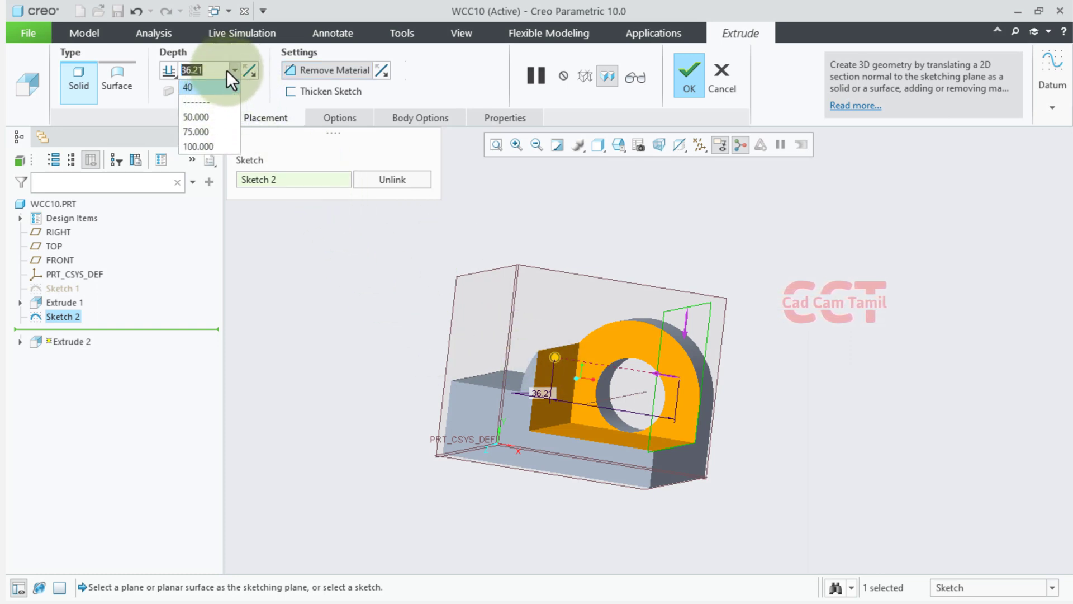
click(229, 69)
click(171, 70)
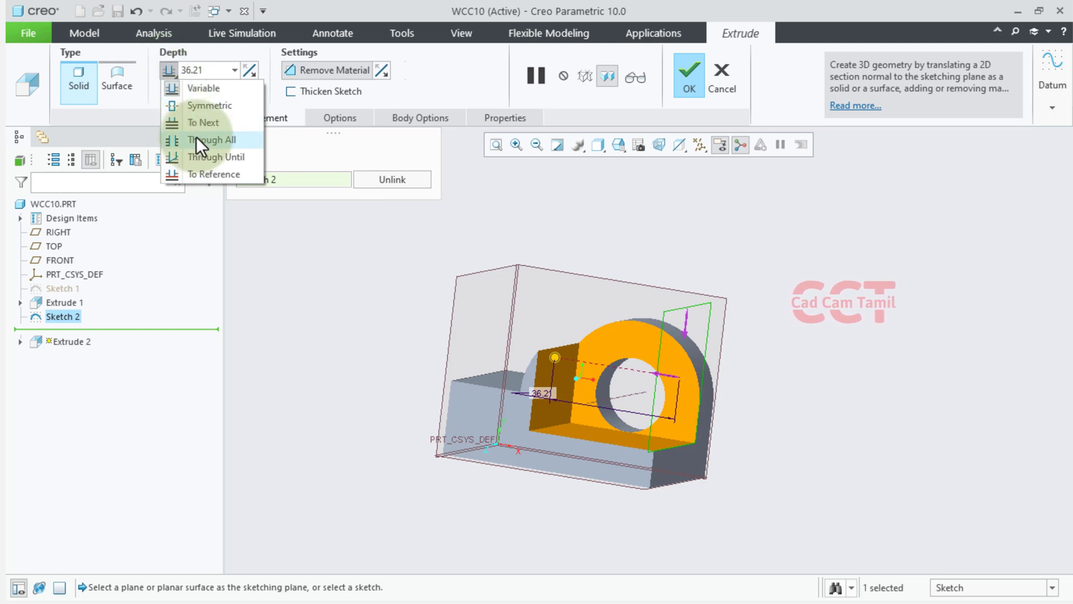
click(196, 154)
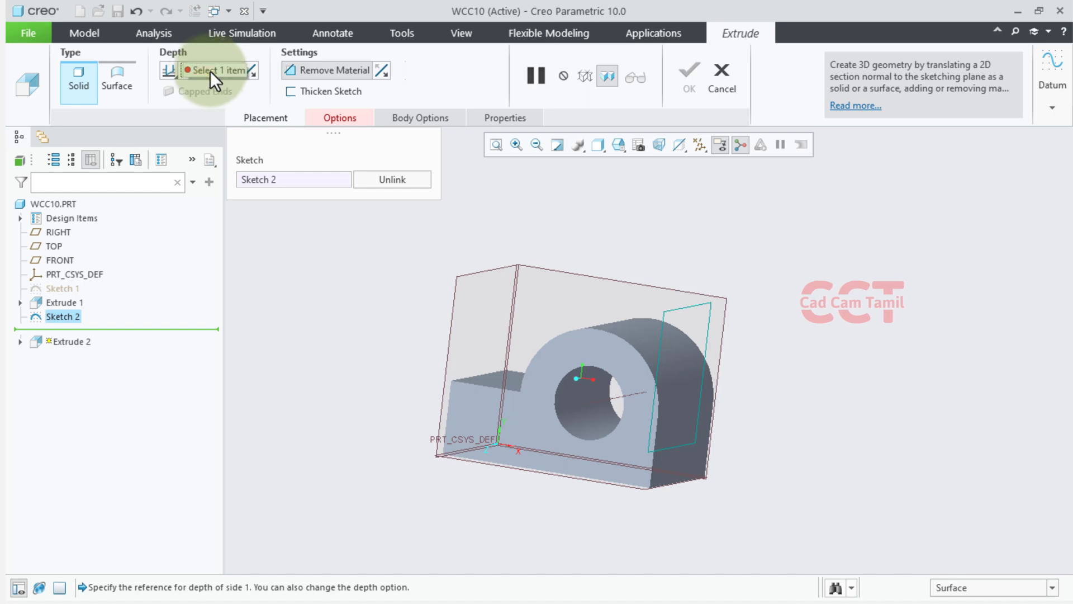
click(169, 70)
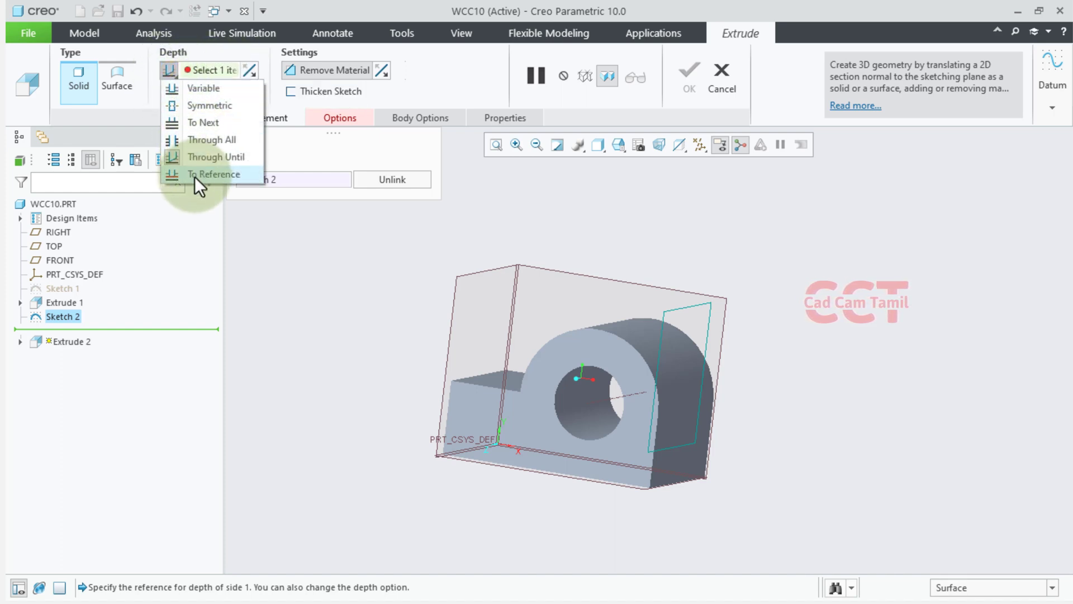
click(193, 143)
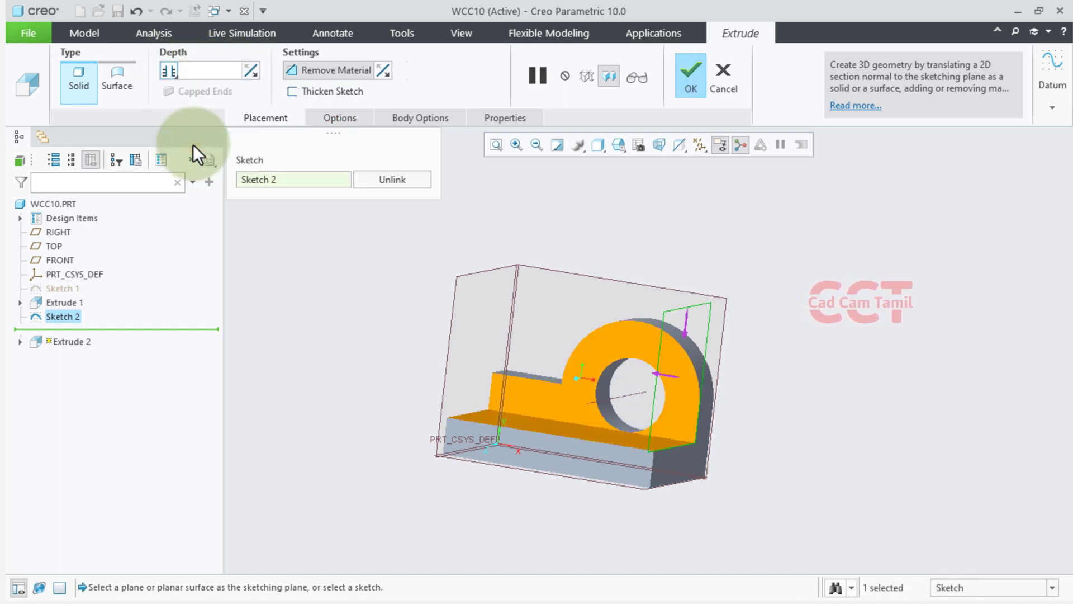
click(695, 85)
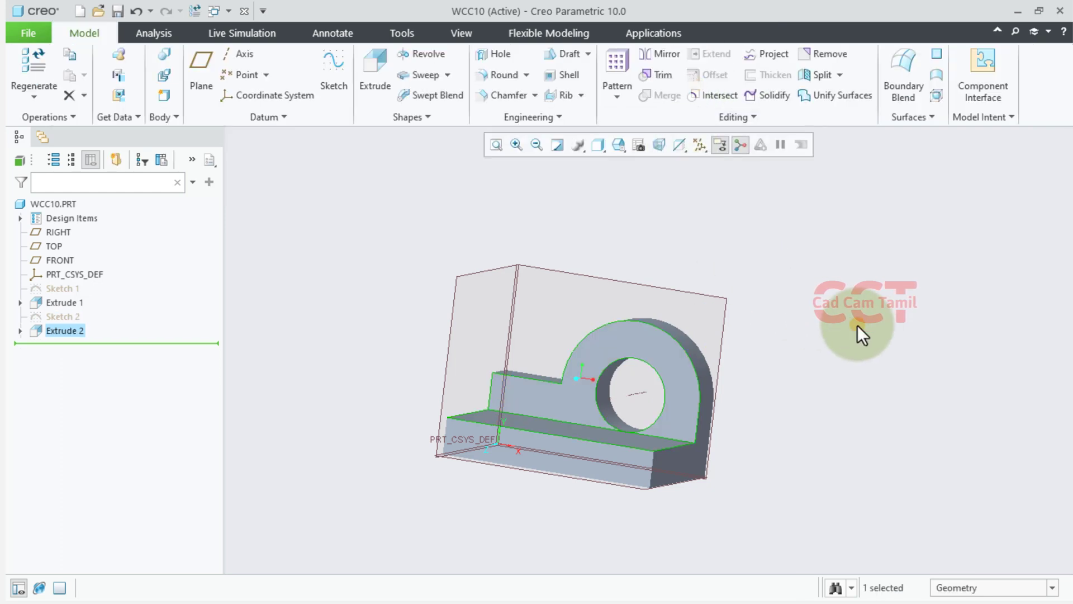
Start Sketch 3 on the front face of the base.
middle_drag(721, 328, 764, 354)
scroll(706, 370, down, 5)
scroll(707, 370, up, 5)
scroll(554, 483, down, 3)
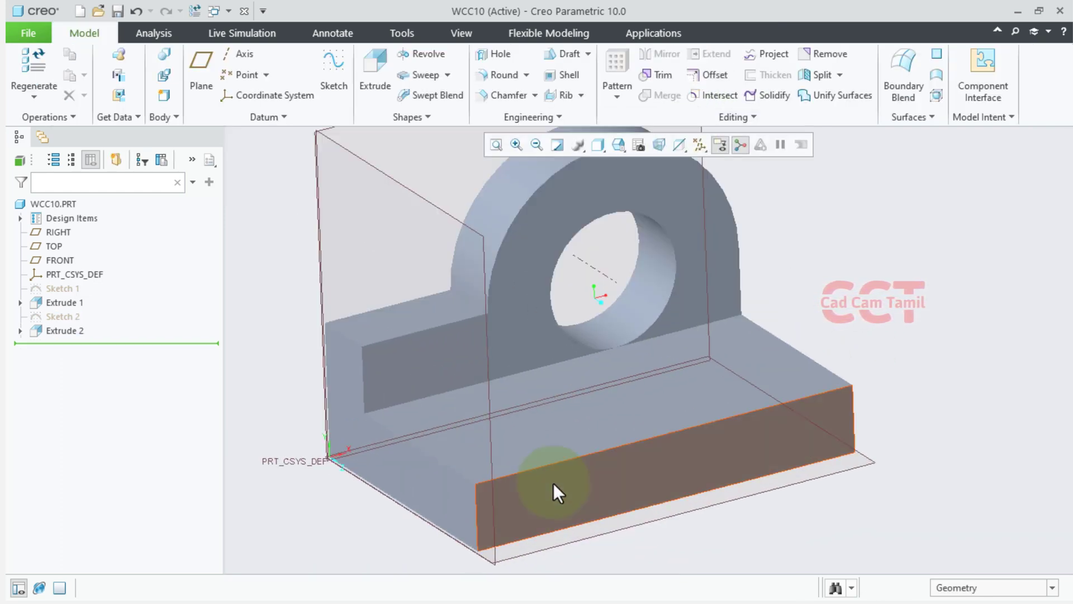
click(622, 478)
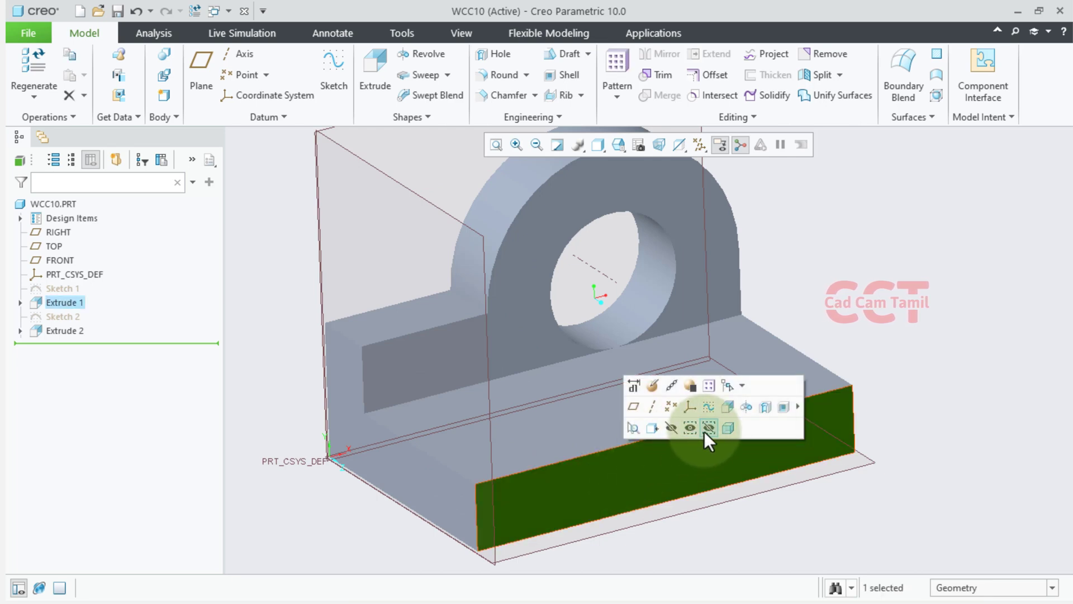
click(708, 407)
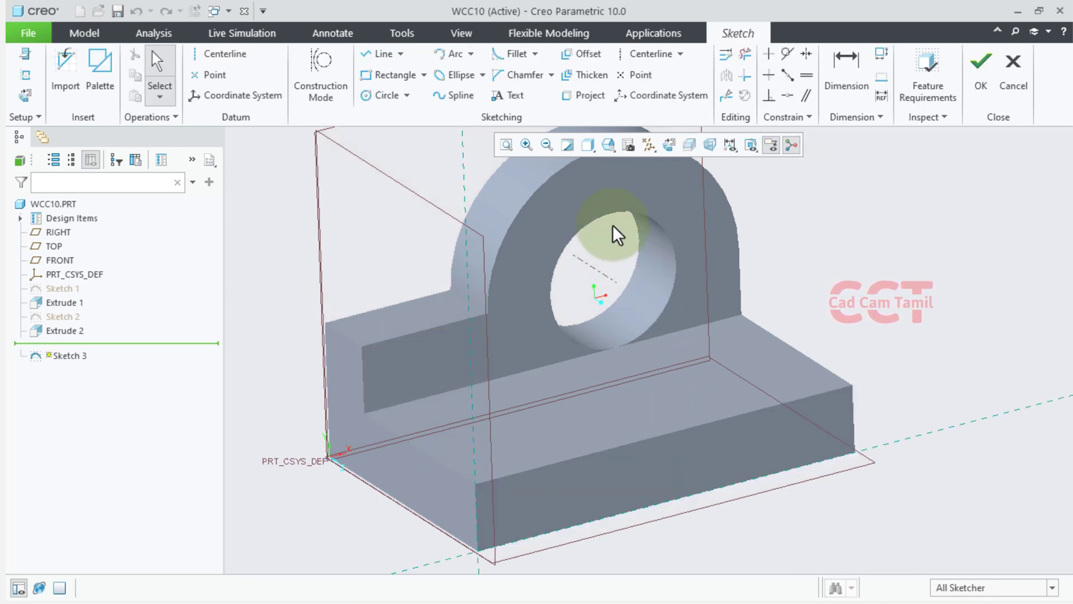
key(ctrl+d)
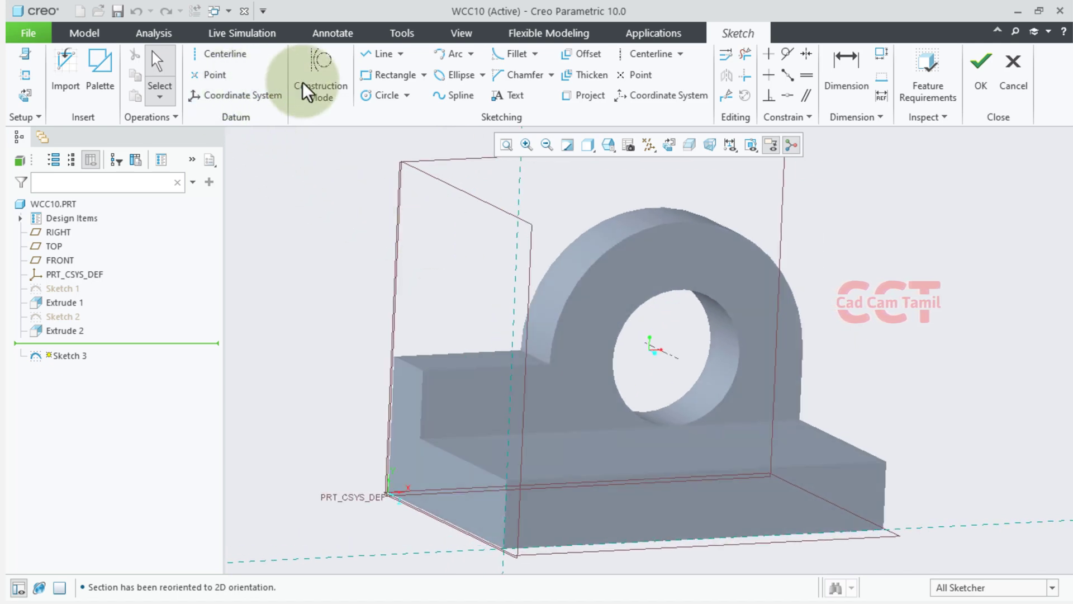
Draw a vertical and a horizontal line above the left step, then view the sketch flat.
click(380, 54)
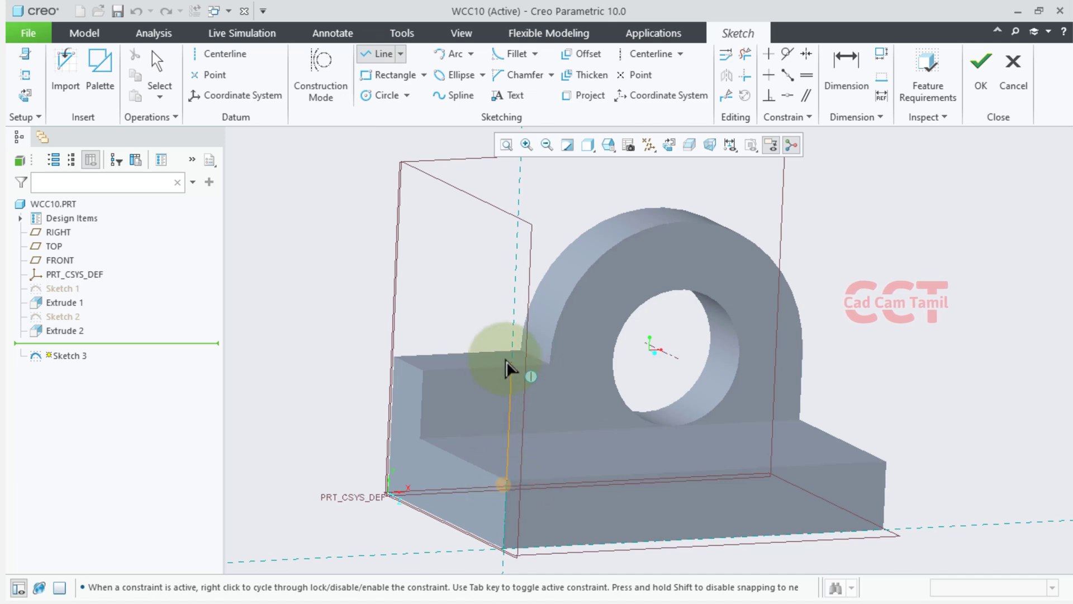
click(512, 335)
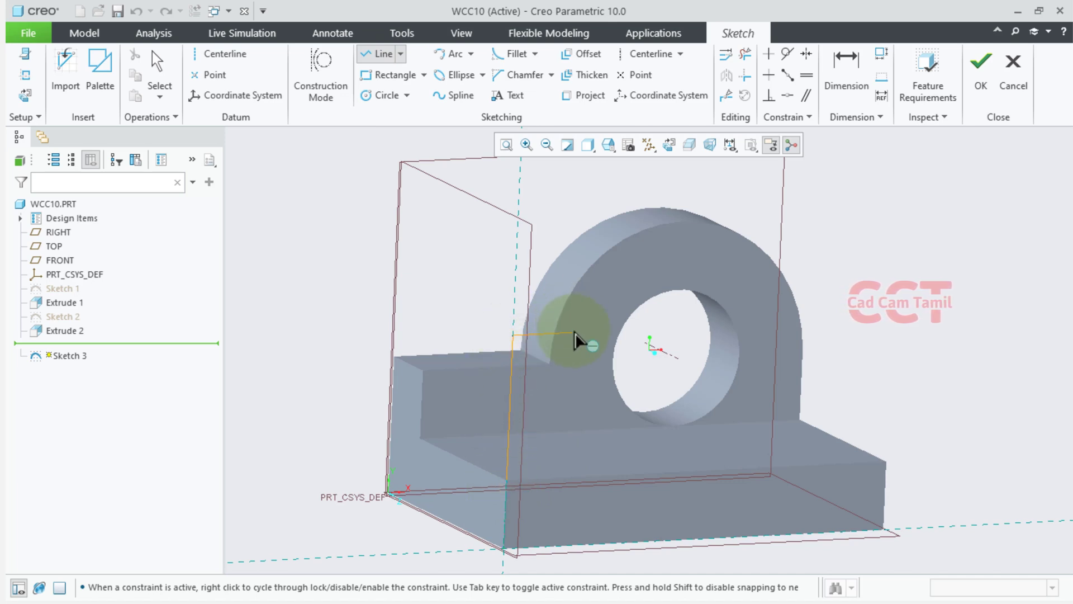
click(574, 333)
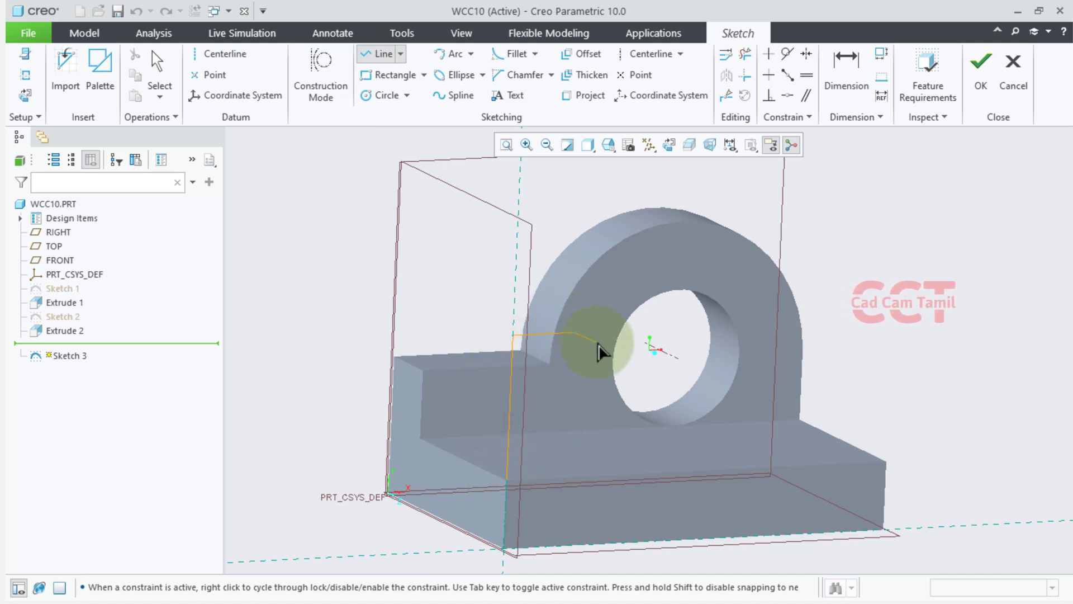
middle_click(598, 345)
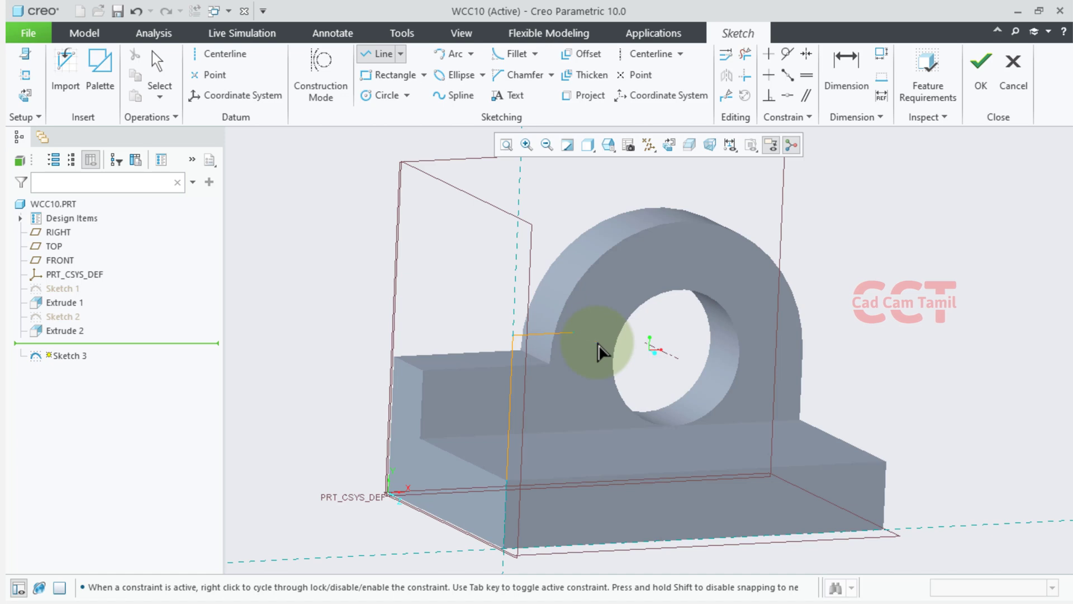
click(670, 146)
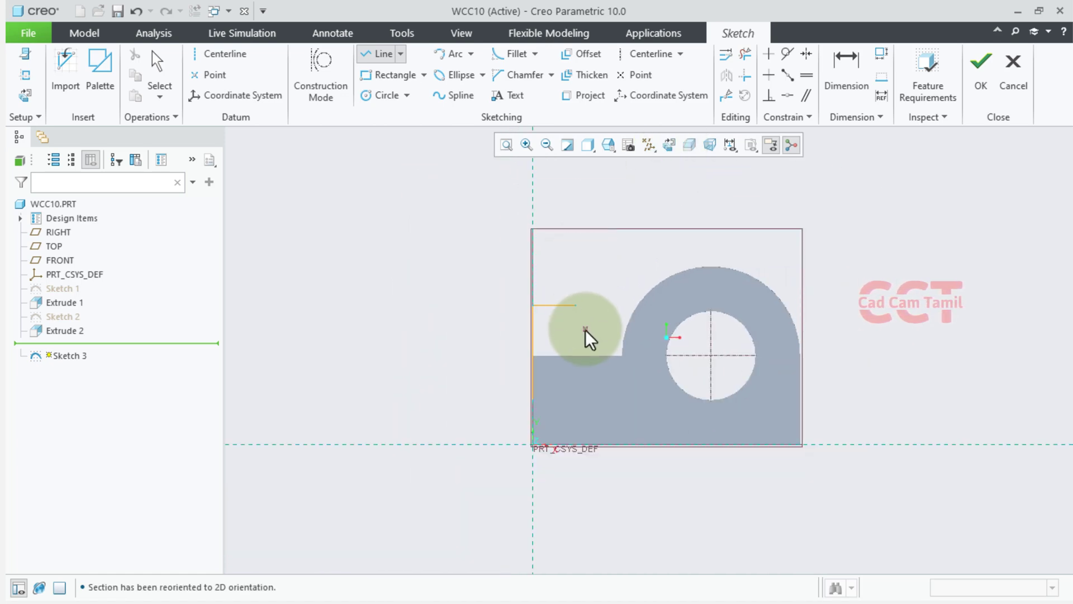
Switch the display style to No Hidden.
scroll(659, 255, up, 1)
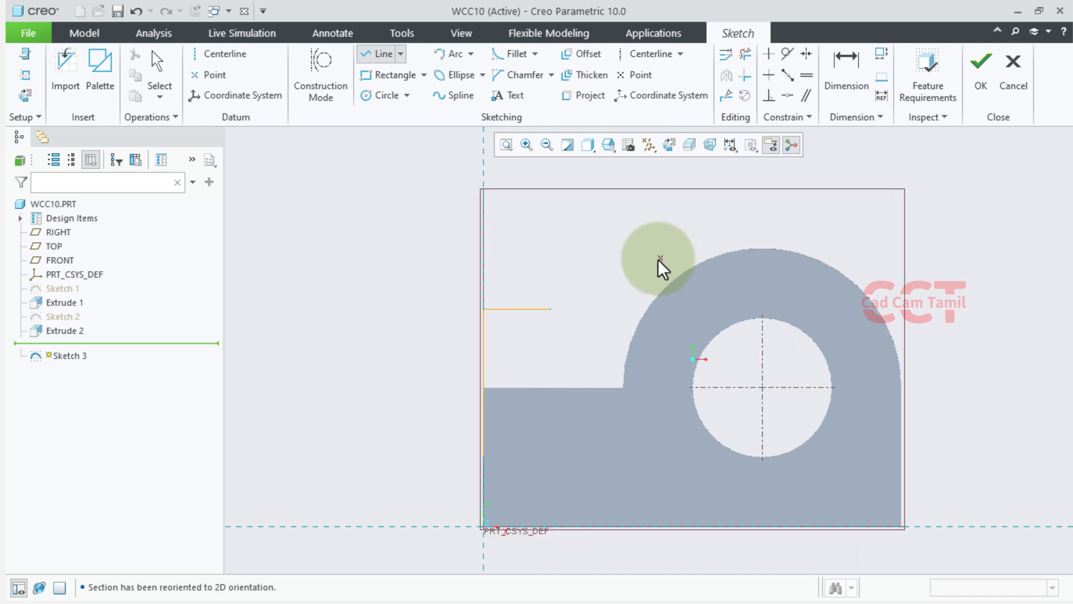
click(588, 145)
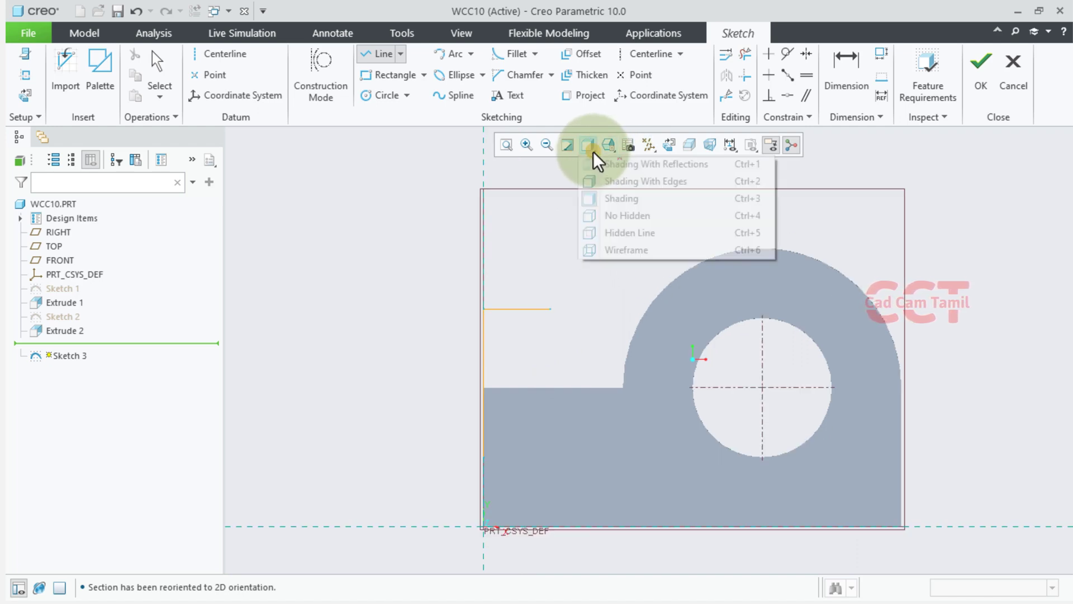
click(621, 218)
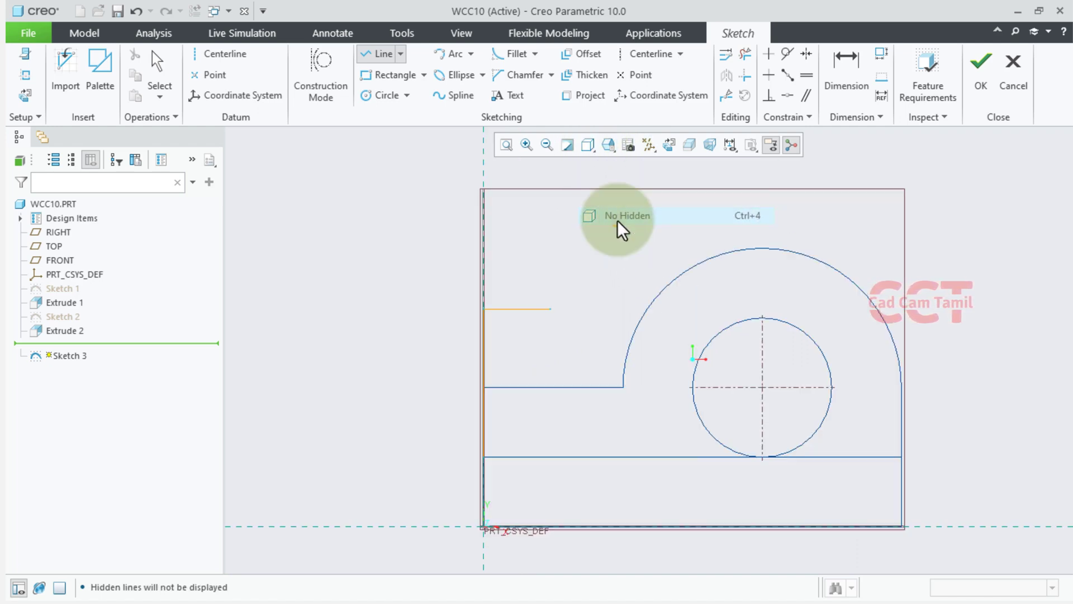
Hide all datum axes, points, coordinate systems and planes.
scroll(565, 451, up, 1)
scroll(442, 420, down, 1)
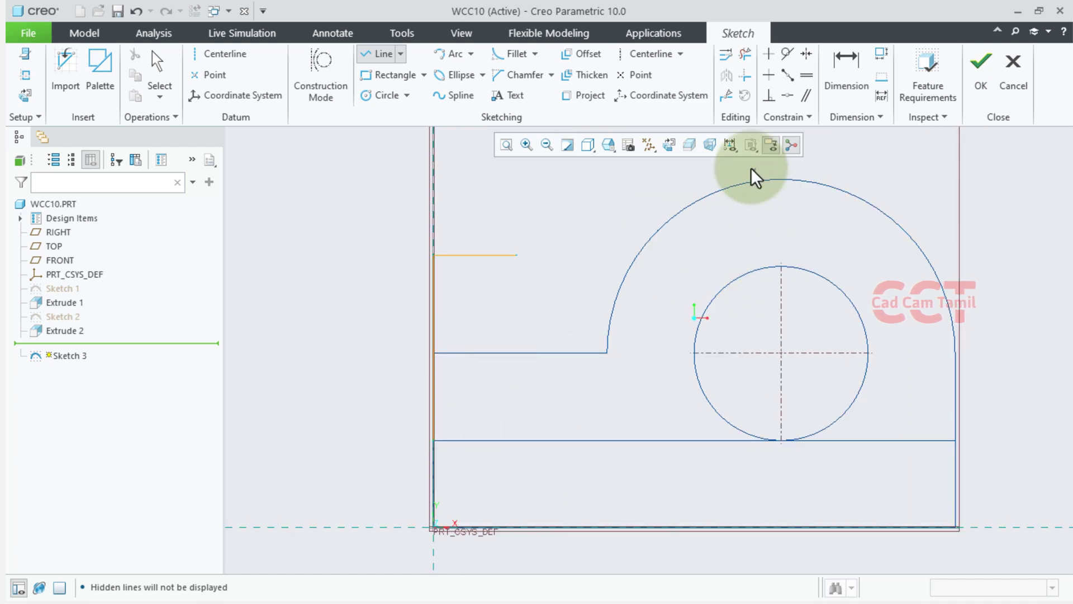
click(648, 145)
click(648, 164)
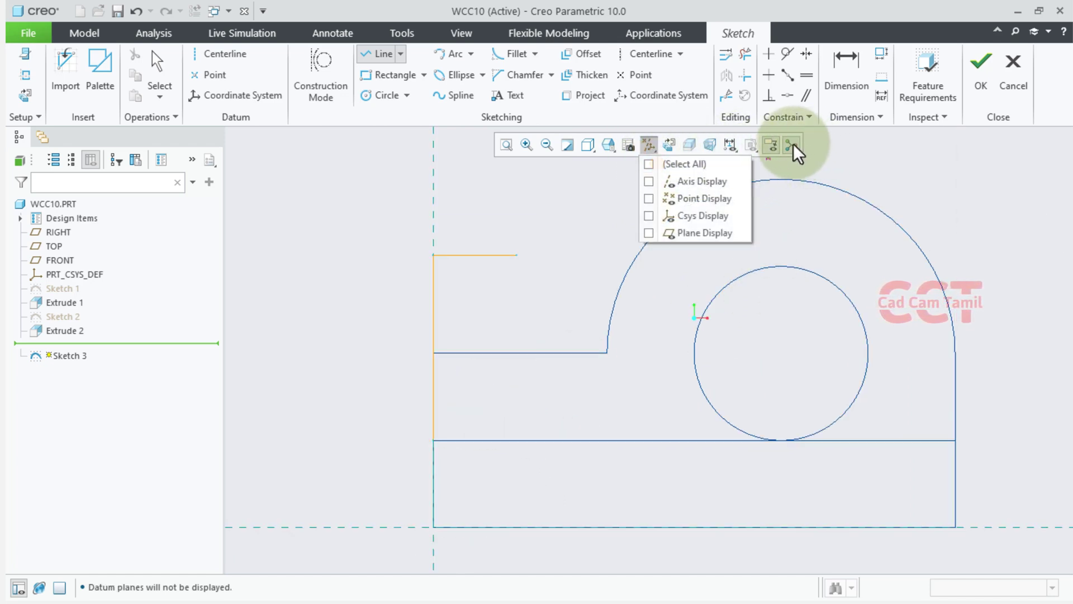
scroll(760, 319, down, 2)
Set the left vertical line's height to 20.00.
scroll(893, 272, up, 1)
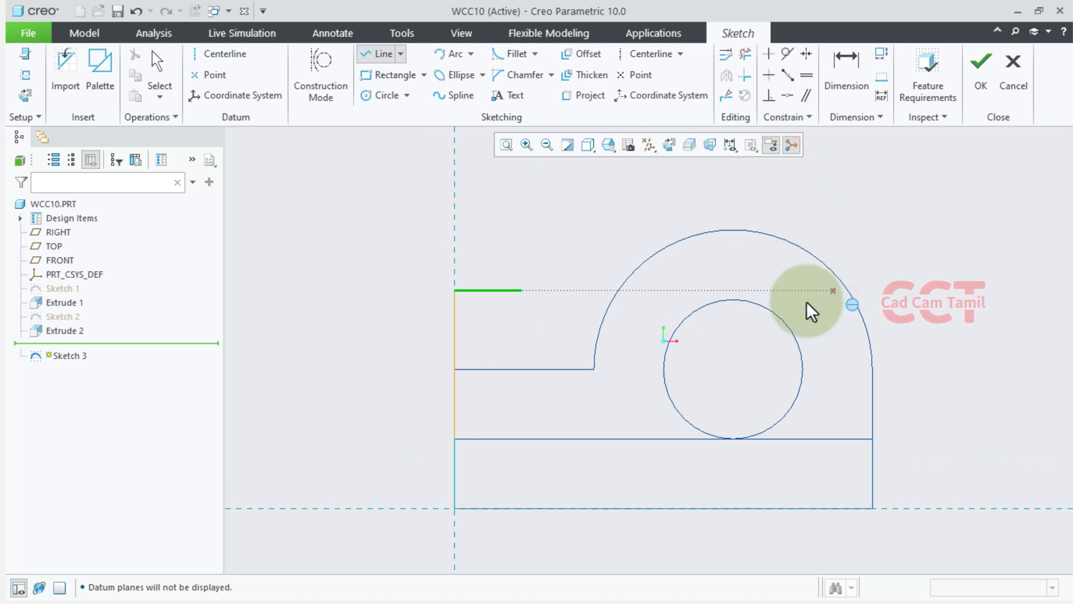
middle_click(545, 320)
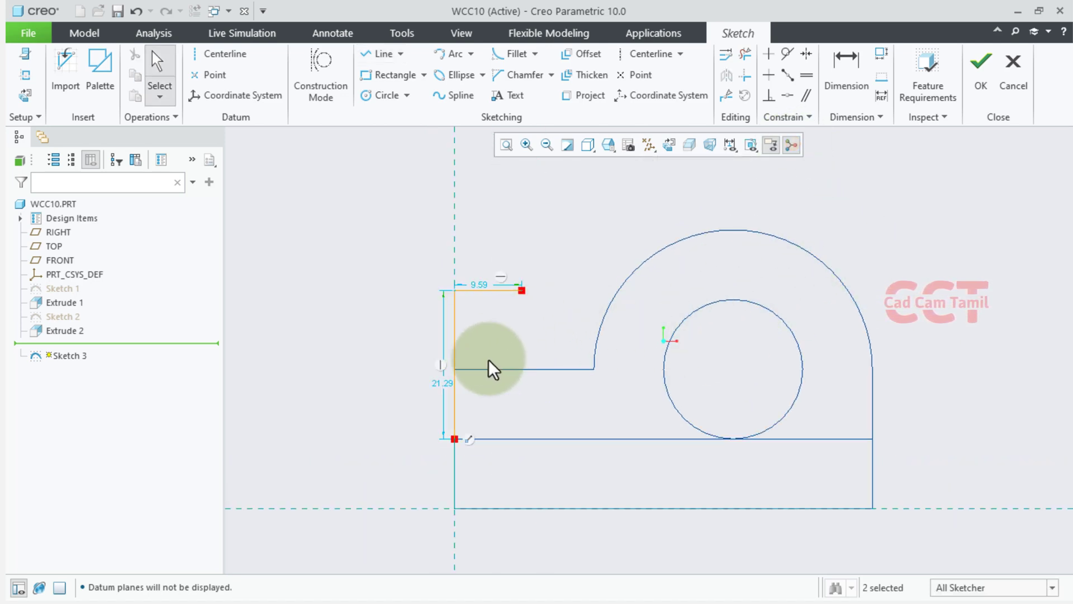
click(453, 391)
text(20)
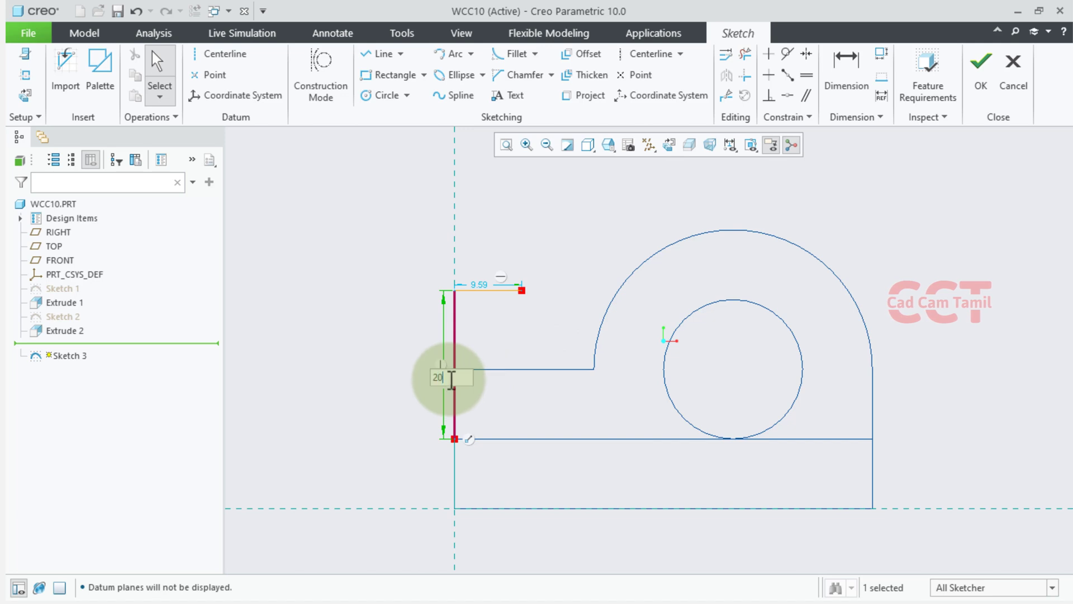
key(Return)
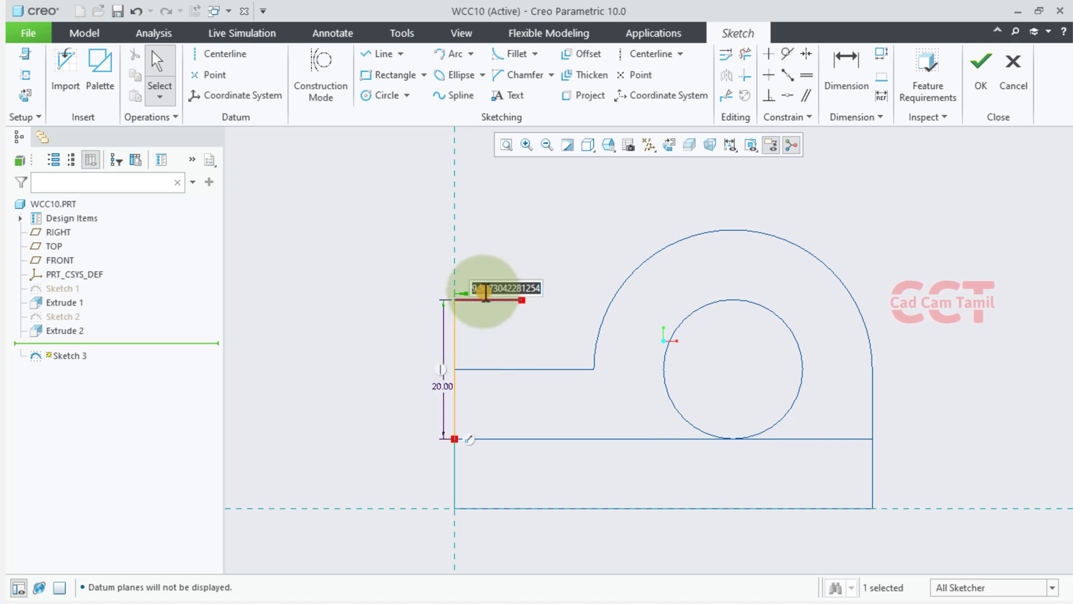
click(536, 329)
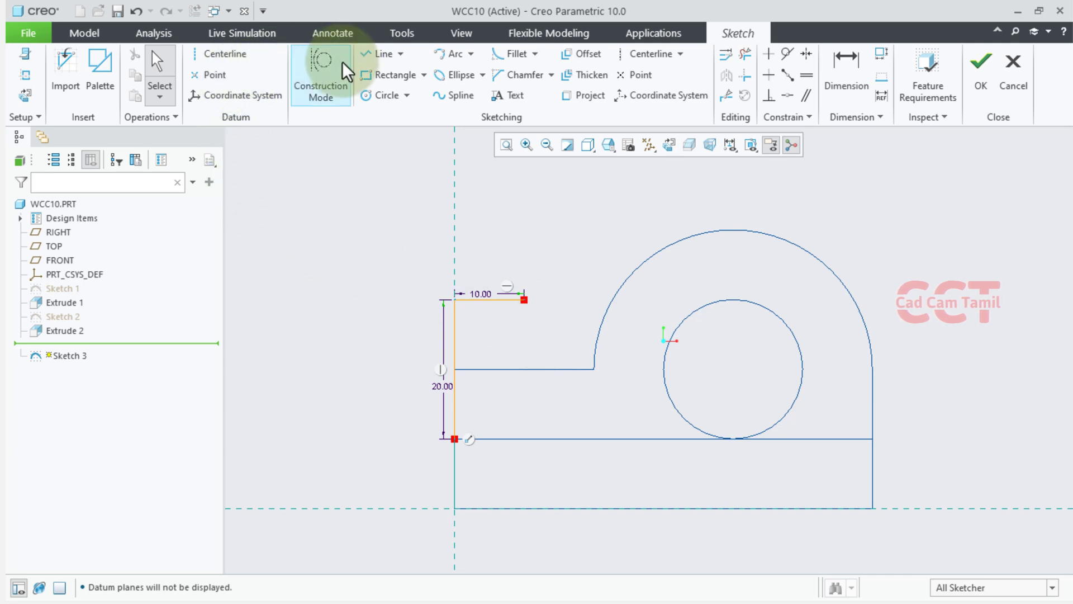
Draw a 10.00 horizontal line from the short line's end to the boss arc.
click(375, 53)
click(525, 300)
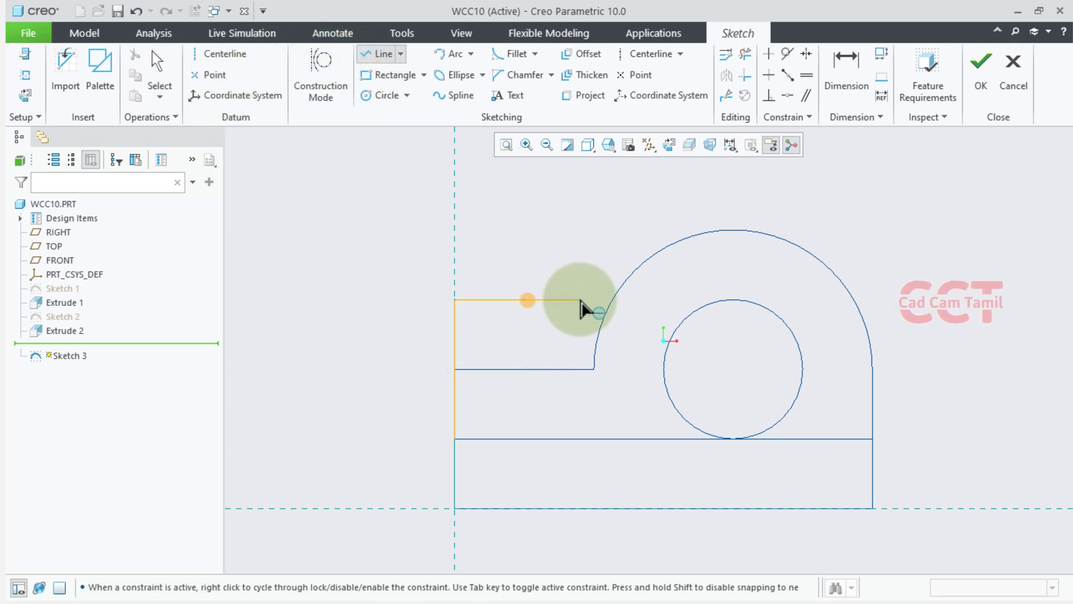
click(601, 300)
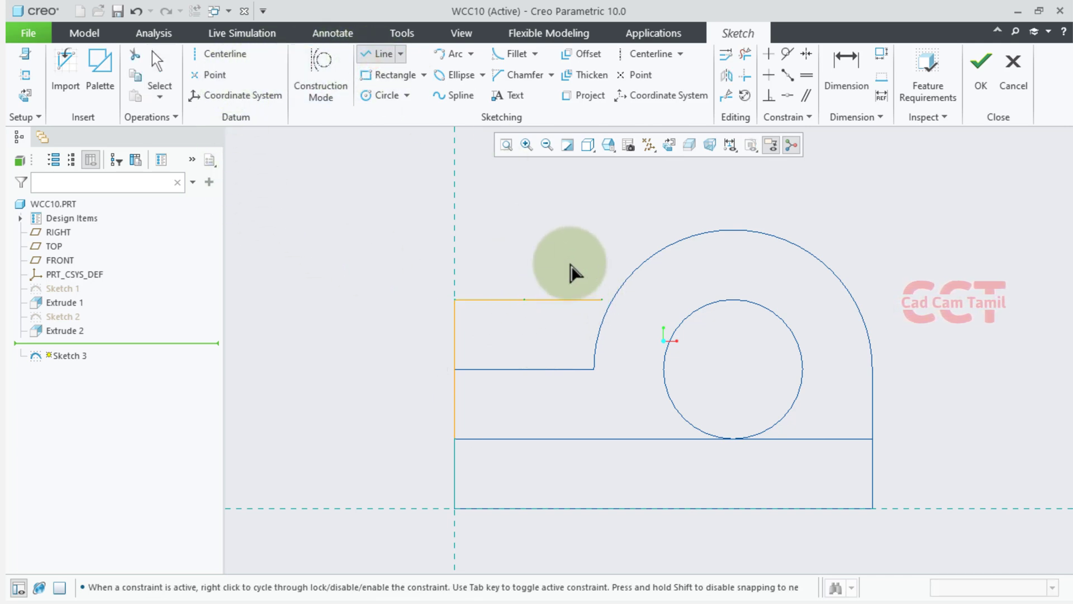
middle_click(614, 240)
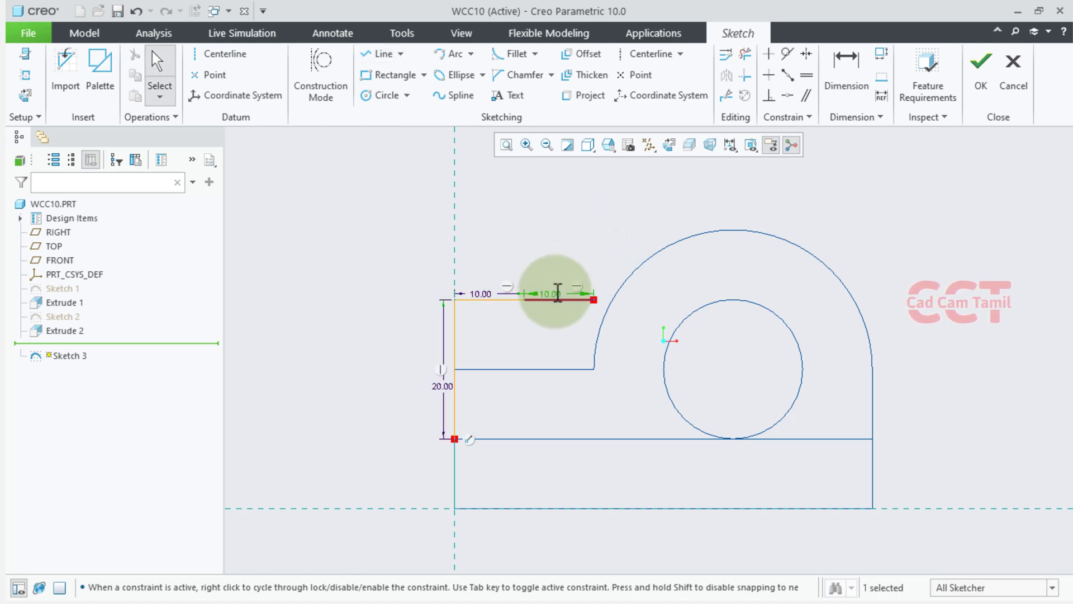
click(581, 251)
drag(582, 299, 596, 301)
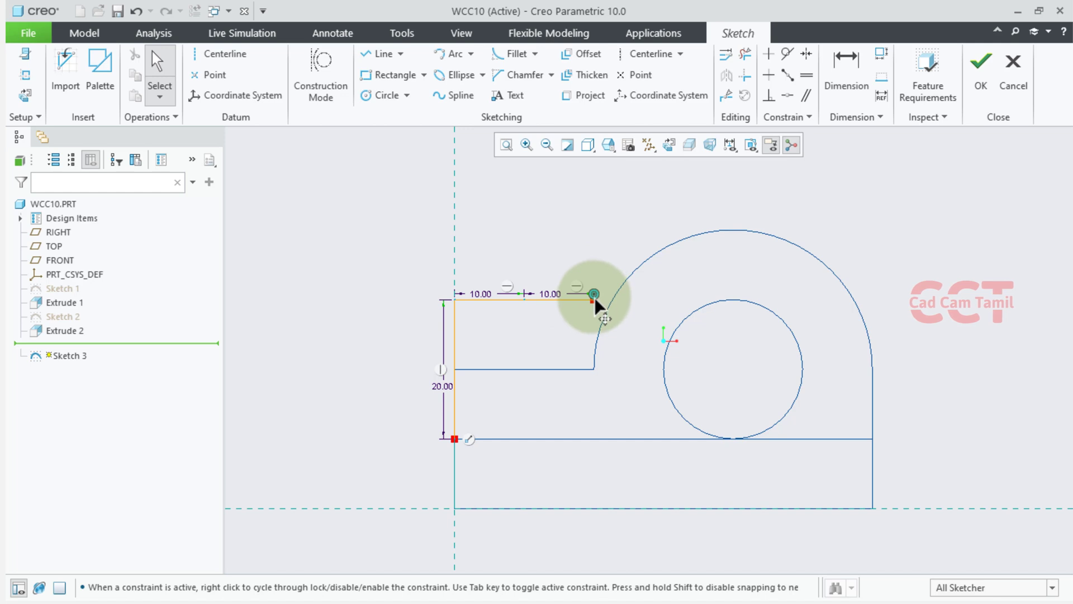
Sketch a circle centred on the top line's right end, reaching the lower step.
click(386, 96)
scroll(581, 304, up, 2)
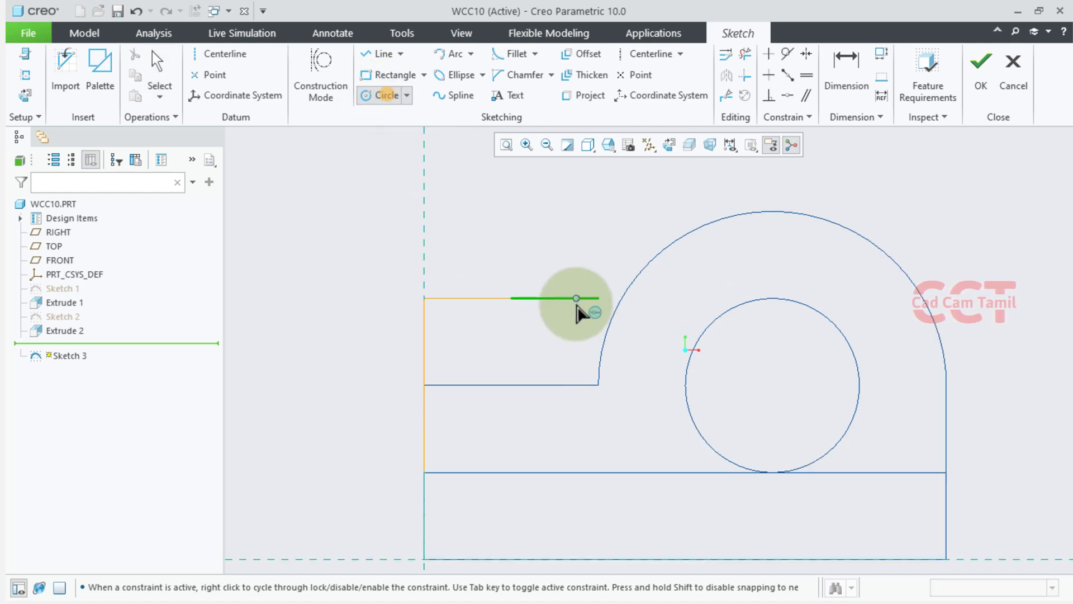
scroll(611, 296, up, 2)
click(611, 296)
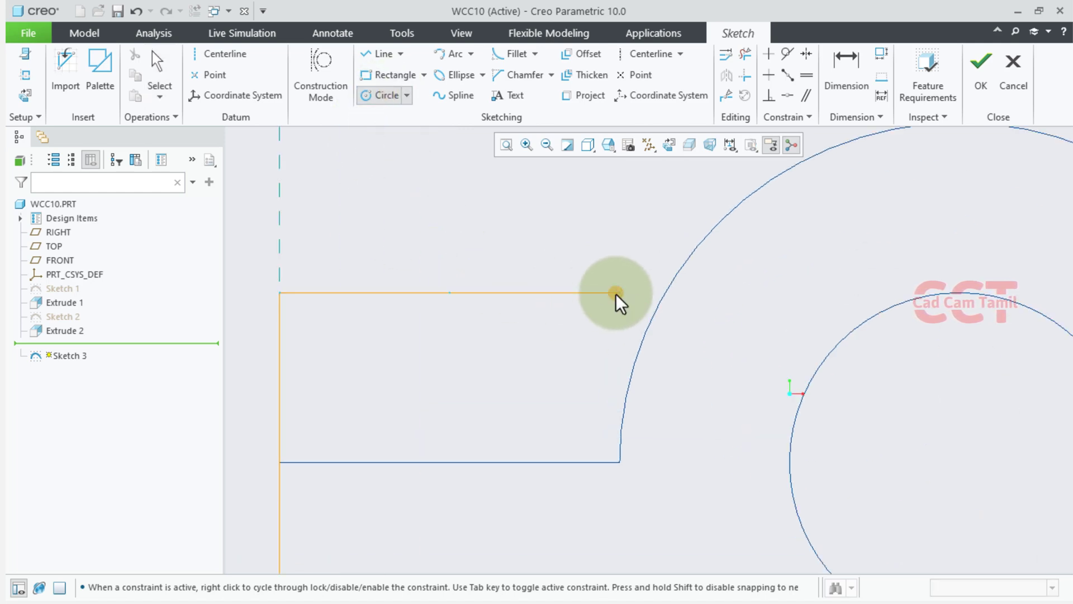
click(450, 299)
middle_click(495, 323)
scroll(530, 313, down, 2)
scroll(531, 313, down, 1)
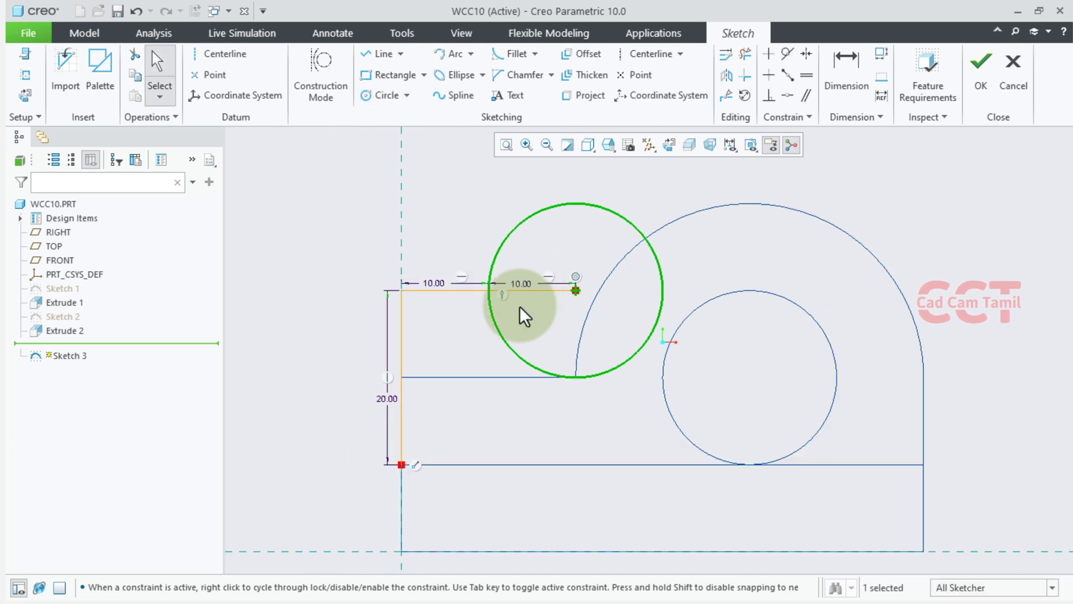
scroll(531, 329, down, 1)
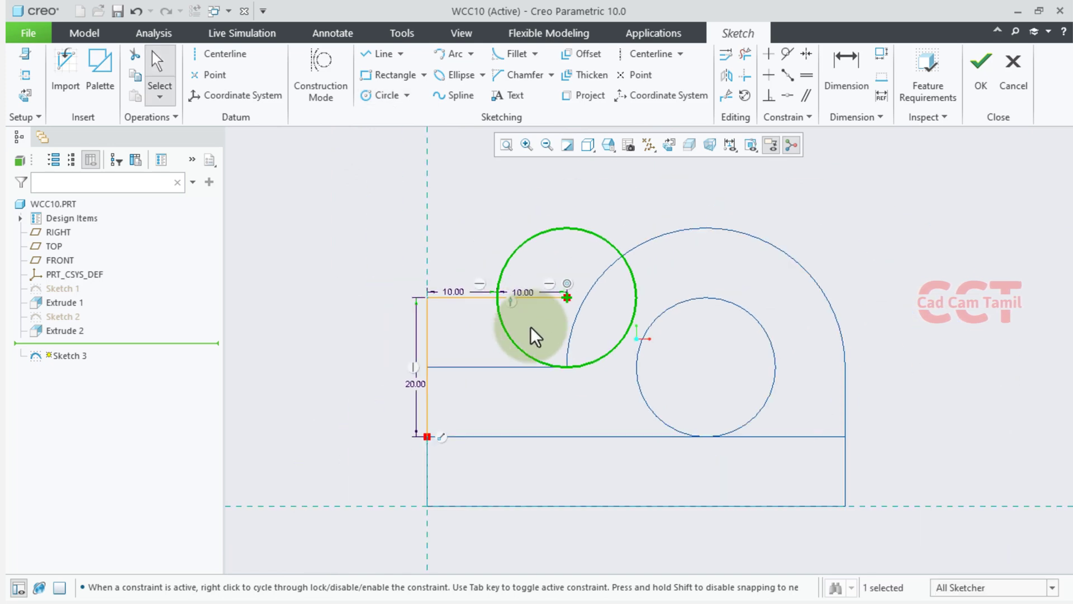
Draw a bottom horizontal line and a vertical line rising to the circle.
click(382, 54)
click(427, 436)
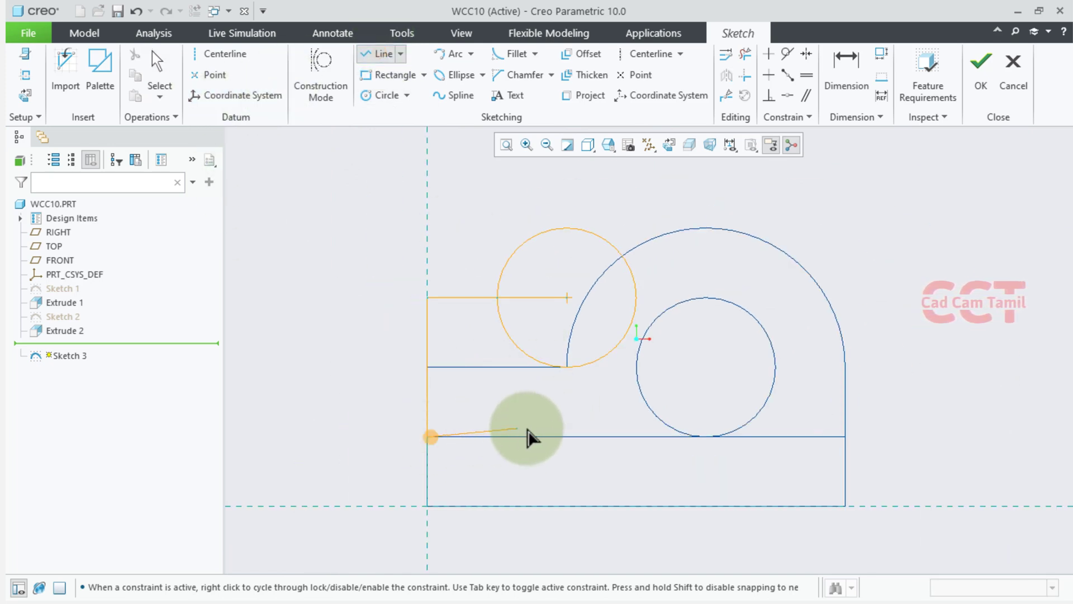
click(567, 436)
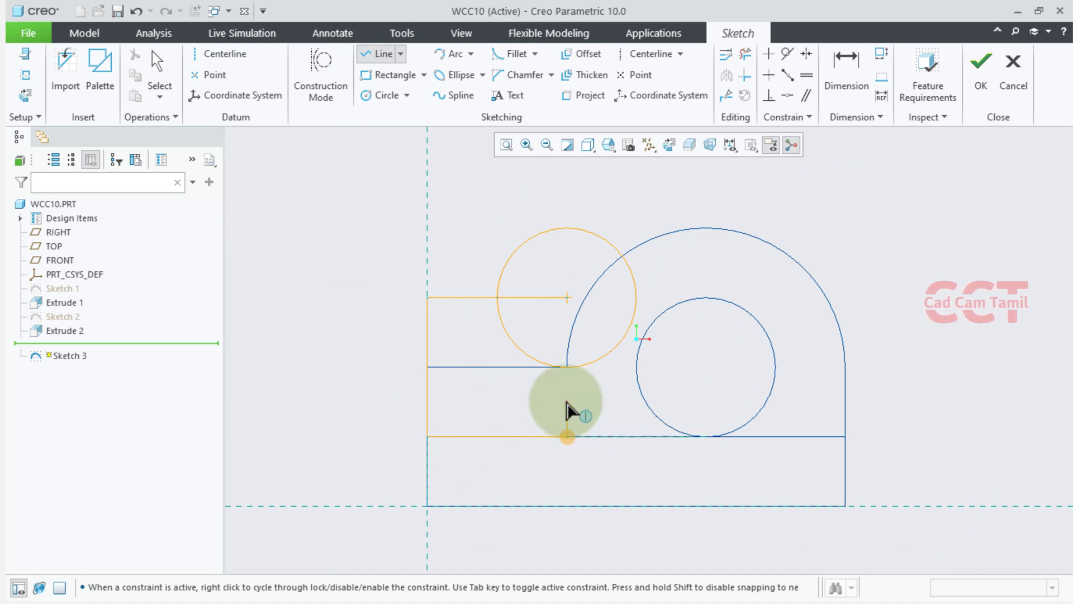
click(567, 367)
middle_click(568, 438)
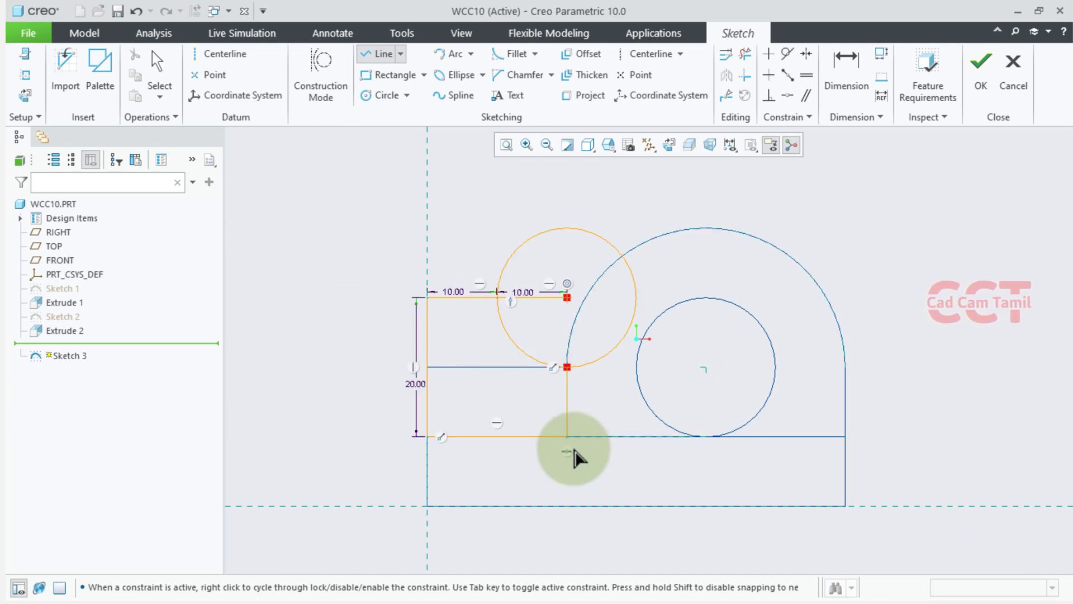
click(669, 221)
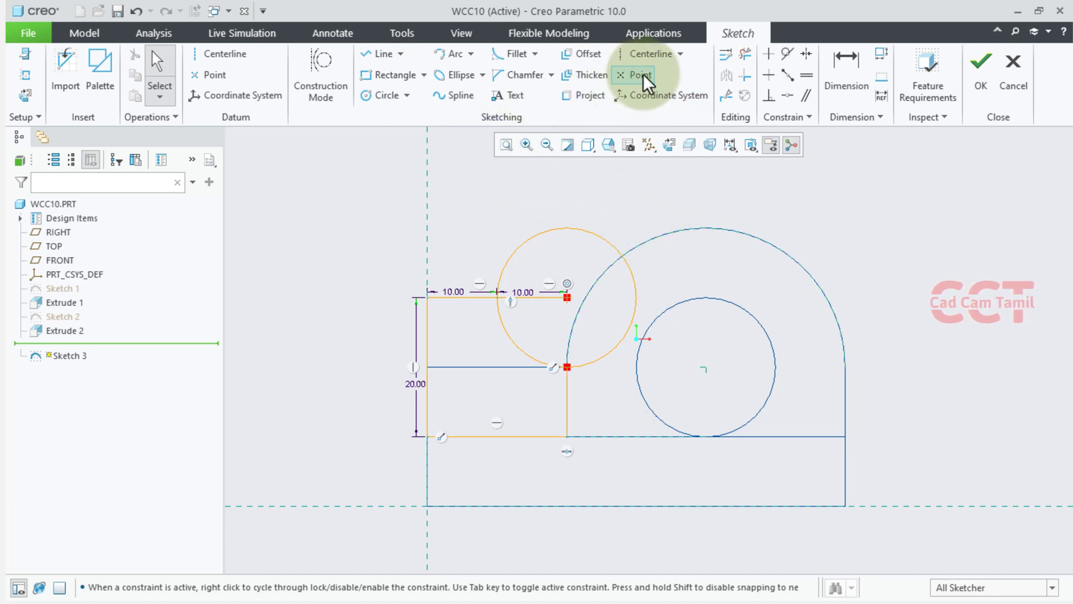
Trim the circle to its R10 concave arc and move the 20.00 and 10.00 dimensions clear.
click(745, 54)
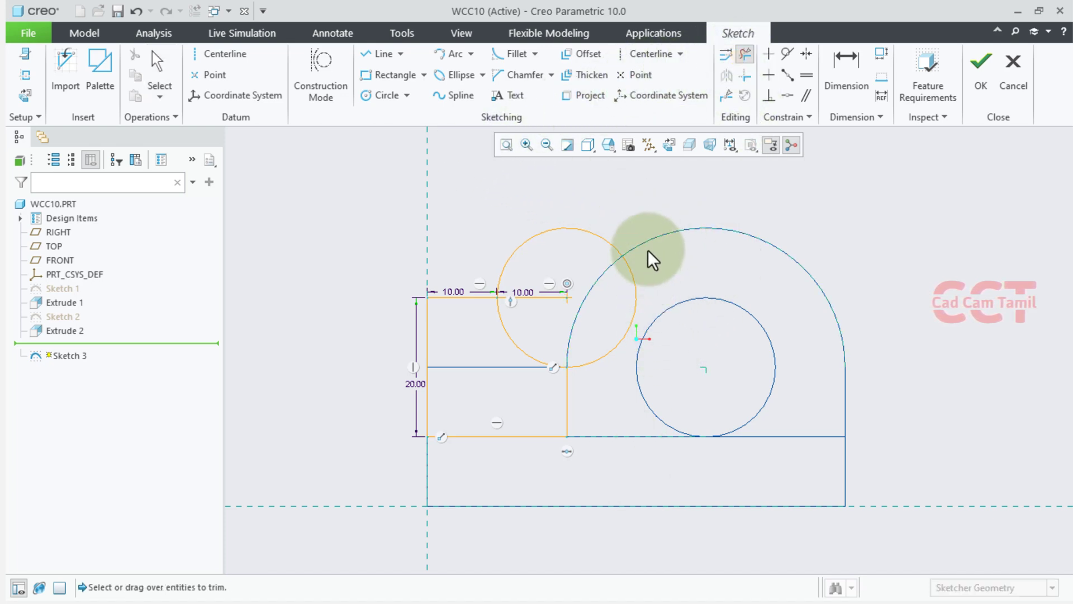
drag(652, 259, 553, 306)
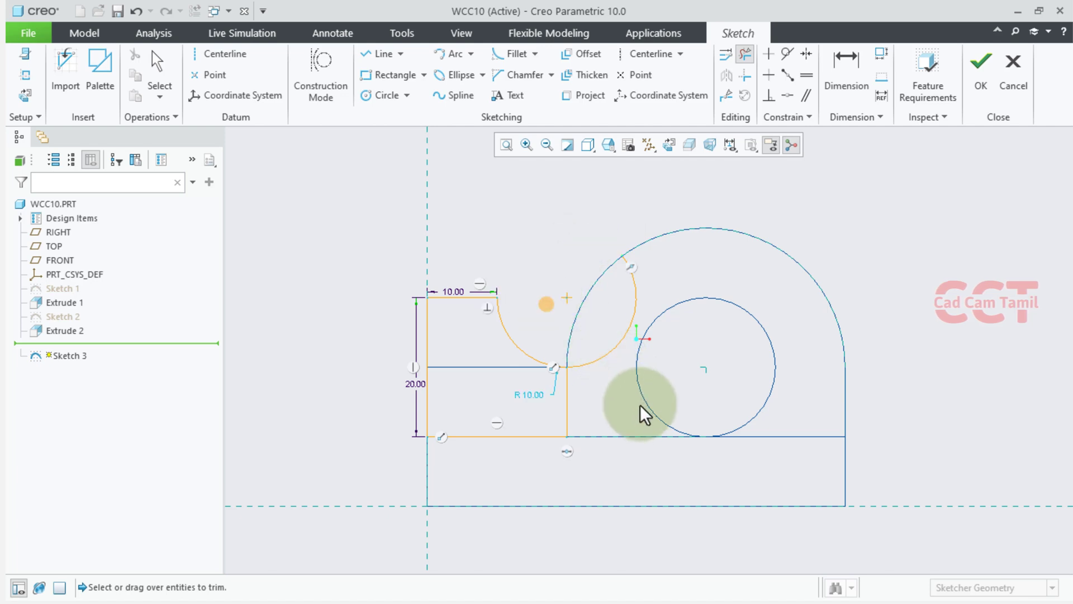
drag(643, 414, 594, 251)
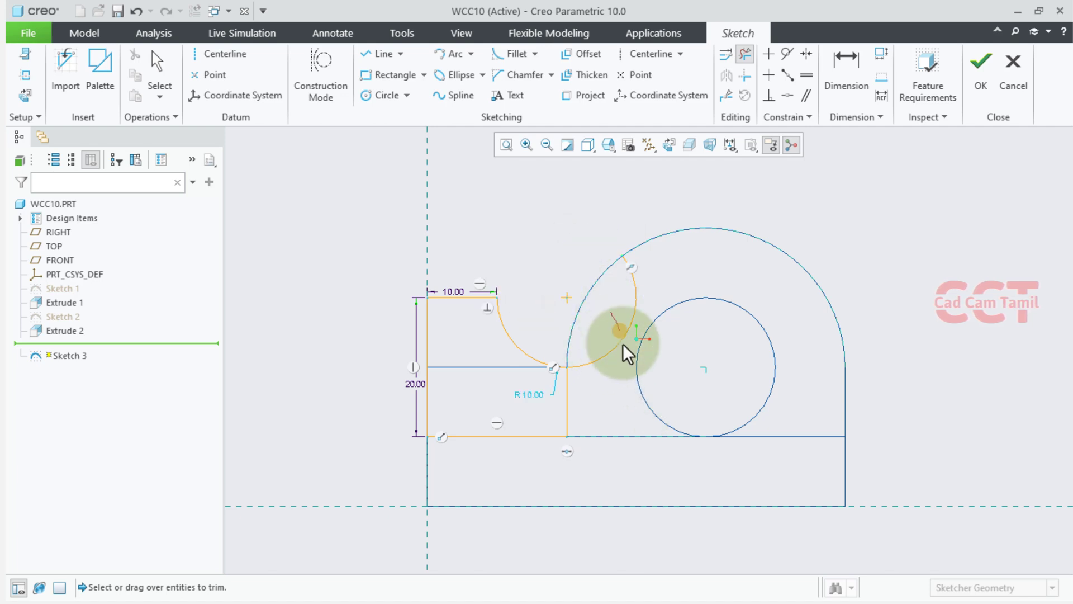
middle_click(597, 252)
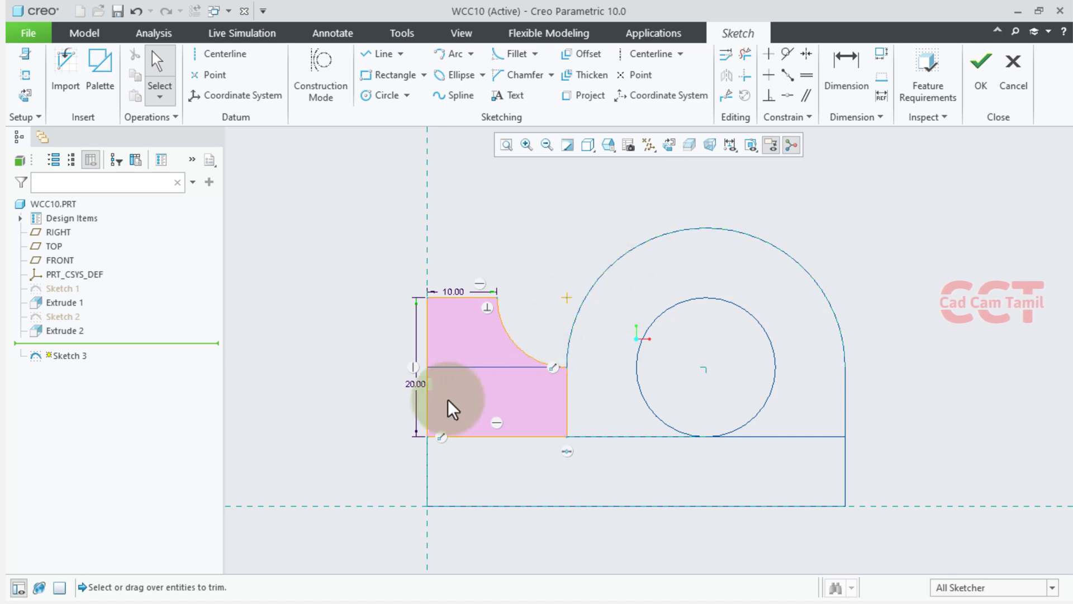
drag(418, 387, 391, 397)
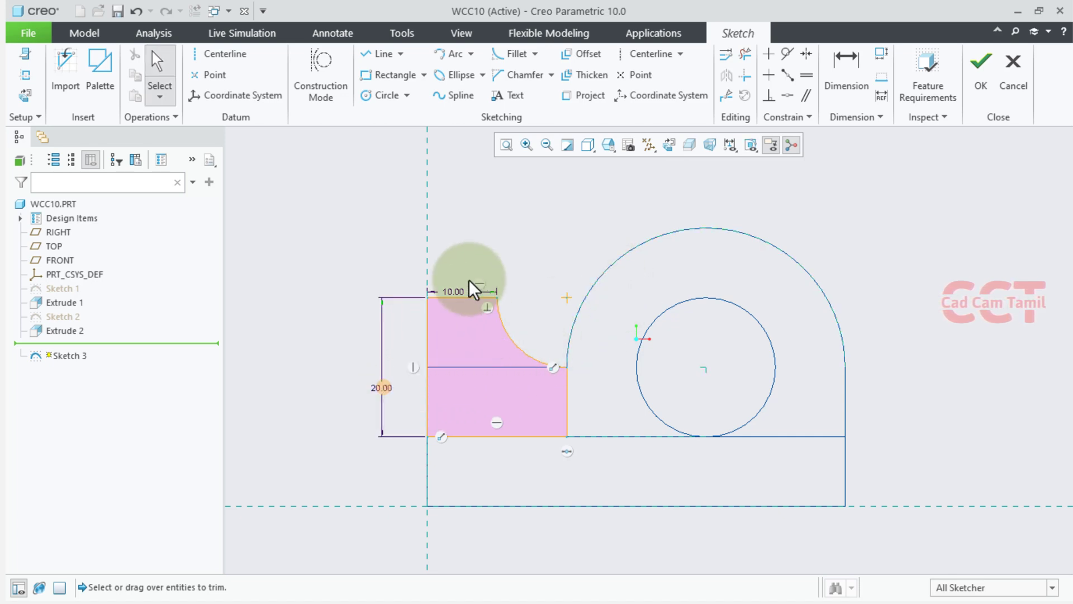
drag(454, 291, 461, 265)
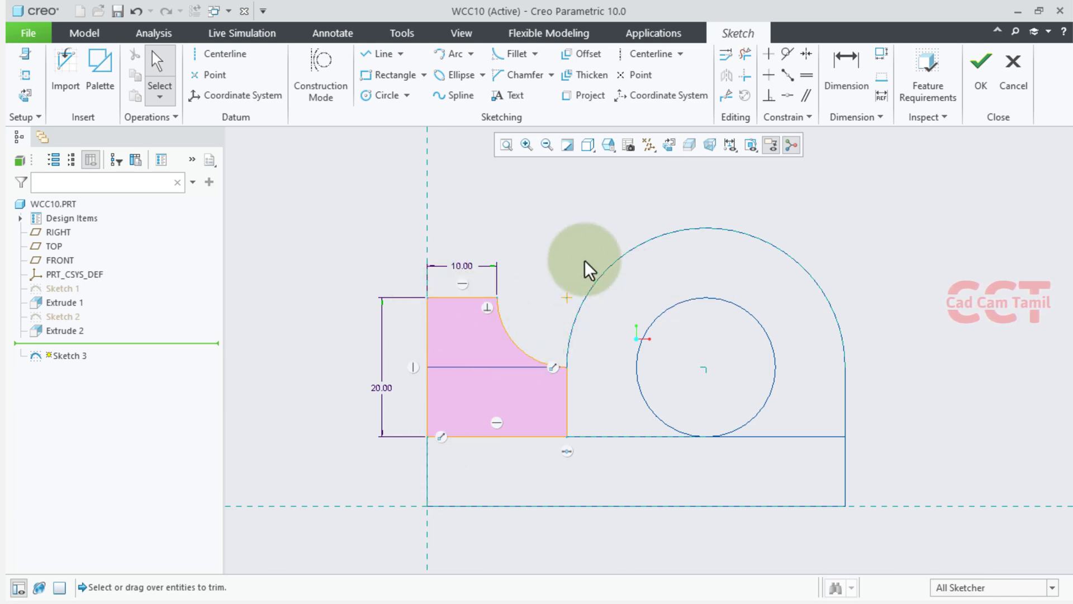
Shade and orbit the model, then compare it with 10 Drawing v1.pdf.
click(587, 145)
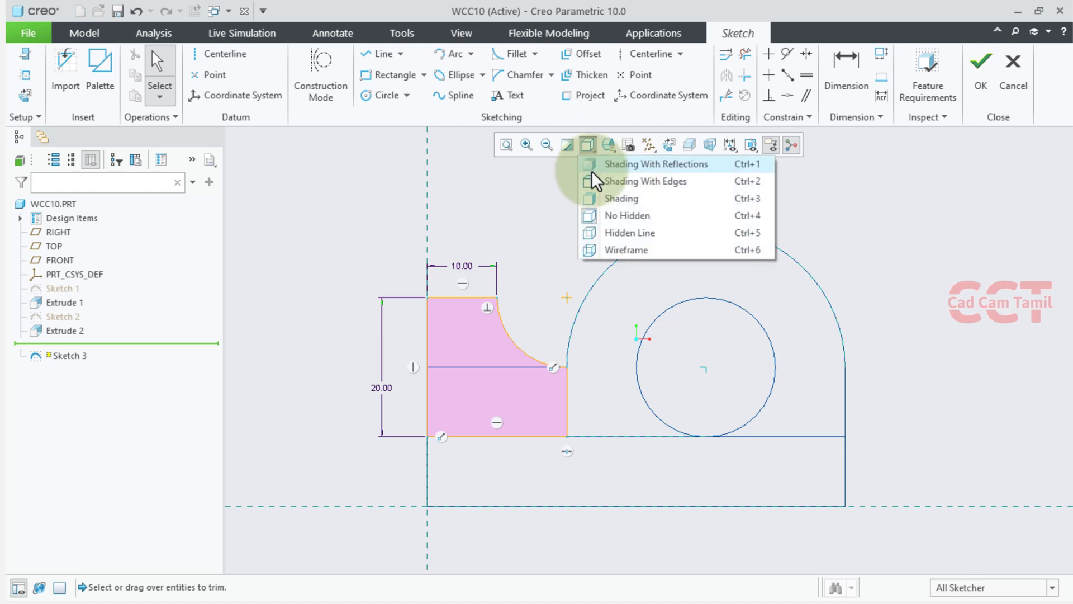
click(591, 198)
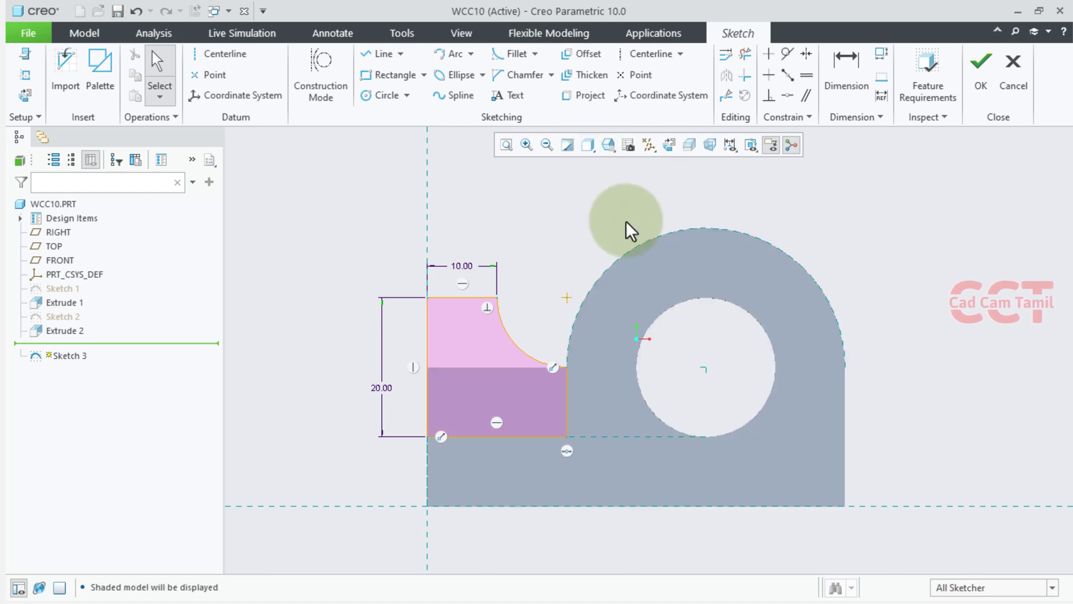
middle_drag(628, 230, 551, 311)
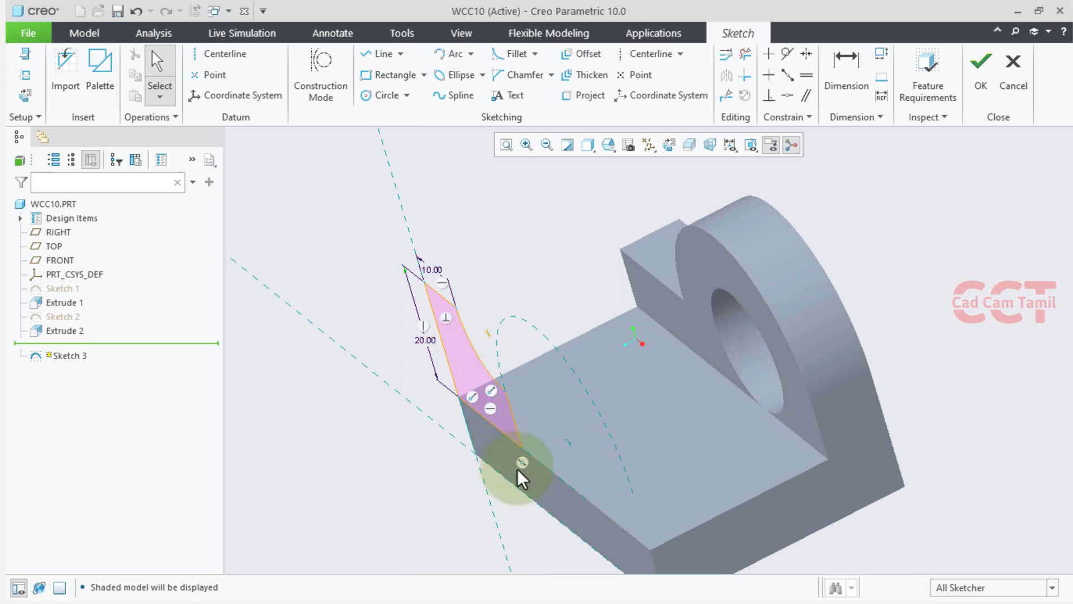
key(alt+Tab)
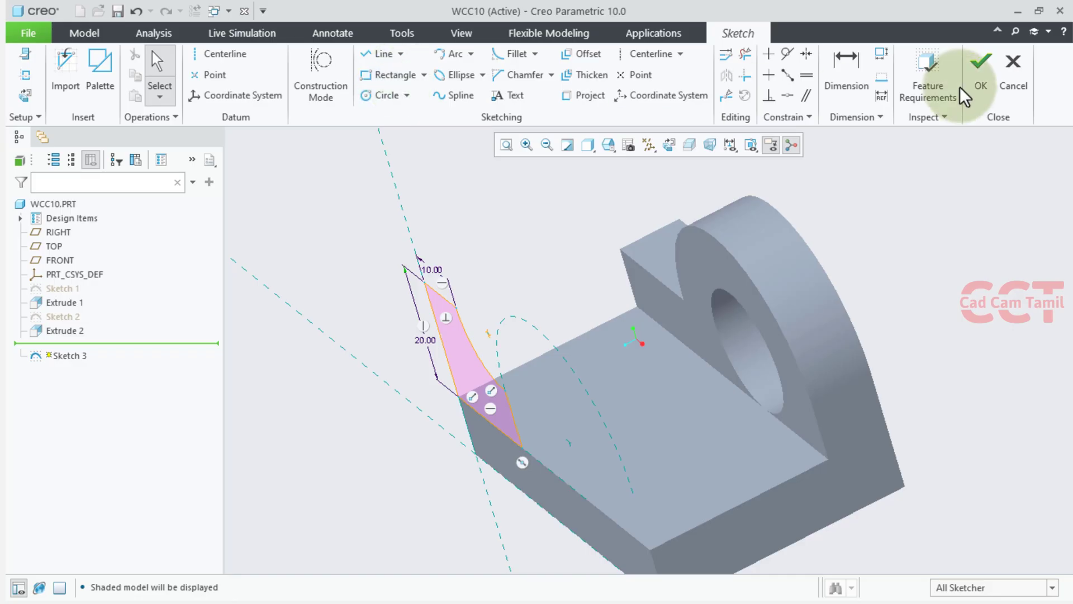
Extrude the corner-block sketch 10.00 deep, flipped into the part.
click(977, 78)
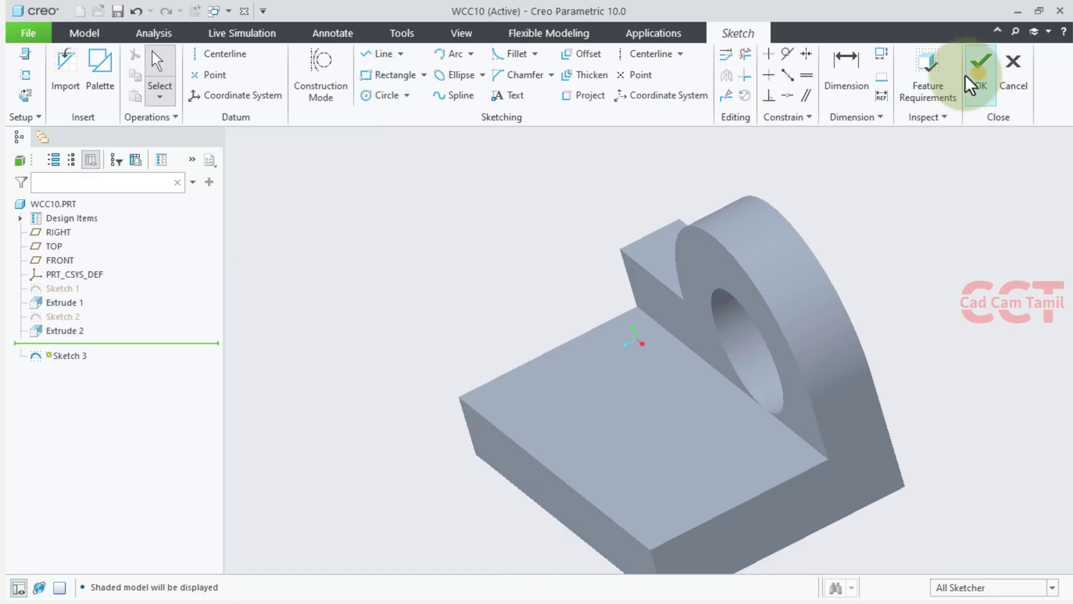
click(370, 68)
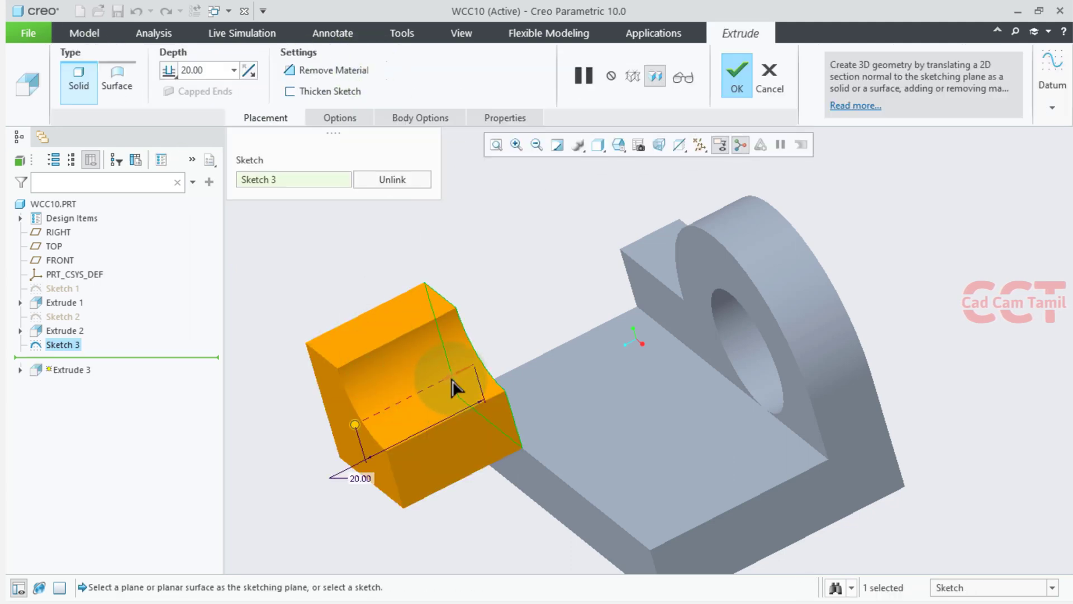
click(451, 378)
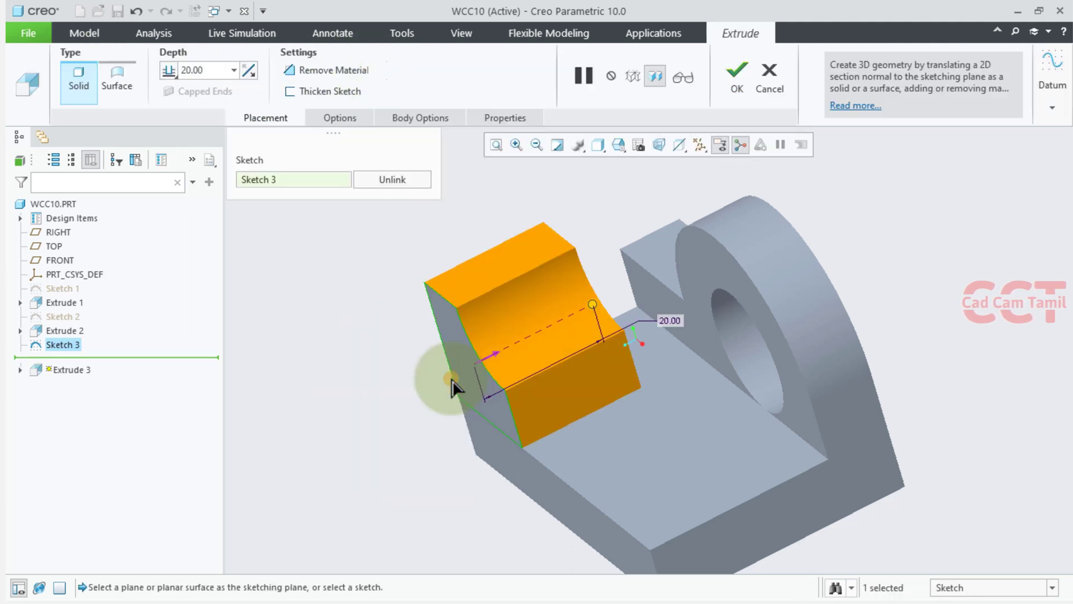
double_click(667, 320)
text(0)
key(Return)
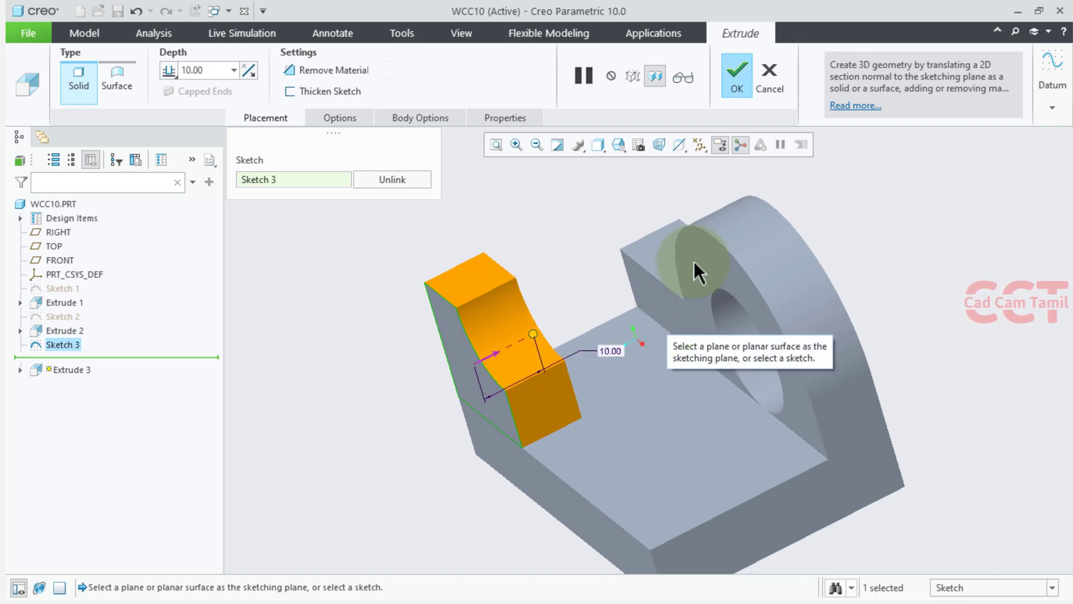
click(738, 70)
mouse_move(852, 270)
middle_down()
mouse_move(582, 327)
mouse_move(647, 283)
mouse_move(618, 333)
mouse_move(575, 343)
mouse_move(592, 303)
mouse_move(606, 328)
mouse_move(572, 364)
mouse_move(605, 373)
mouse_move(626, 310)
middle_up()
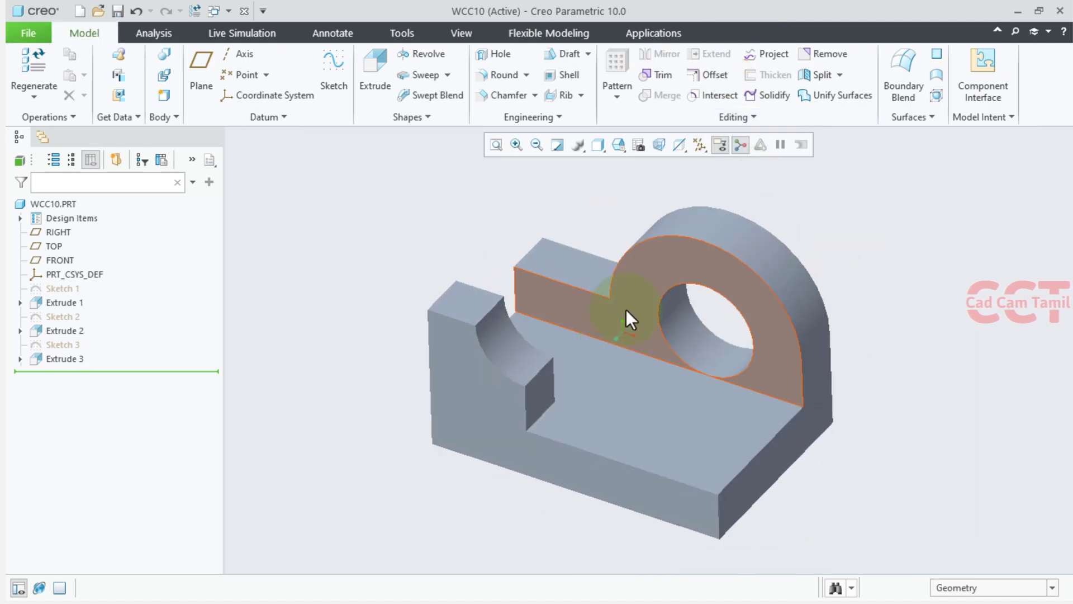
Save WCC10 to the Part file folder.
middle_drag(572, 289, 501, 251)
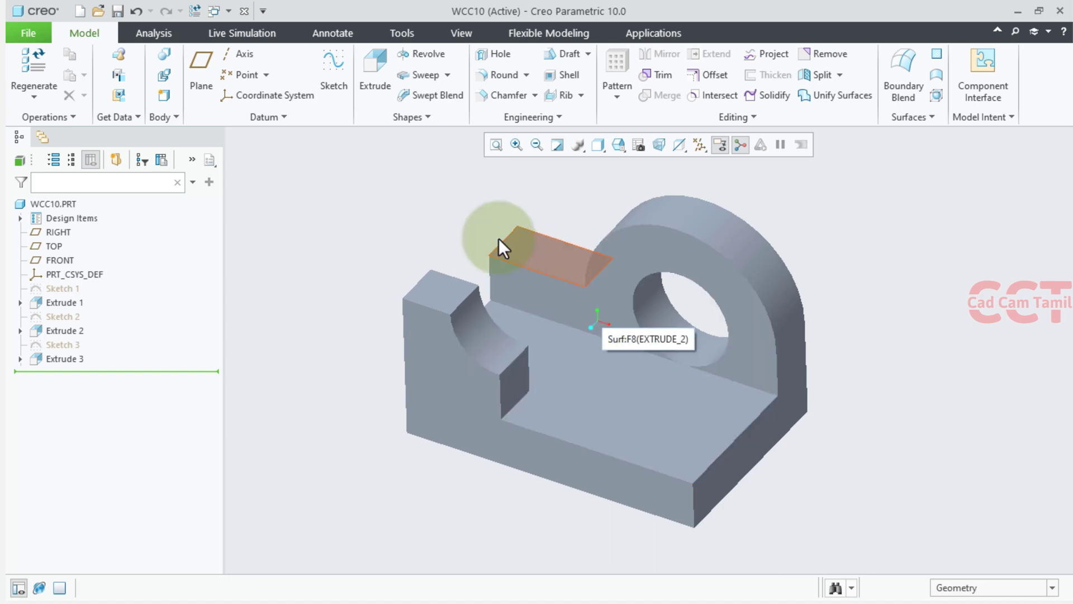
click(118, 12)
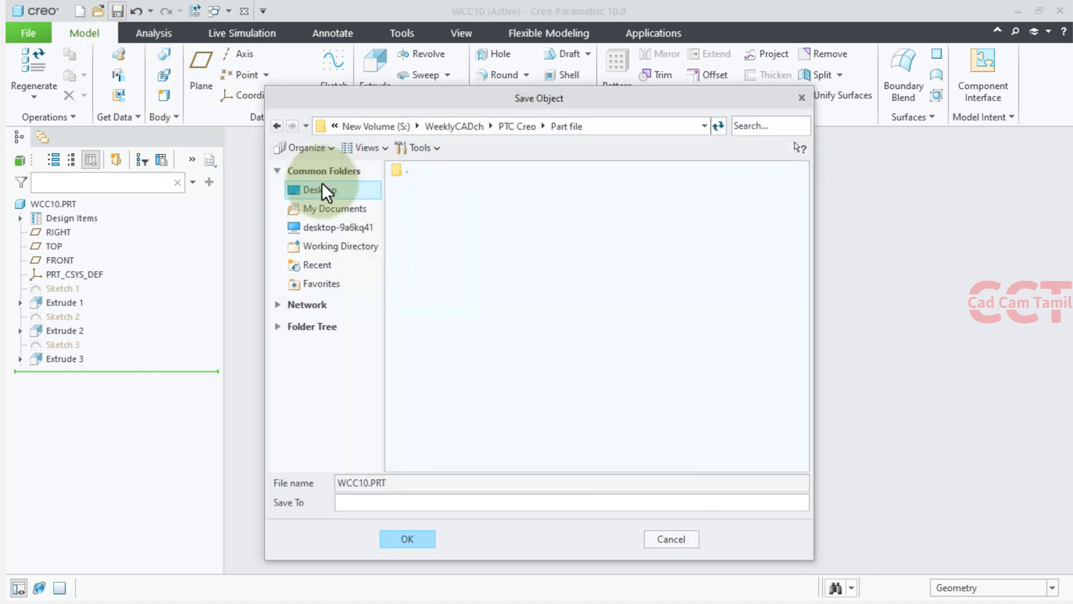
click(397, 539)
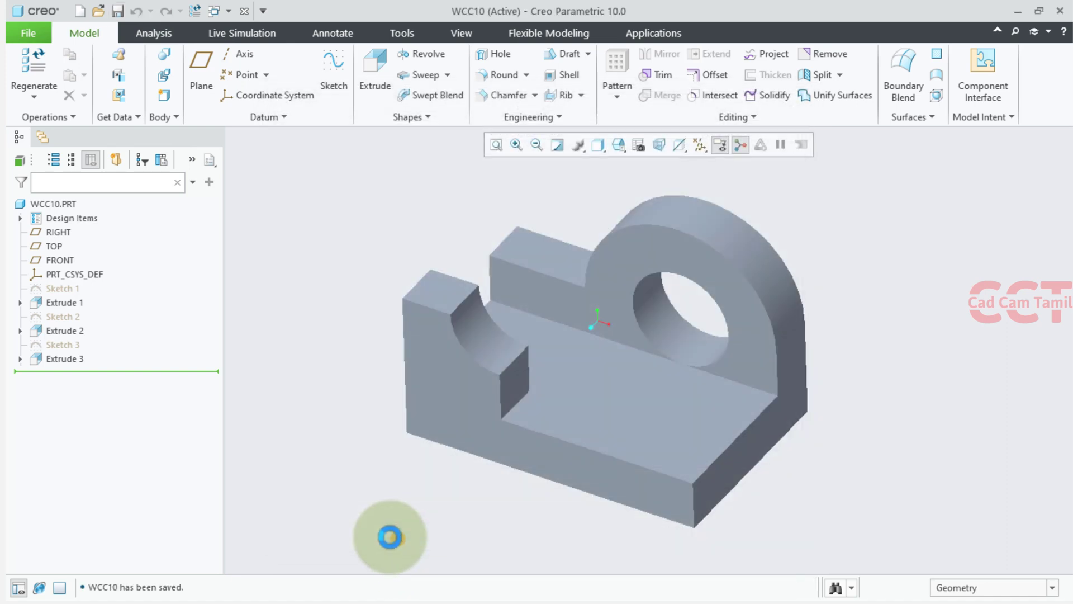